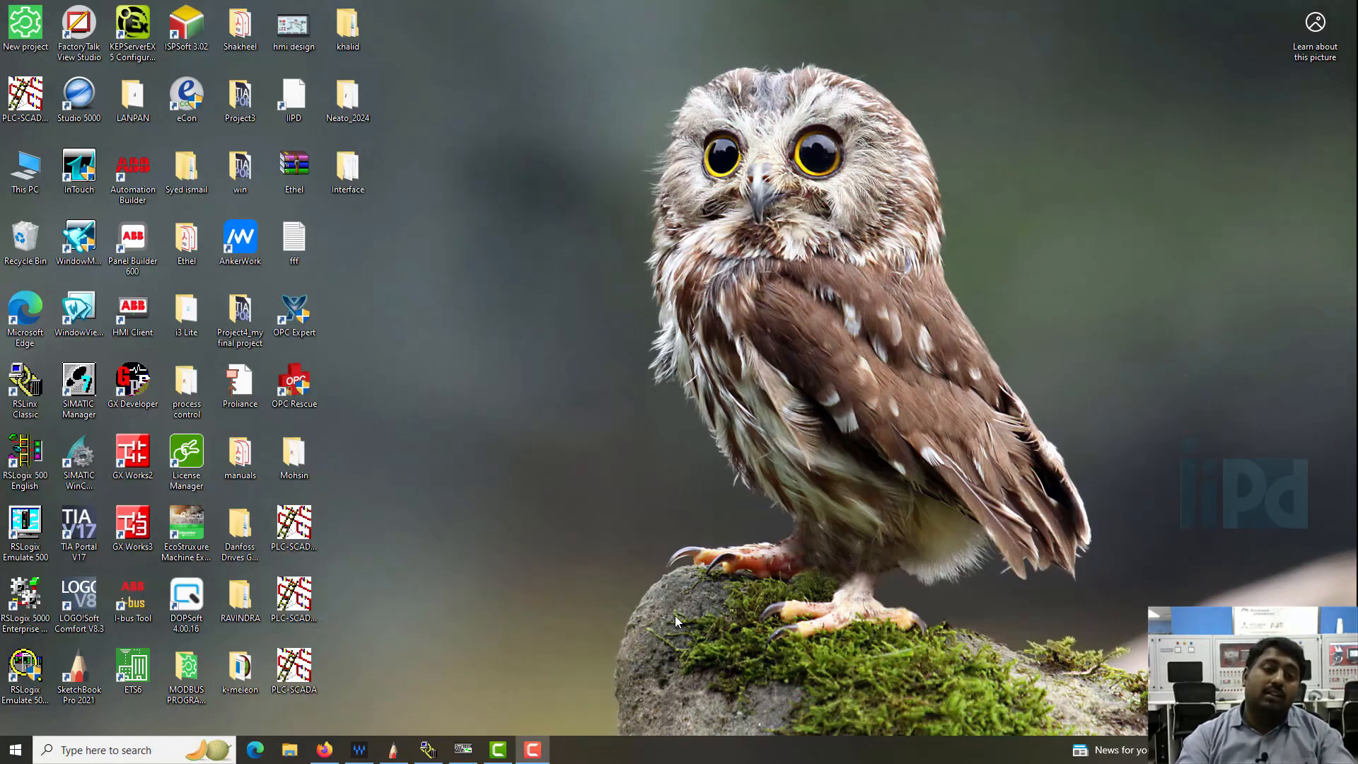
- Switch to SketchBook and write ML1400 beside a boxed "Sch PLC" labelled Server, below the register address list
{"action": "left_click", "coordinate": [393, 750]}
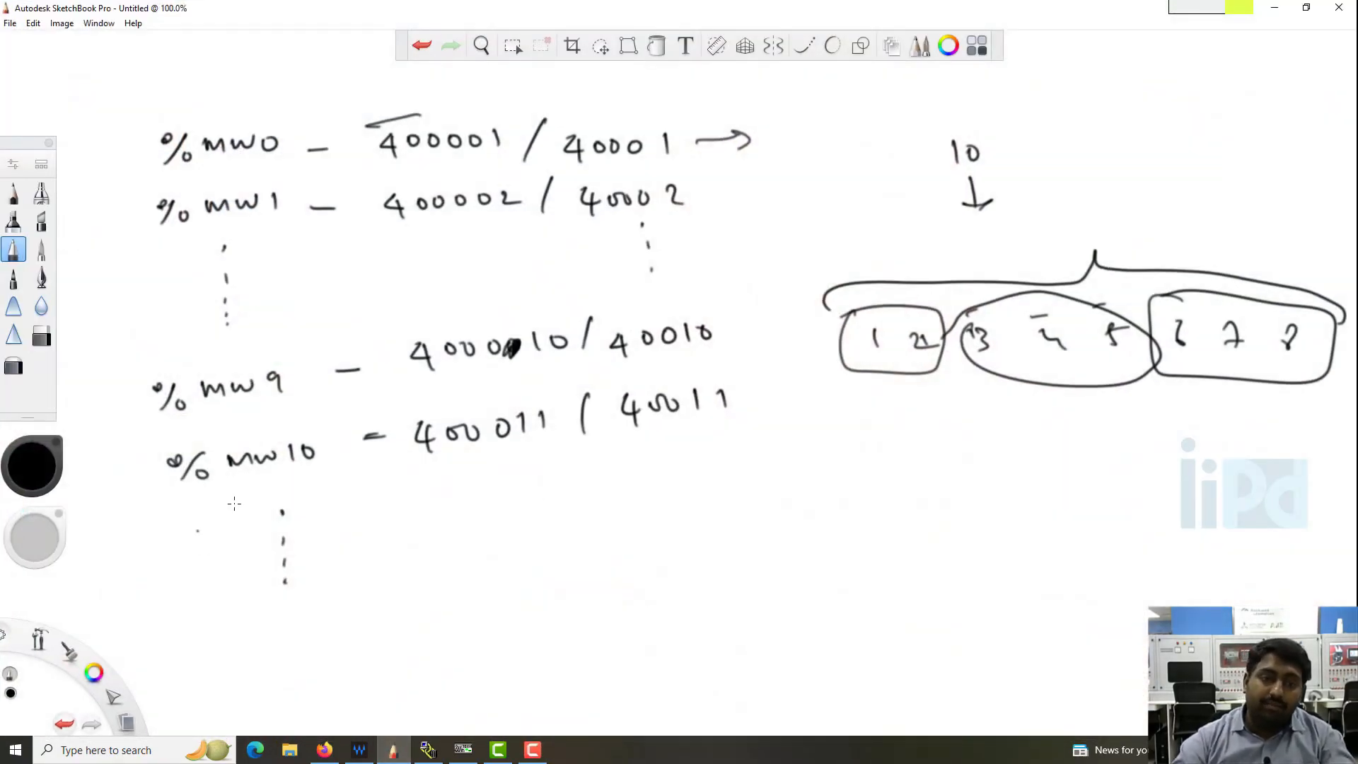
{"action": "mouse_move", "coordinate": [418, 555]}
{"action": "left_mouse_down"}
{"action": "mouse_move", "coordinate": [549, 560]}
{"action": "mouse_move", "coordinate": [480, 576]}
{"action": "left_mouse_up"}
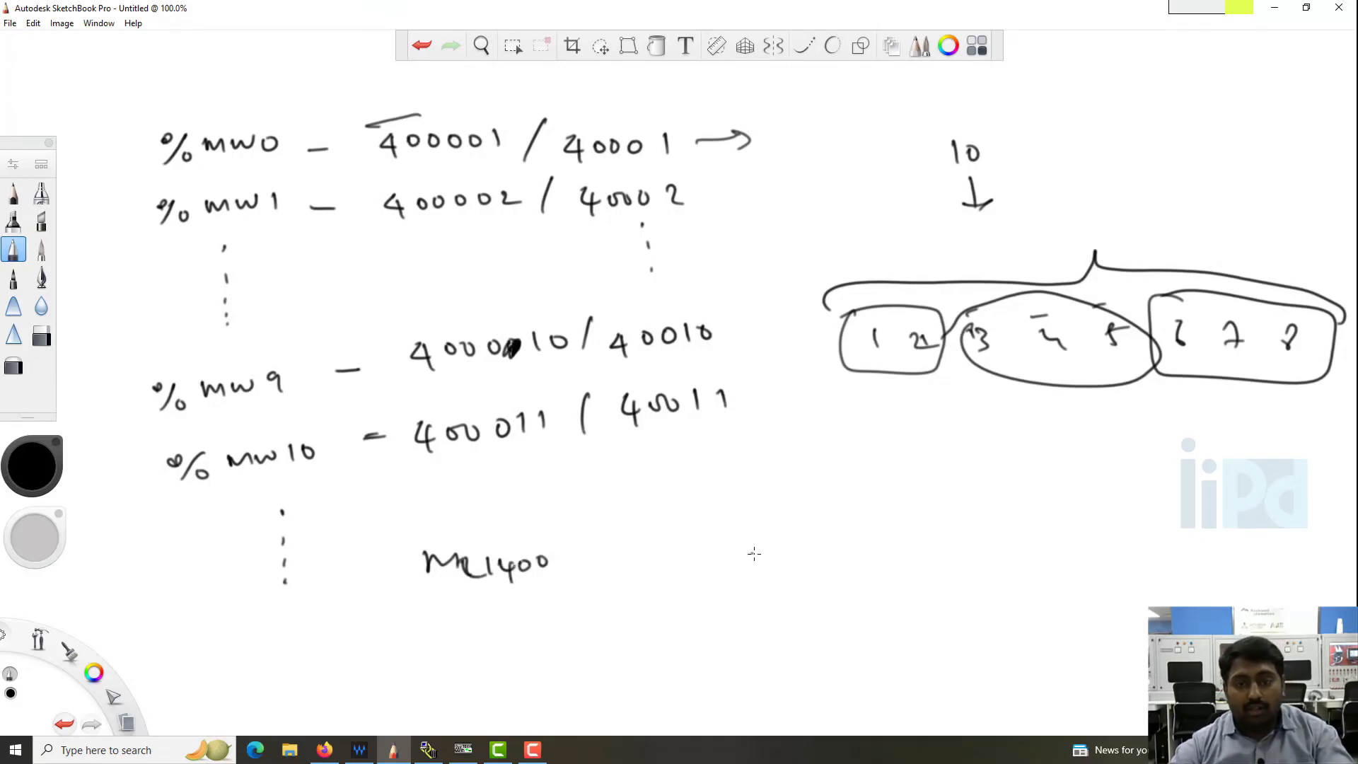
{"action": "mouse_move", "coordinate": [752, 549]}
{"action": "left_mouse_down"}
{"action": "mouse_move", "coordinate": [773, 566]}
{"action": "mouse_move", "coordinate": [874, 558]}
{"action": "left_mouse_up"}
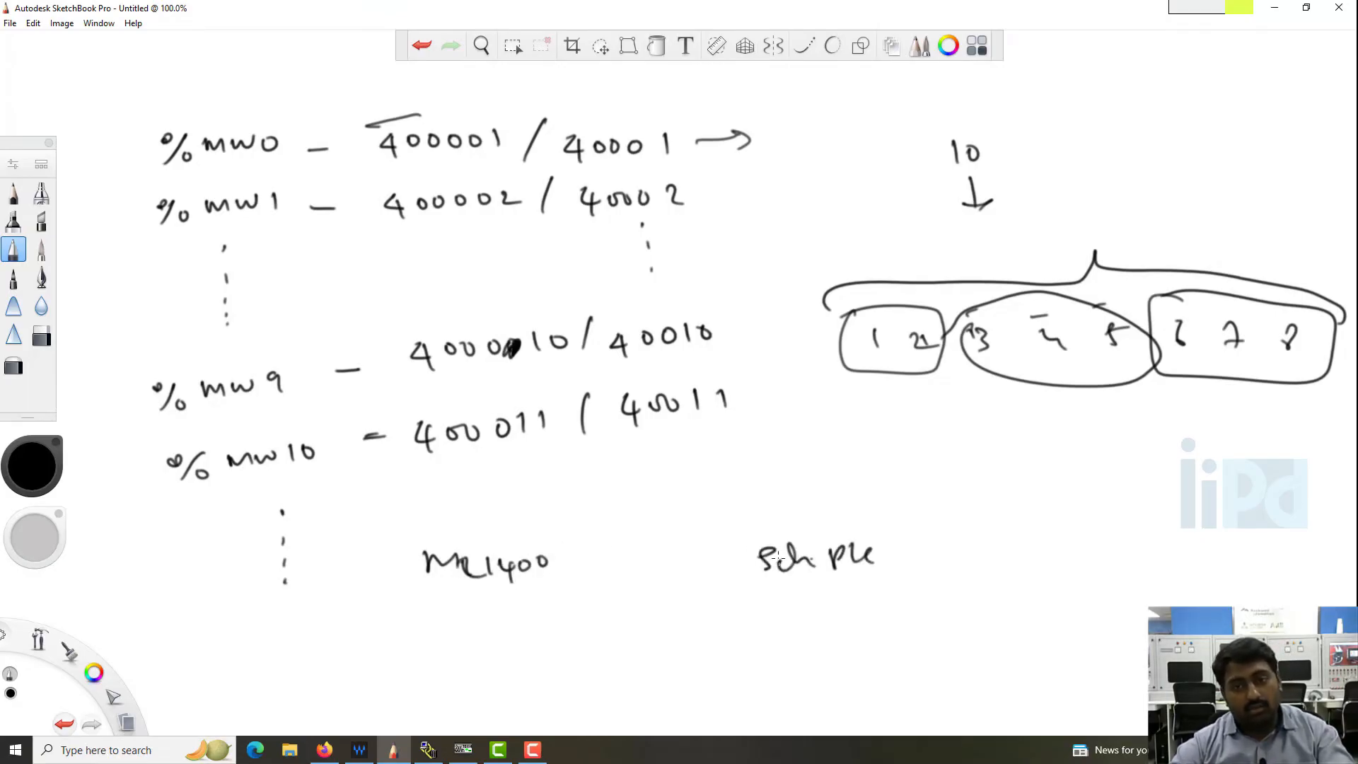
{"action": "mouse_move", "coordinate": [729, 527]}
{"action": "left_mouse_down"}
{"action": "mouse_move", "coordinate": [741, 588]}
{"action": "mouse_move", "coordinate": [885, 587]}
{"action": "left_mouse_up"}
{"action": "left_click_drag", "start_coordinate": [729, 593], "coordinate": [884, 587]}
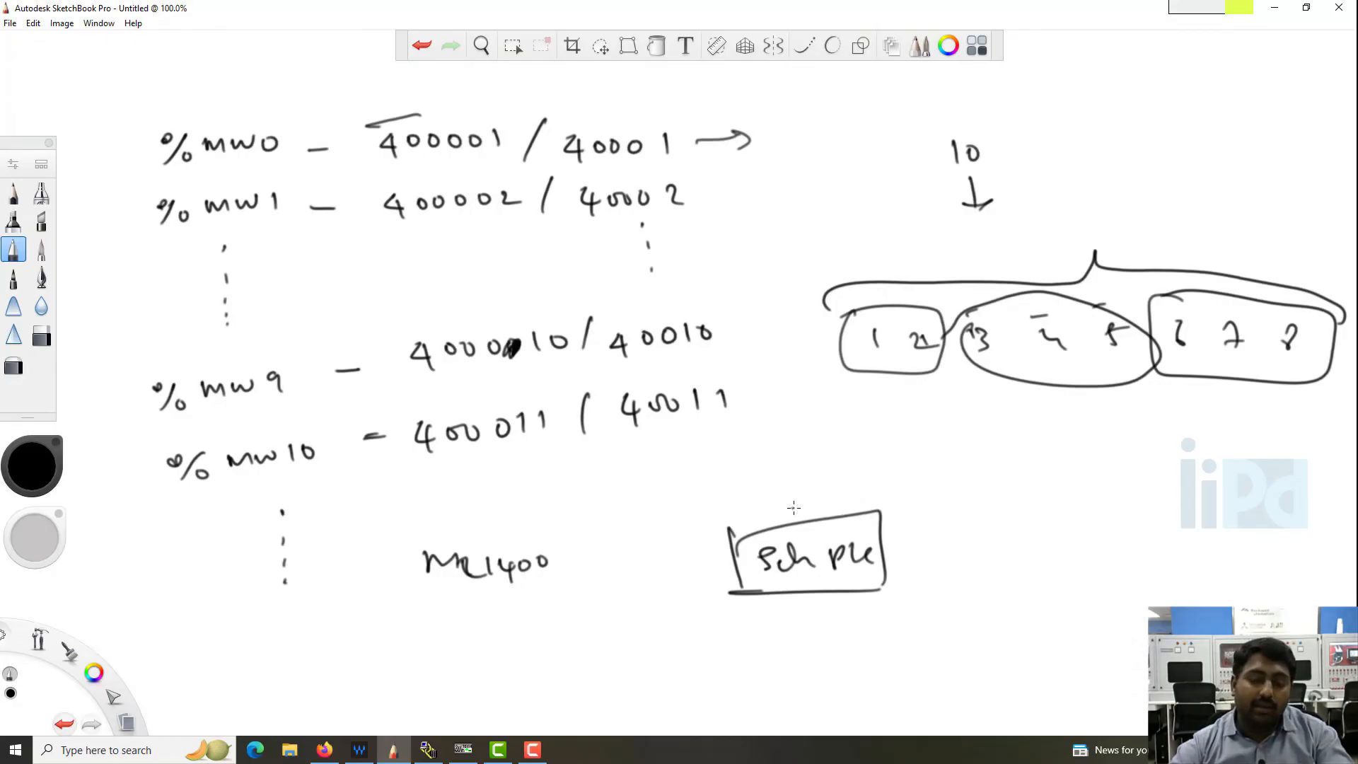
{"action": "left_click_drag", "start_coordinate": [794, 507], "coordinate": [877, 499]}
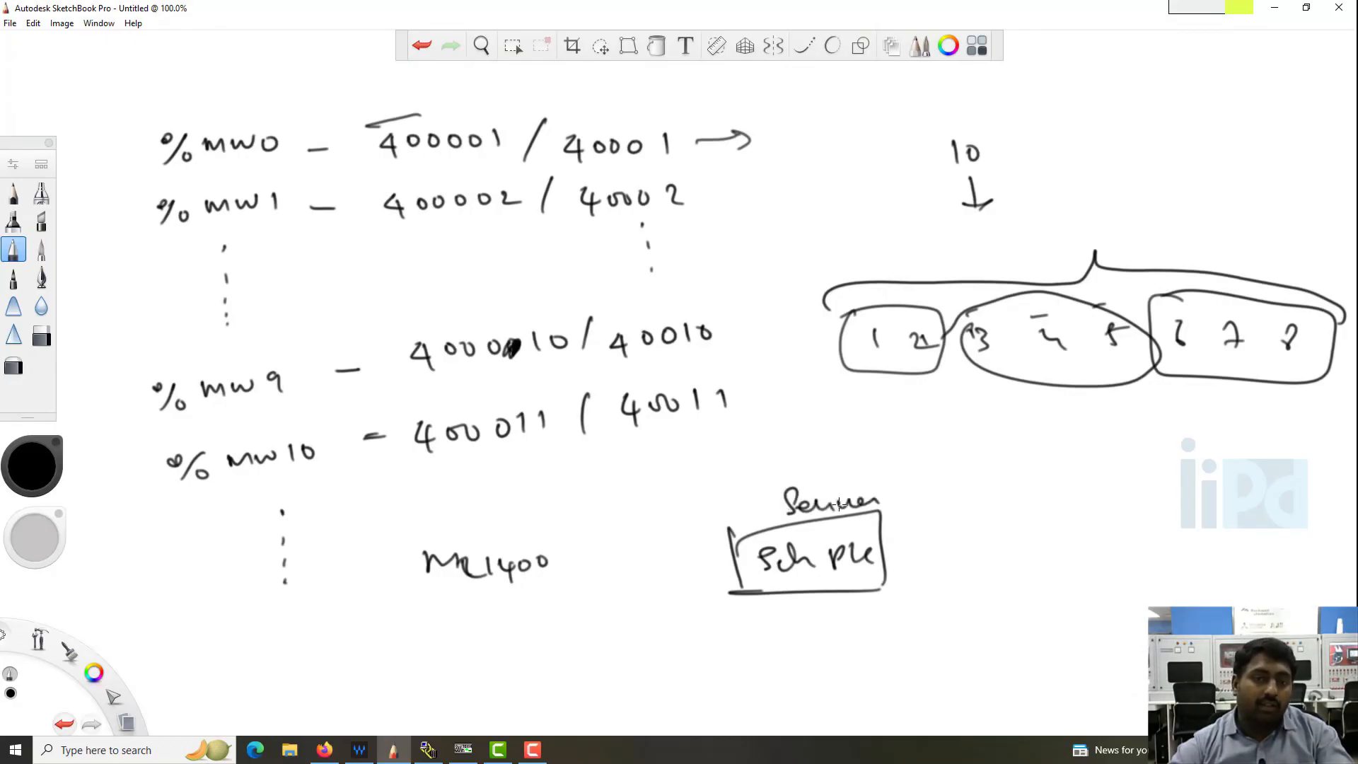
- Box the ML1400 text, label it Client, and draw arrows in both directions between it and the Server box
{"action": "mouse_move", "coordinate": [405, 537]}
{"action": "left_mouse_down"}
{"action": "mouse_move", "coordinate": [400, 595]}
{"action": "mouse_move", "coordinate": [541, 595]}
{"action": "left_mouse_up"}
{"action": "left_click_drag", "start_coordinate": [412, 610], "coordinate": [534, 596]}
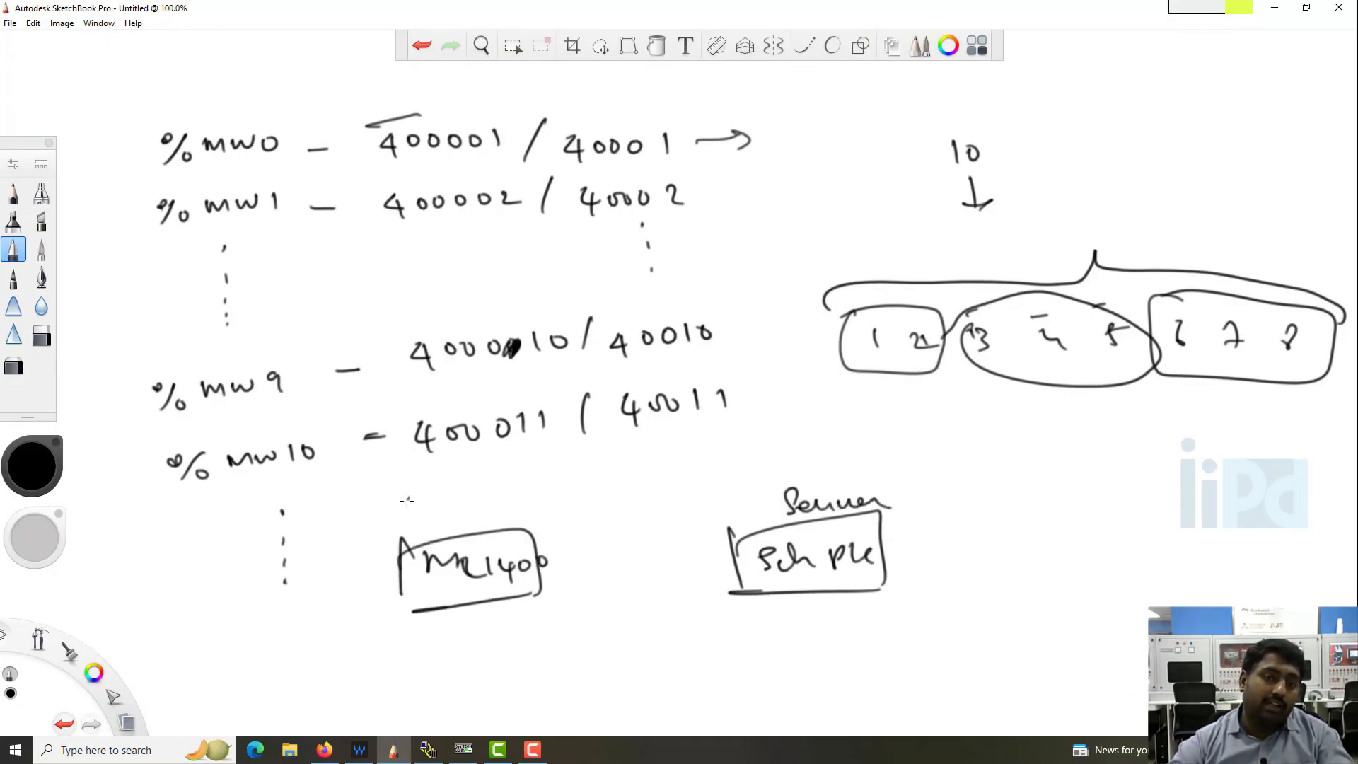
{"action": "mouse_move", "coordinate": [412, 495]}
{"action": "left_mouse_down"}
{"action": "mouse_move", "coordinate": [437, 510]}
{"action": "mouse_move", "coordinate": [491, 495]}
{"action": "mouse_move", "coordinate": [679, 493]}
{"action": "left_mouse_up"}
{"action": "left_click_drag", "start_coordinate": [661, 487], "coordinate": [665, 499]}
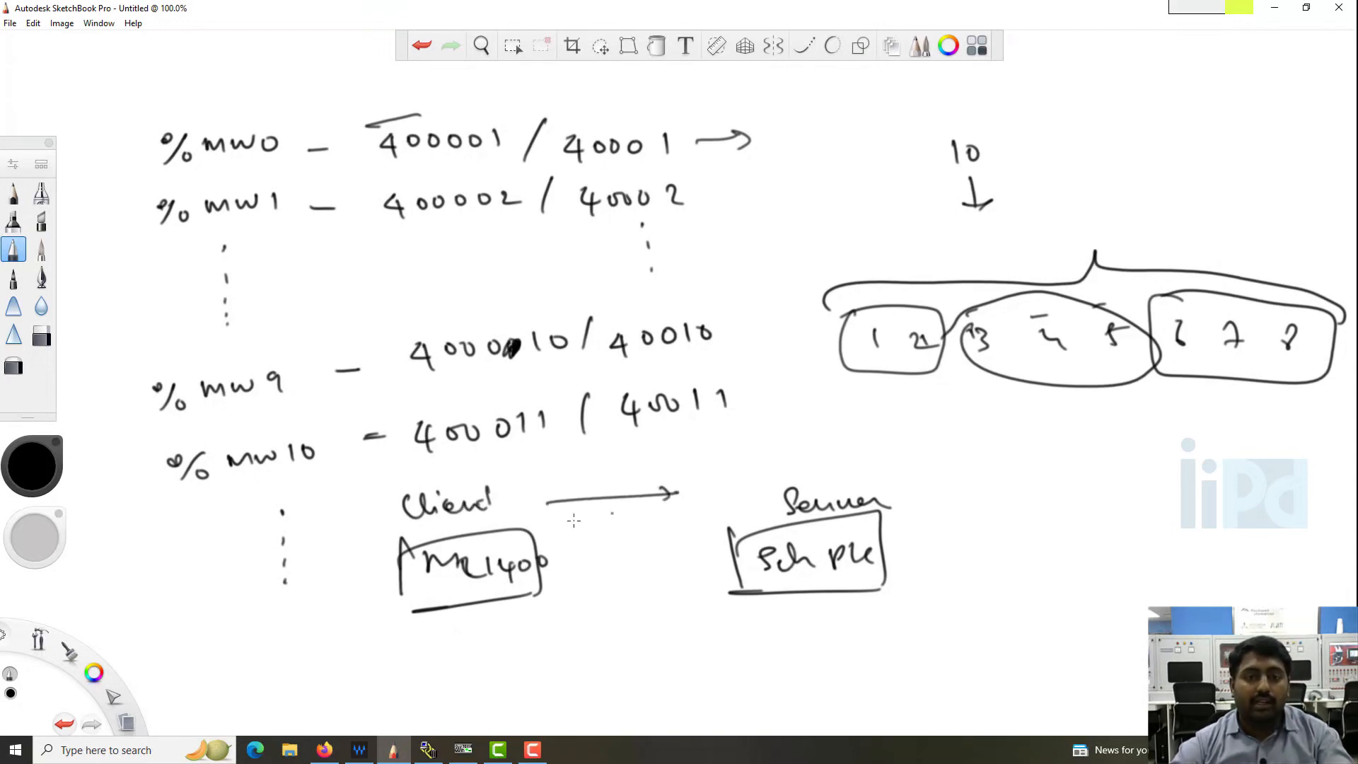
{"action": "mouse_move", "coordinate": [535, 525]}
{"action": "left_mouse_down"}
{"action": "mouse_move", "coordinate": [649, 521]}
{"action": "mouse_move", "coordinate": [560, 538]}
{"action": "left_mouse_up"}
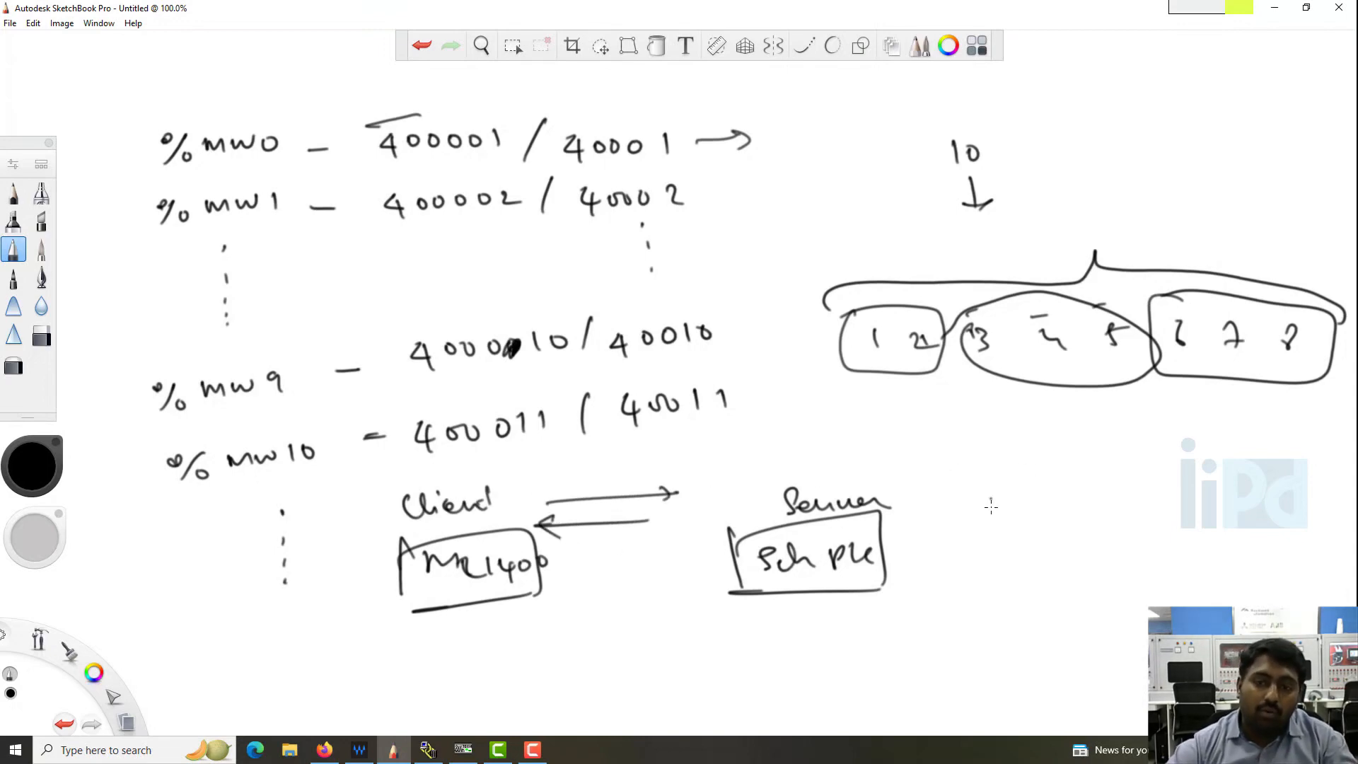
- Sketch a second boxed ML1400 labelled Server, linked by arrows in both directions to the text "Mod Scan"
{"action": "mouse_move", "coordinate": [995, 551]}
{"action": "left_mouse_down"}
{"action": "mouse_move", "coordinate": [997, 532]}
{"action": "mouse_move", "coordinate": [1107, 544]}
{"action": "left_mouse_up"}
{"action": "mouse_move", "coordinate": [975, 512]}
{"action": "left_mouse_down"}
{"action": "mouse_move", "coordinate": [1025, 507]}
{"action": "mouse_move", "coordinate": [1132, 570]}
{"action": "left_mouse_up"}
{"action": "left_click_drag", "start_coordinate": [963, 575], "coordinate": [1116, 575]}
{"action": "mouse_move", "coordinate": [1001, 477]}
{"action": "left_mouse_down"}
{"action": "mouse_move", "coordinate": [1027, 496]}
{"action": "mouse_move", "coordinate": [1081, 482]}
{"action": "left_mouse_up"}
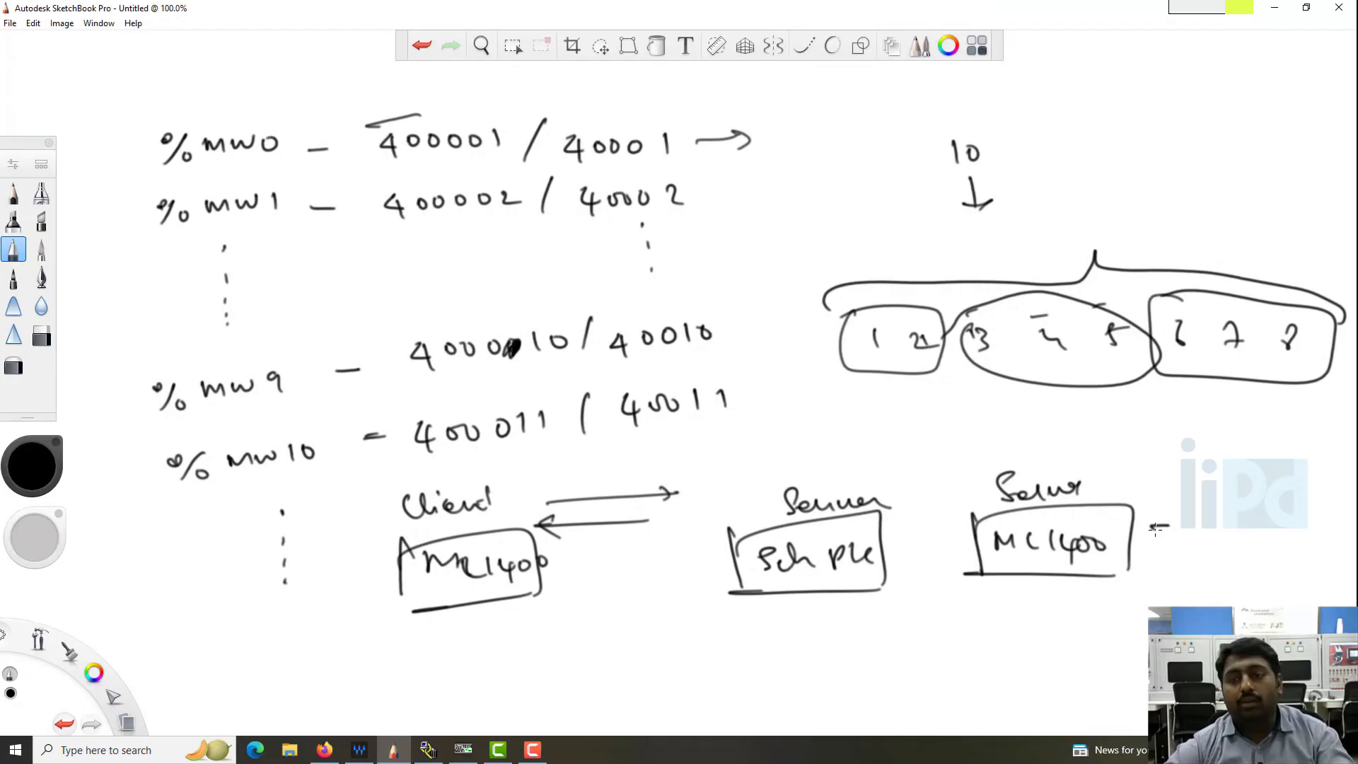
{"action": "mouse_move", "coordinate": [1155, 527]}
{"action": "left_mouse_down"}
{"action": "mouse_move", "coordinate": [1234, 520]}
{"action": "mouse_move", "coordinate": [1142, 540]}
{"action": "mouse_move", "coordinate": [1175, 545]}
{"action": "mouse_move", "coordinate": [1231, 520]}
{"action": "mouse_move", "coordinate": [1280, 539]}
{"action": "mouse_move", "coordinate": [1300, 520]}
{"action": "mouse_move", "coordinate": [1303, 543]}
{"action": "left_mouse_up"}
{"action": "left_click_drag", "start_coordinate": [1266, 553], "coordinate": [1316, 574]}
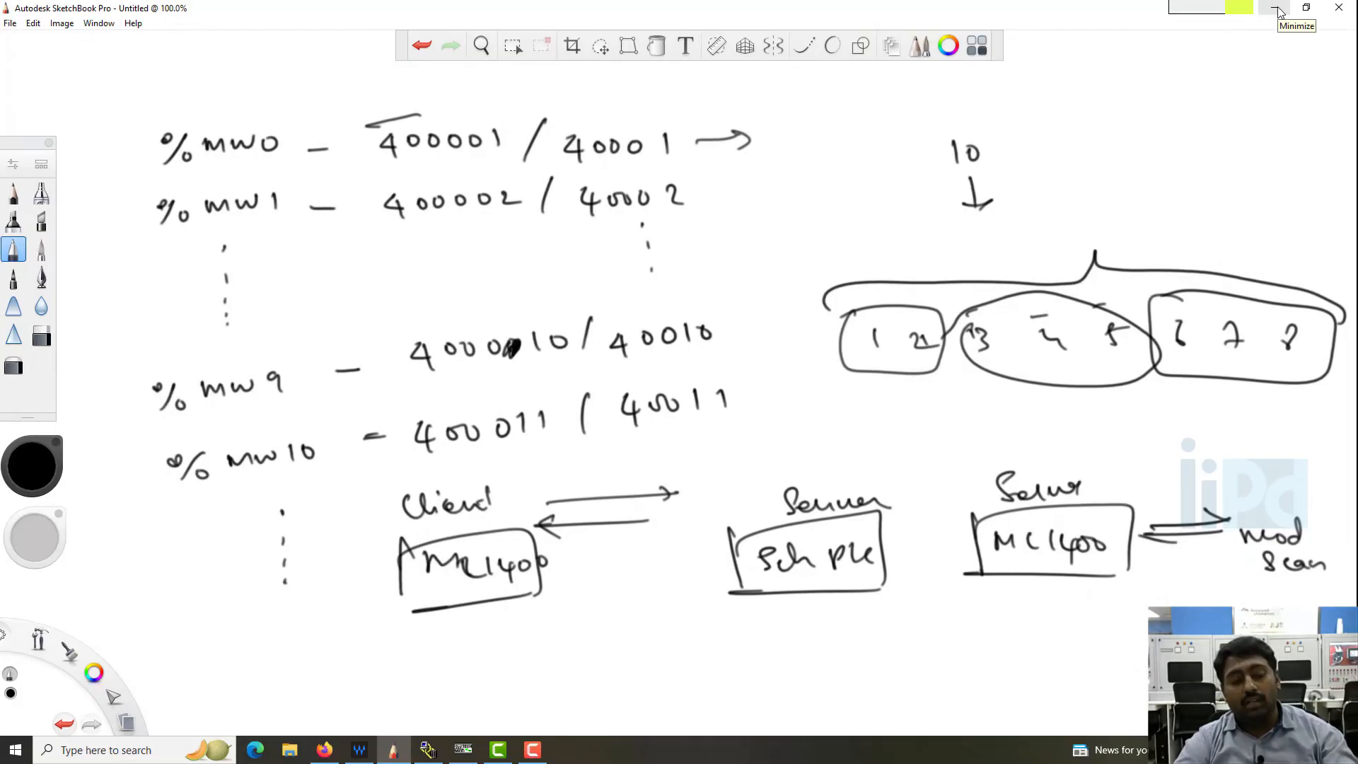
- Launch RSLogix 500 English and maximize its window
{"action": "key", "text": "super"}
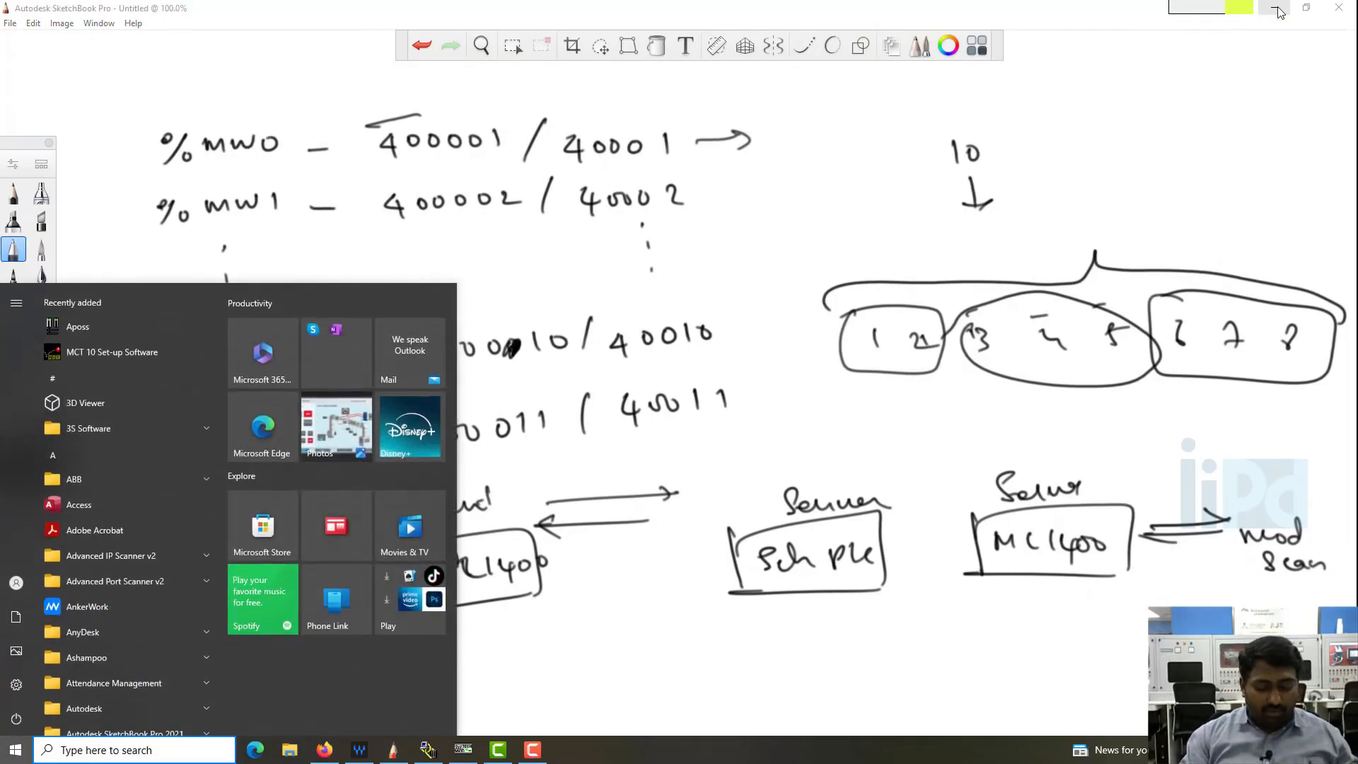
{"action": "type", "text": "rsl"}
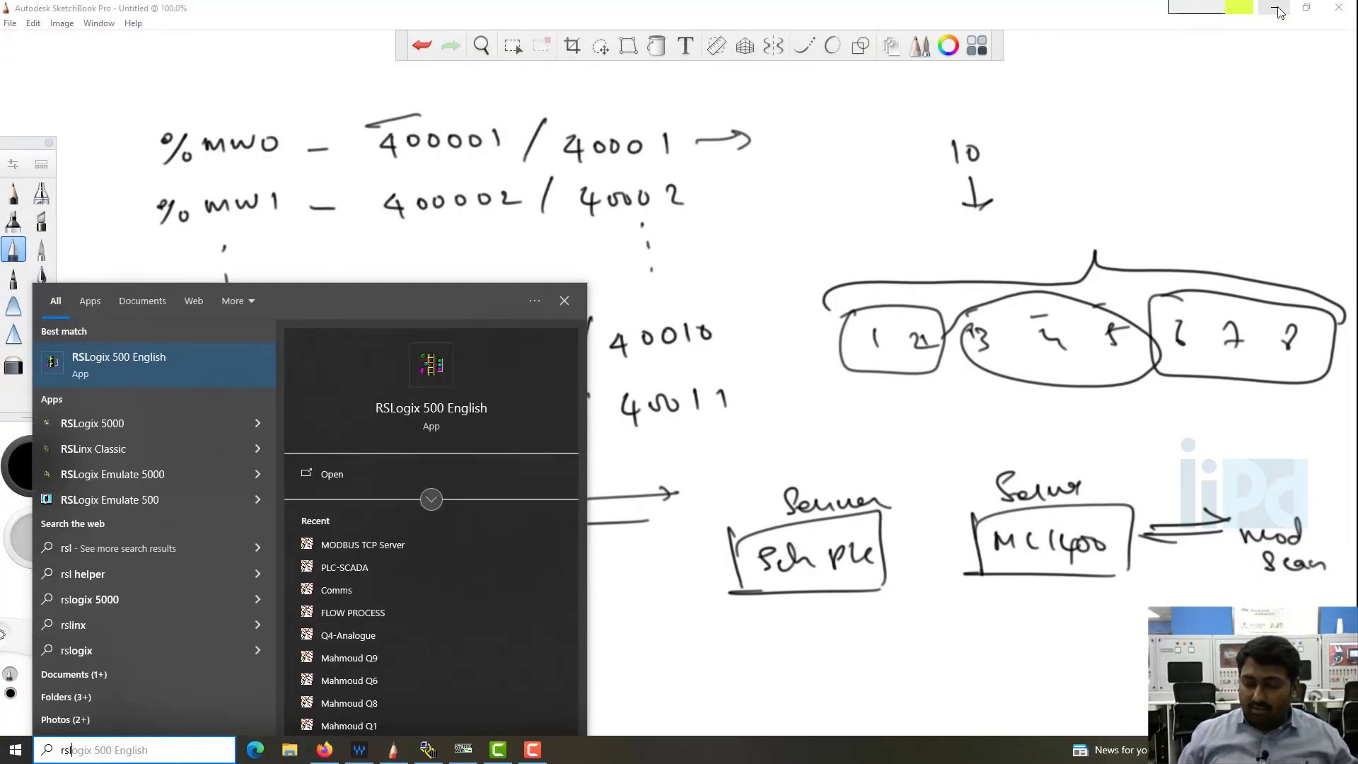
{"action": "key", "text": "Return"}
{"action": "key", "text": "Return"}
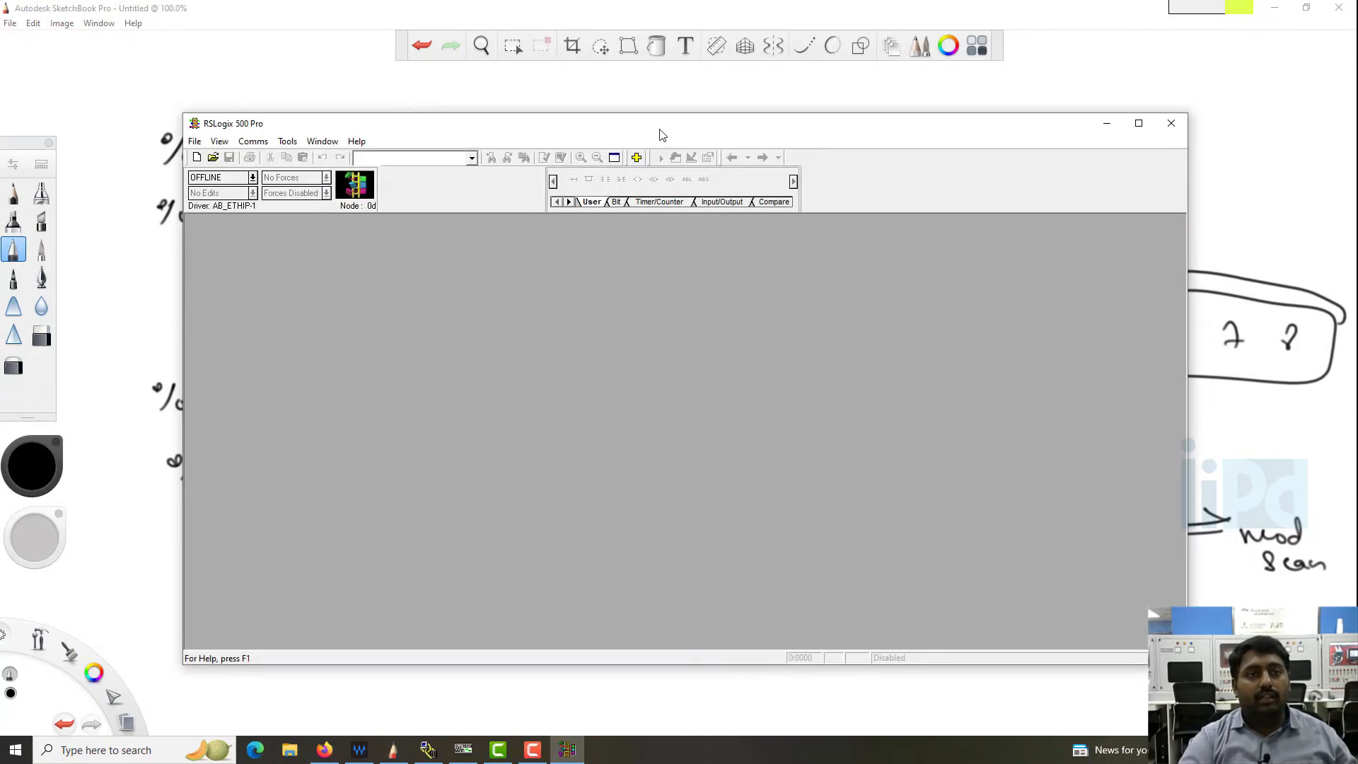
{"action": "double_click", "coordinate": [662, 134]}
- Create a new project for the Bul.1766 MicroLogix 1400 Series B processor
{"action": "left_click", "coordinate": [10, 23]}
{"action": "left_click", "coordinate": [15, 39]}
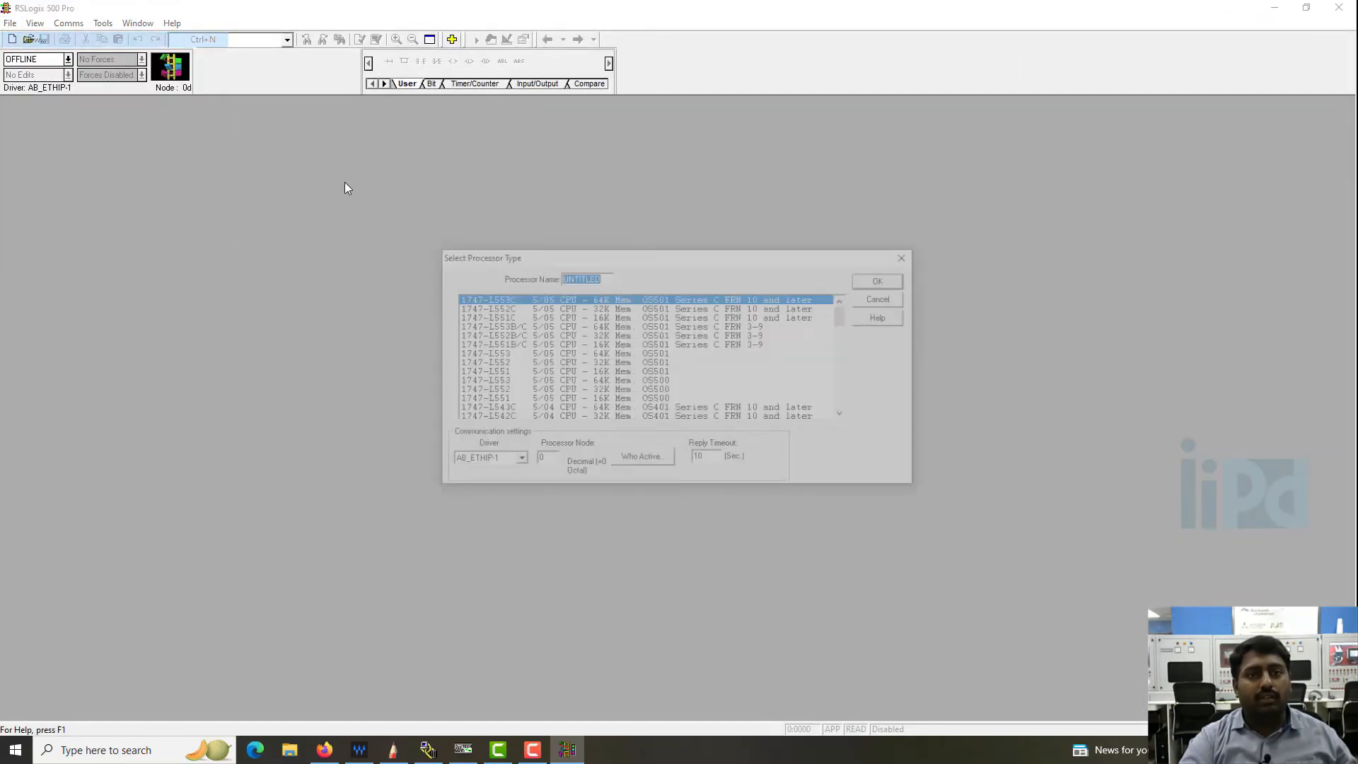
{"action": "left_click", "coordinate": [630, 325]}
{"action": "scroll", "coordinate": [647, 371], "scroll_direction": "down", "scroll_amount": 7}
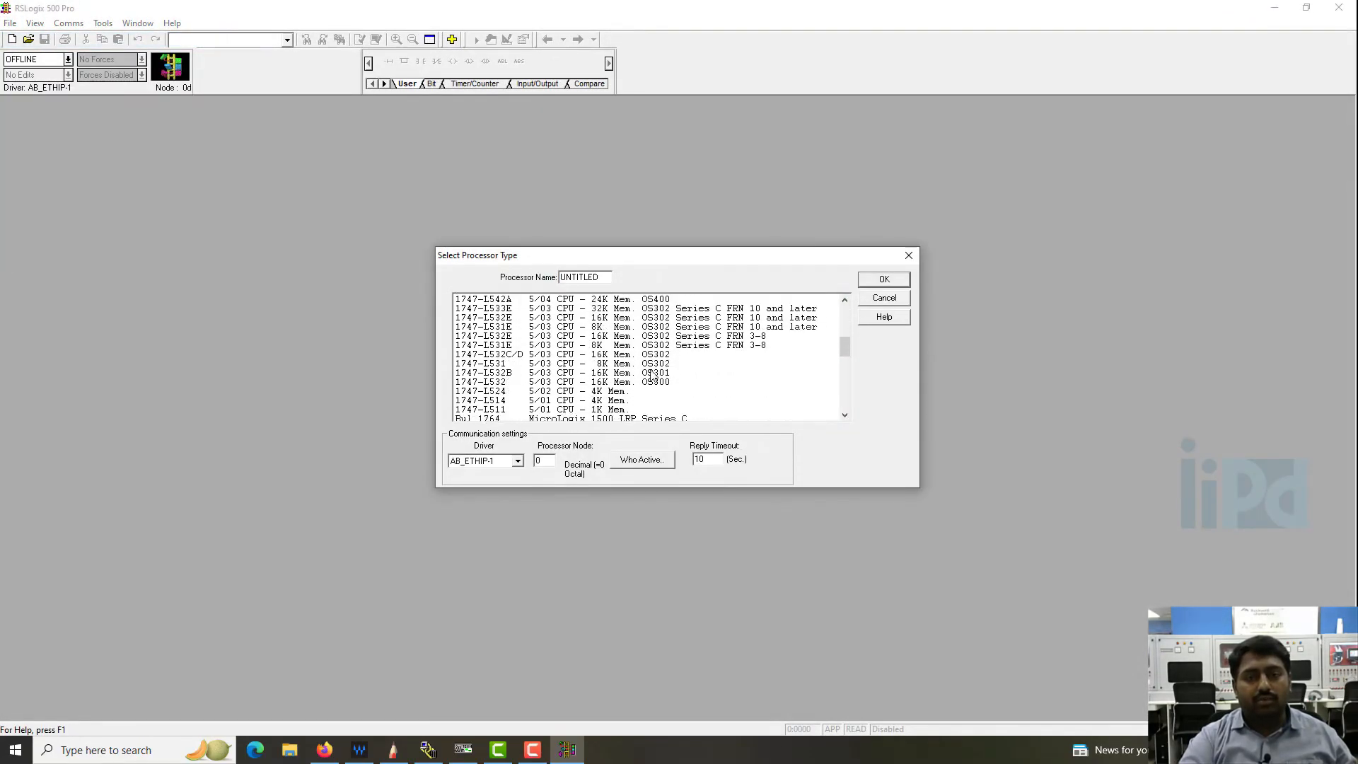
{"action": "scroll", "coordinate": [652, 373], "scroll_direction": "down", "scroll_amount": 4}
{"action": "left_click", "coordinate": [652, 355]}
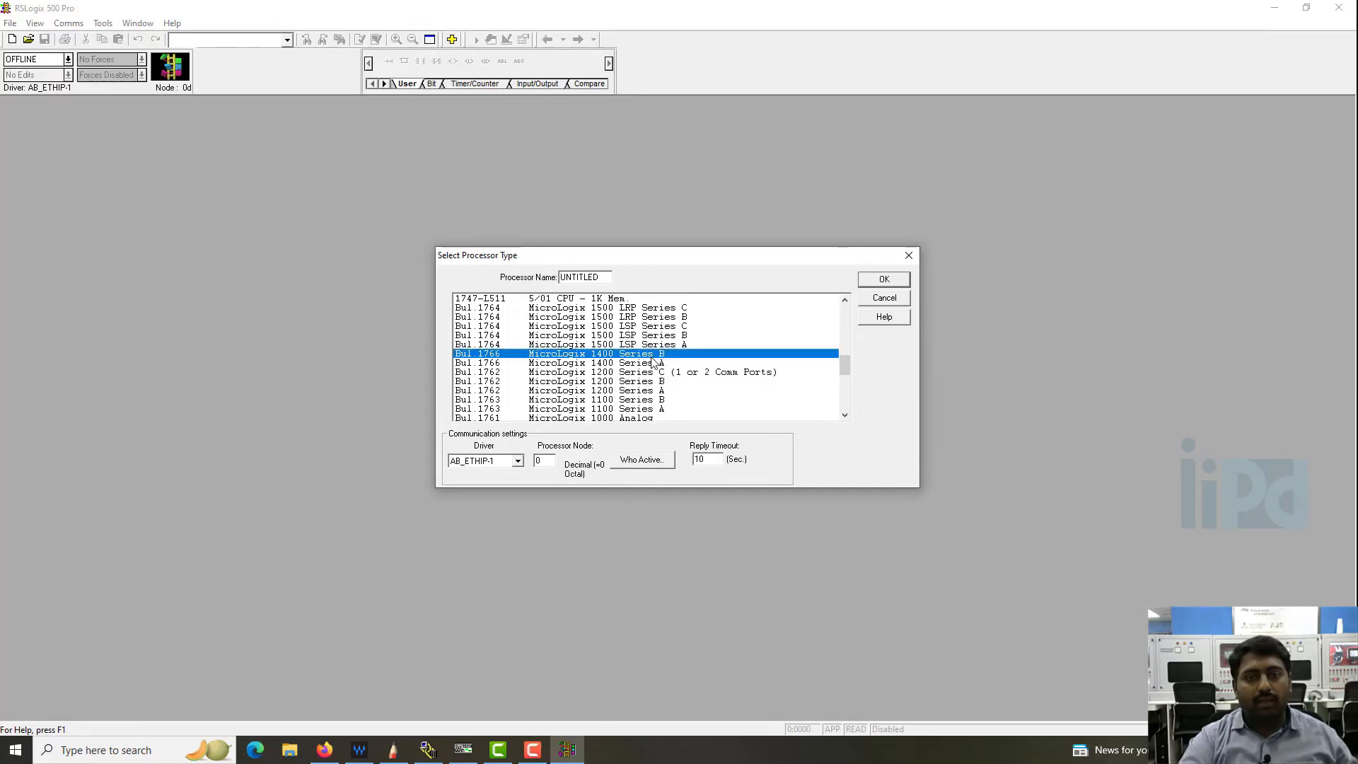
{"action": "double_click", "coordinate": [651, 355]}
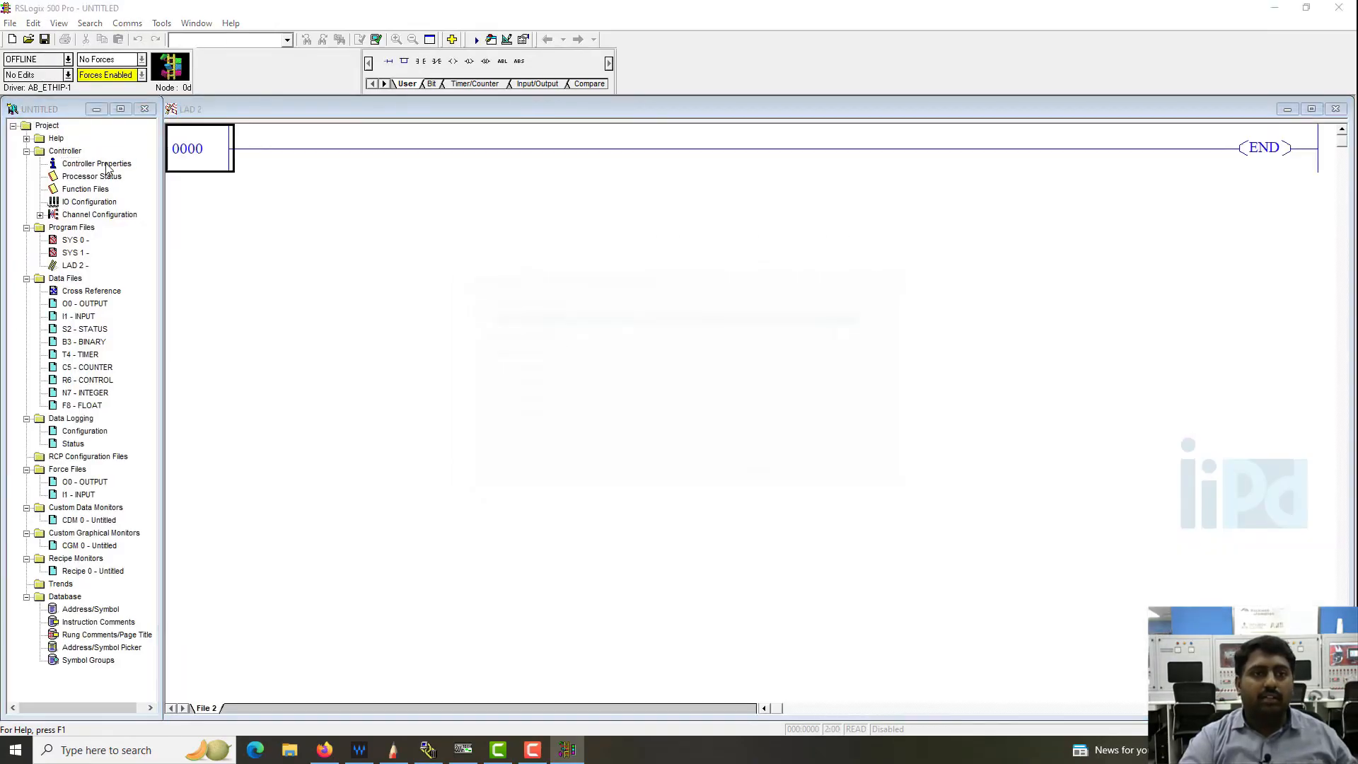
{"action": "left_click", "coordinate": [891, 253]}
- In the channel configuration, disable BOOTP and enable Modbus TCP for the Channel 1 Ethernet driver
{"action": "double_click", "coordinate": [79, 216]}
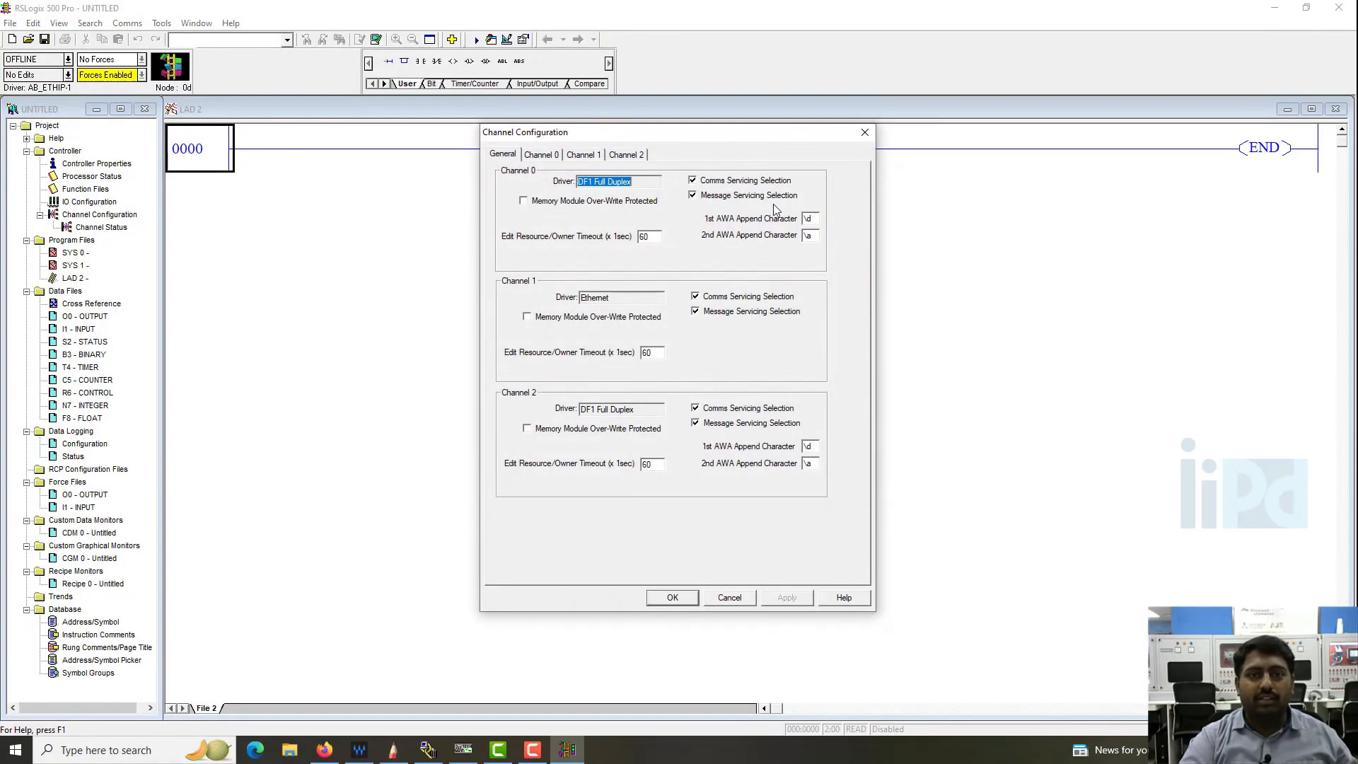
{"action": "left_click", "coordinate": [583, 154]}
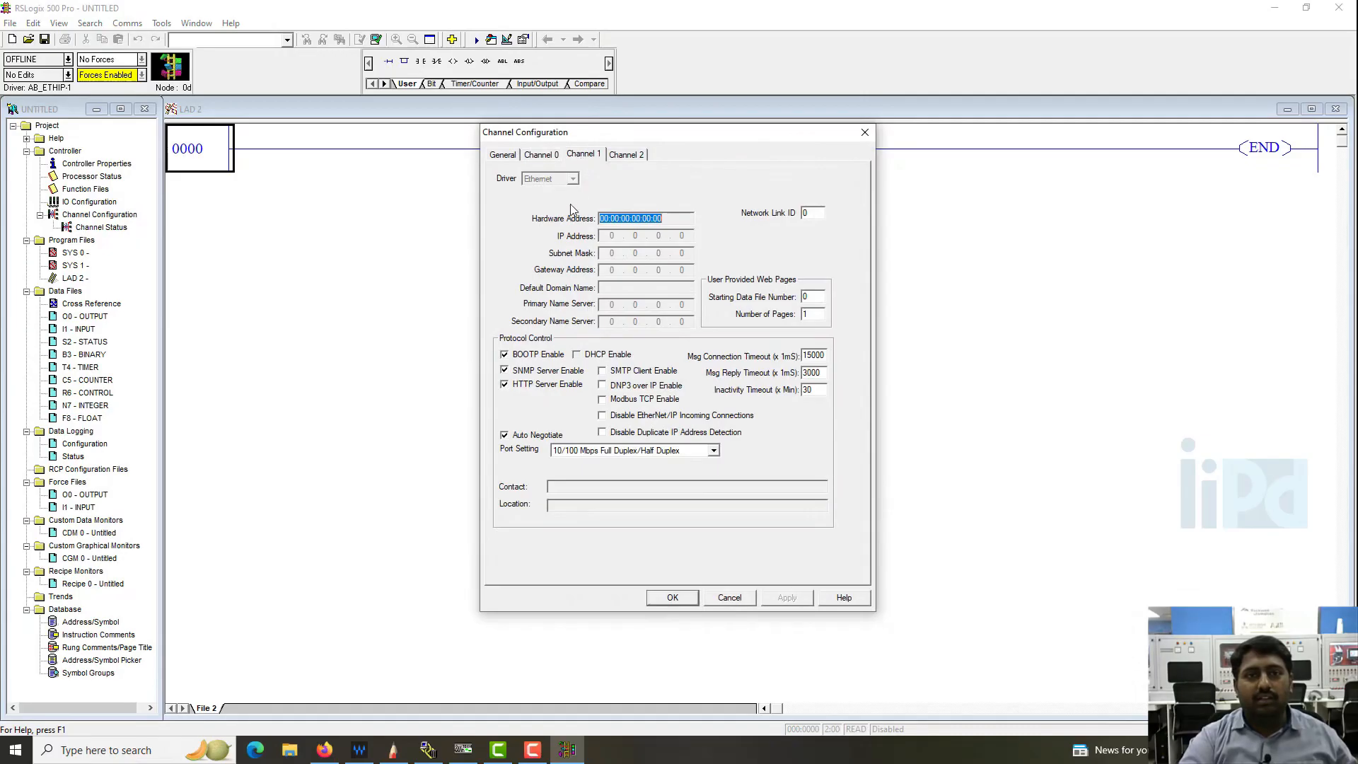
{"action": "left_click", "coordinate": [504, 354]}
{"action": "left_click", "coordinate": [602, 399]}
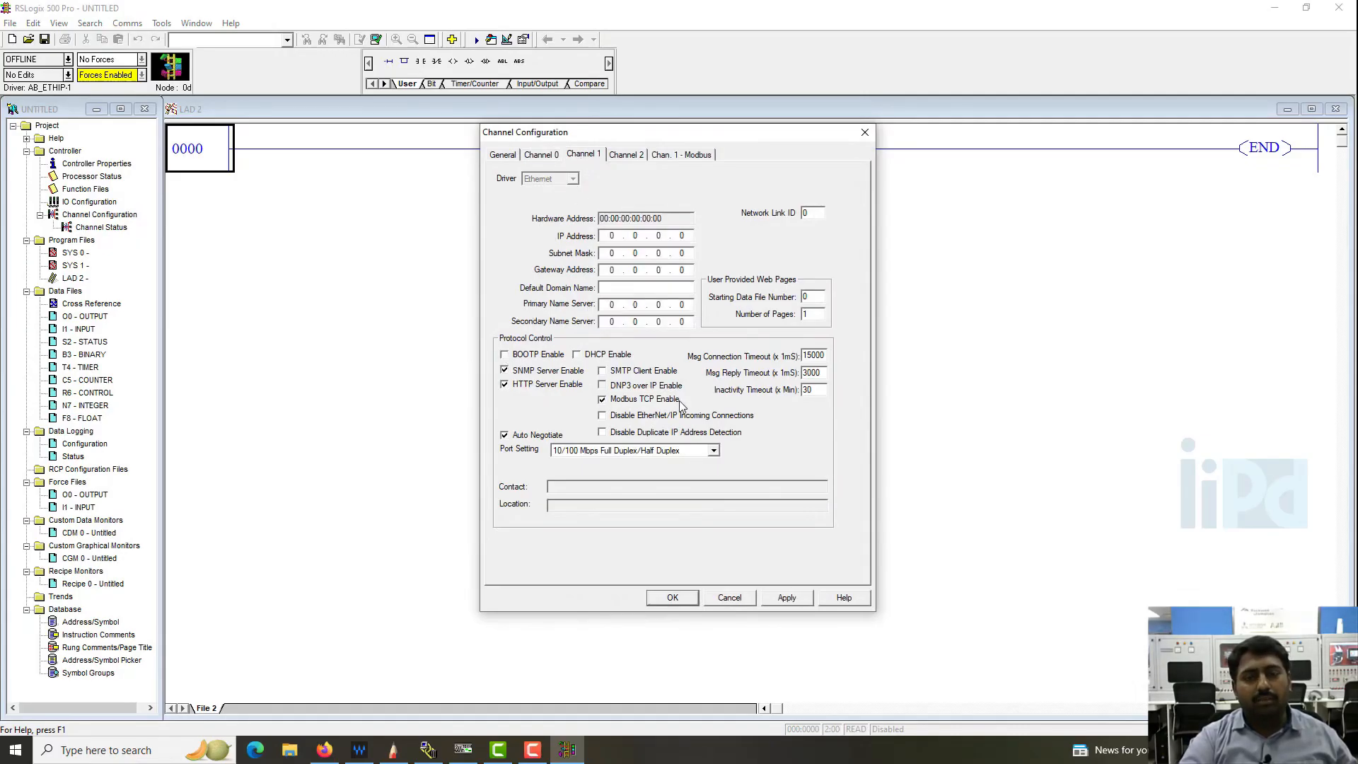
- Set Channel 1's IP address to 192.168.0.4 and subnet mask to 255.255.255.0, and apply the settings
{"action": "left_click", "coordinate": [601, 235]}
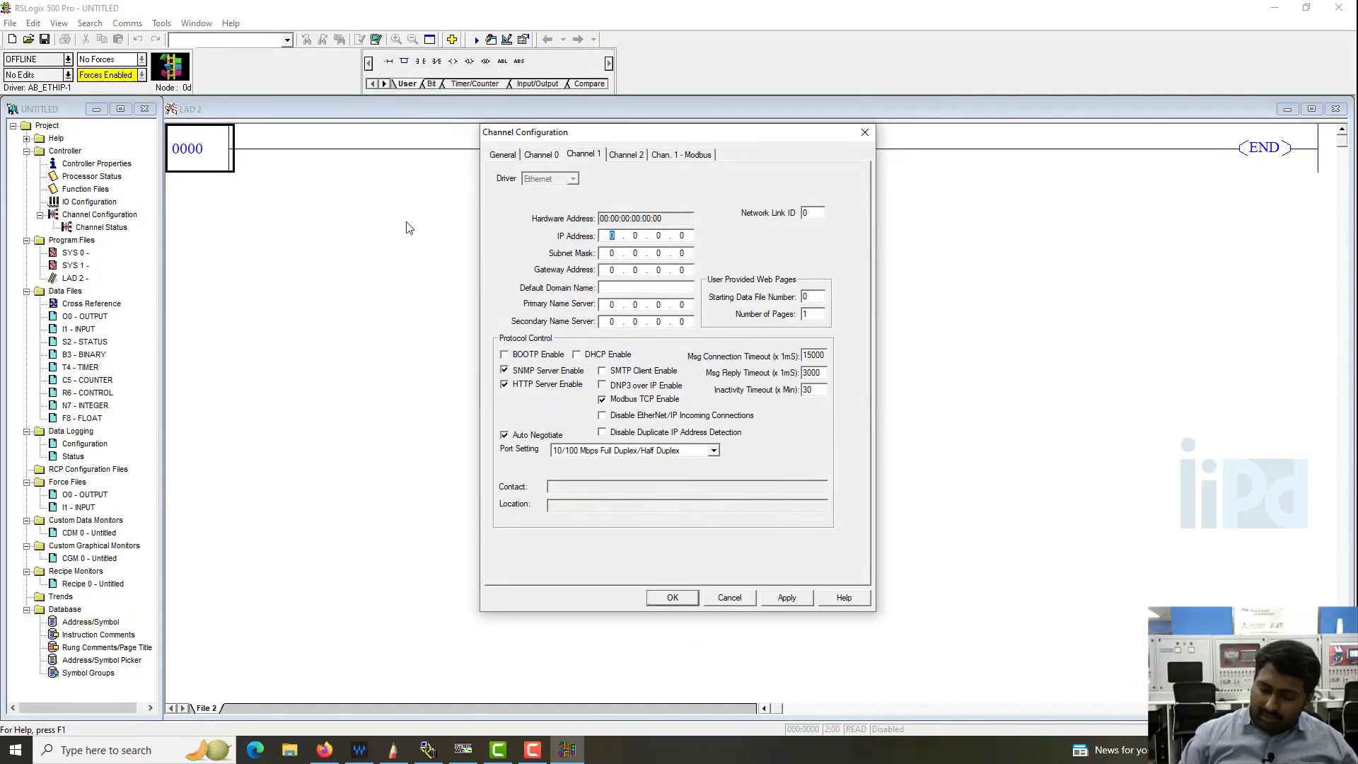
{"action": "type", "text": "192 . 138"}
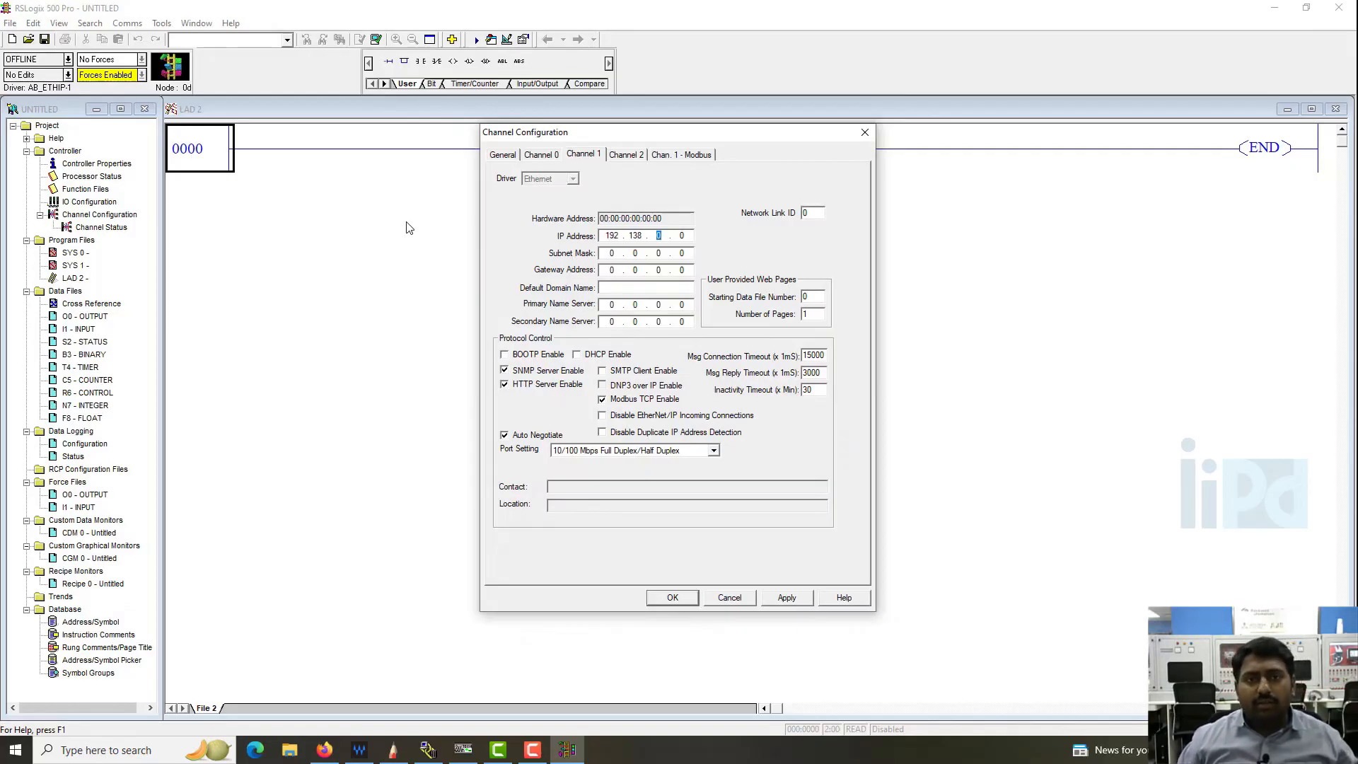
{"action": "key", "text": "BackSpace"}
{"action": "key", "text": "BackSpace"}
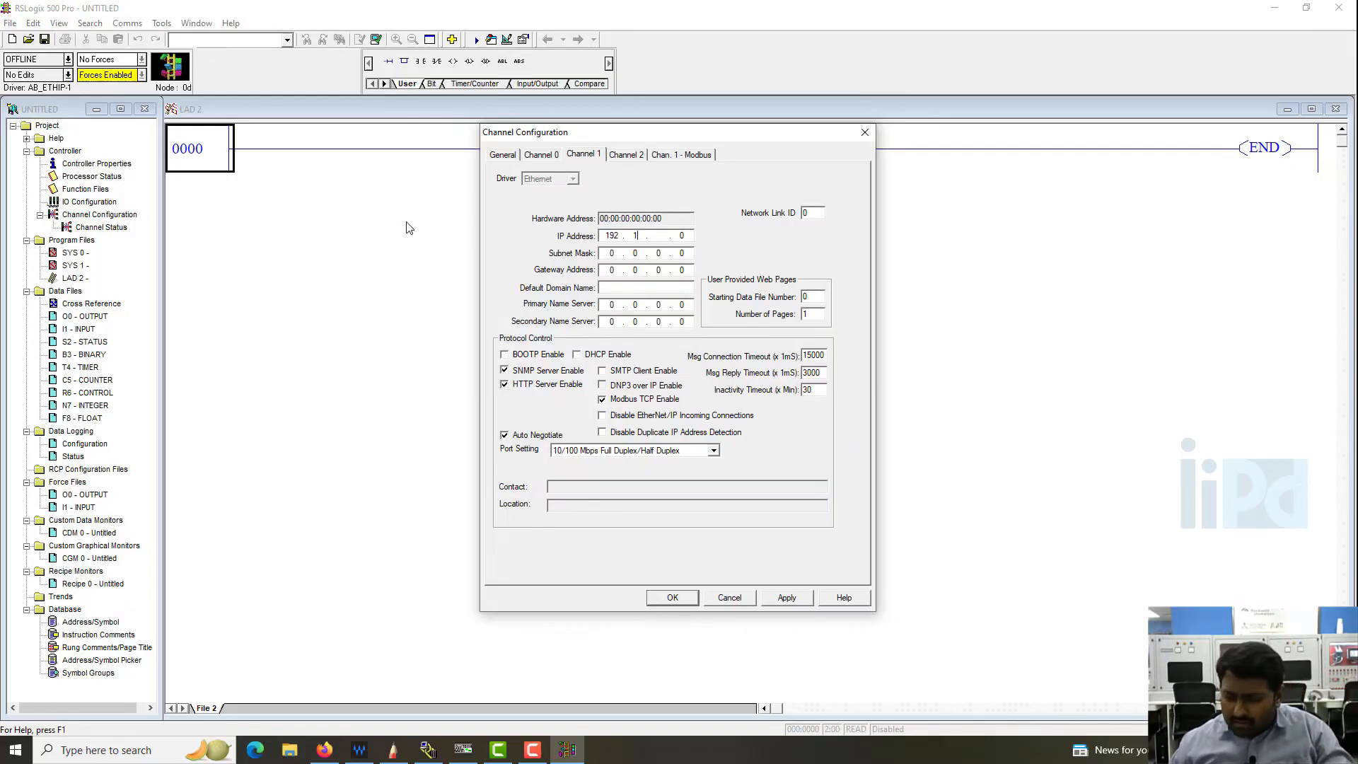
{"action": "type", "text": "8"}
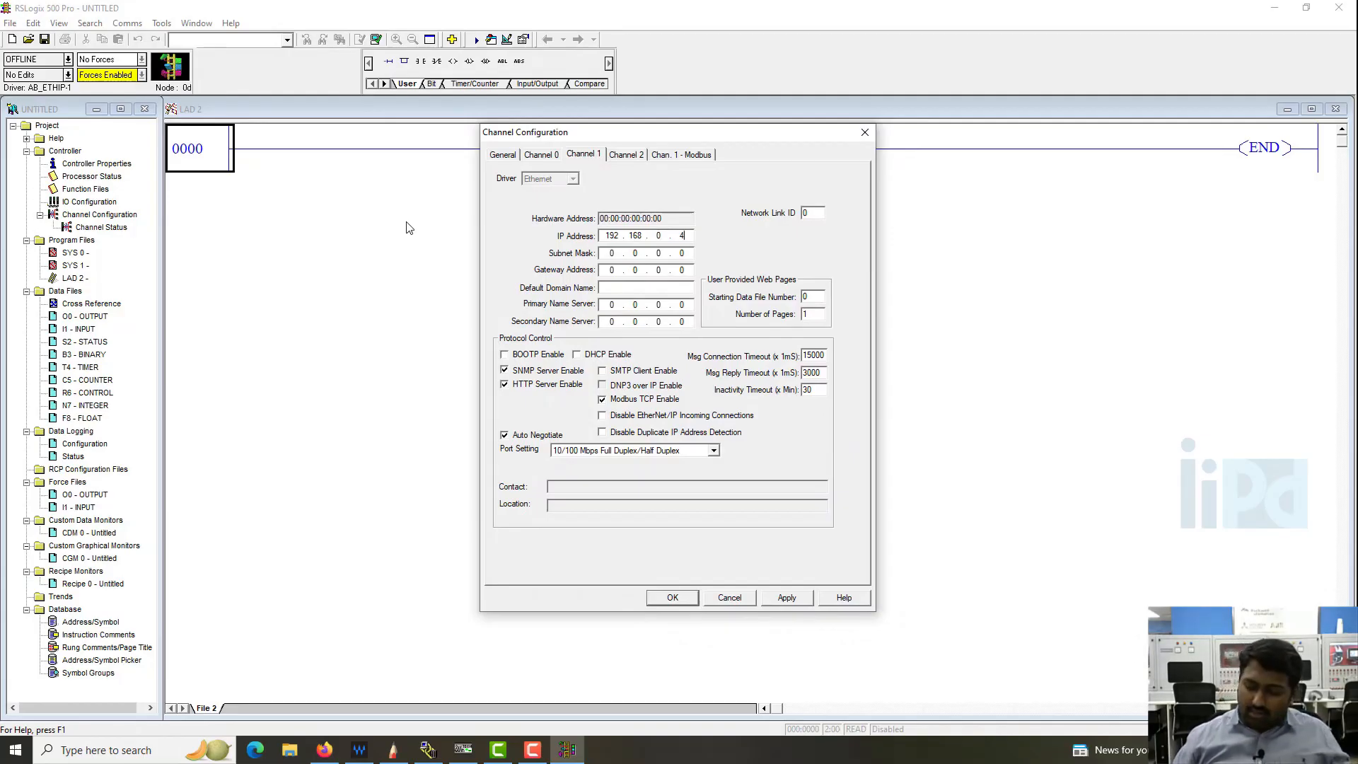
{"action": "type", "text": "255 . 255 . 255"}
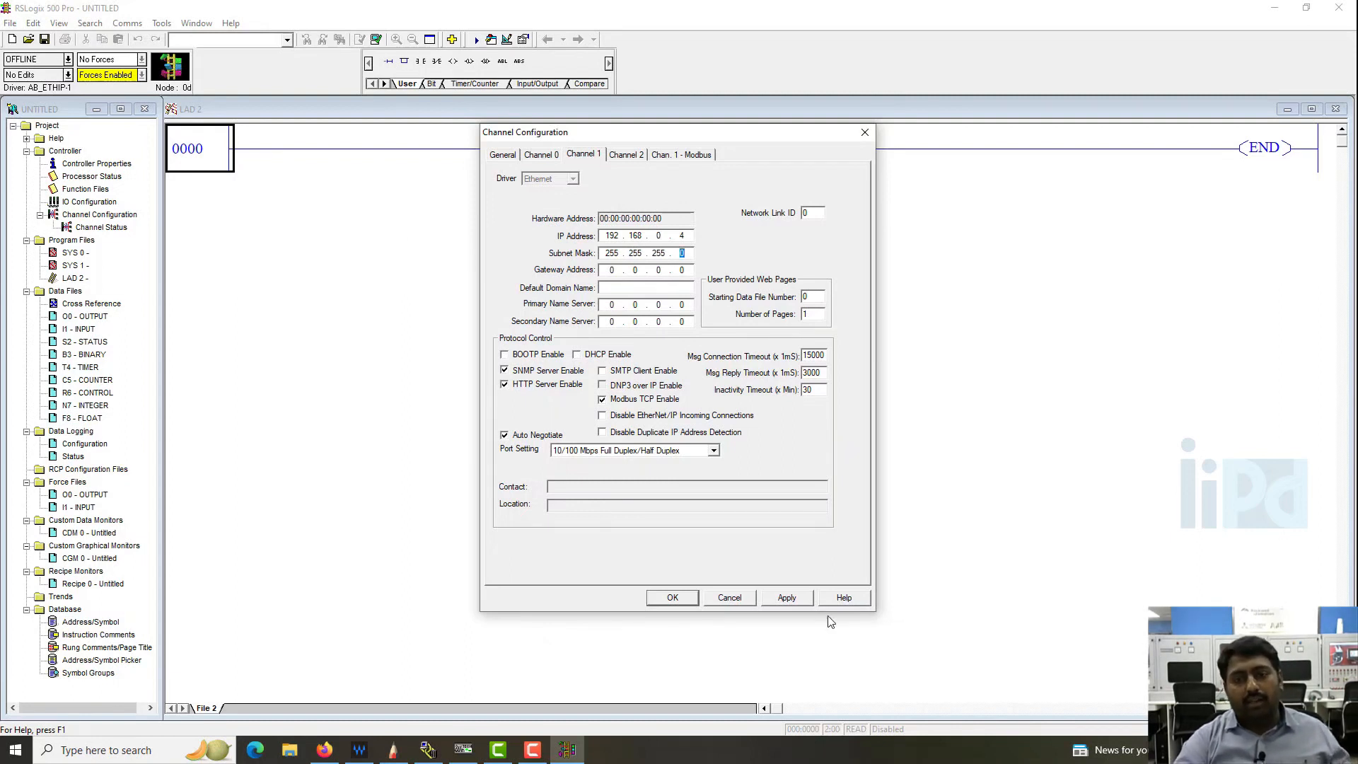
{"action": "left_click", "coordinate": [800, 600]}
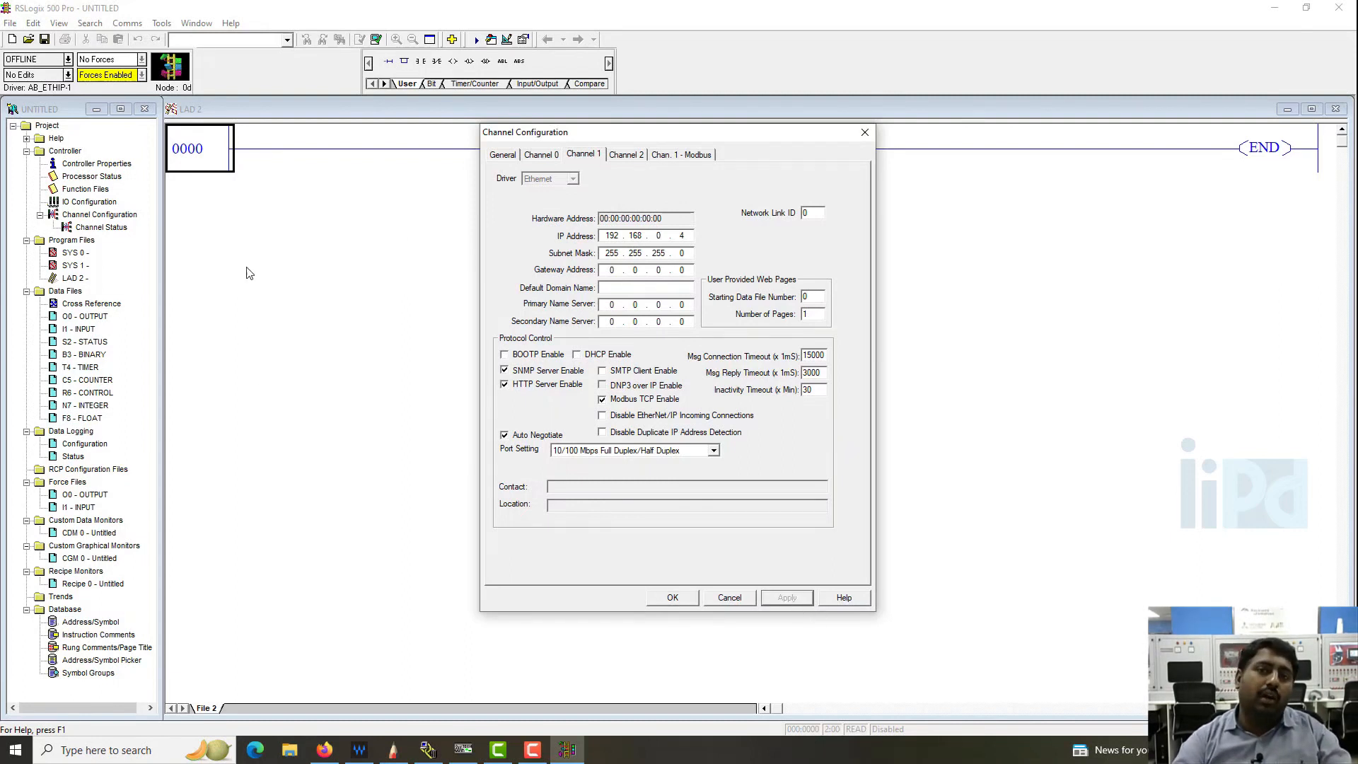
- Assign Channel 1's Modbus data table files as coils 9, contacts 10, input registers 11 and holding registers 12, and apply them
{"action": "left_click", "coordinate": [681, 156]}
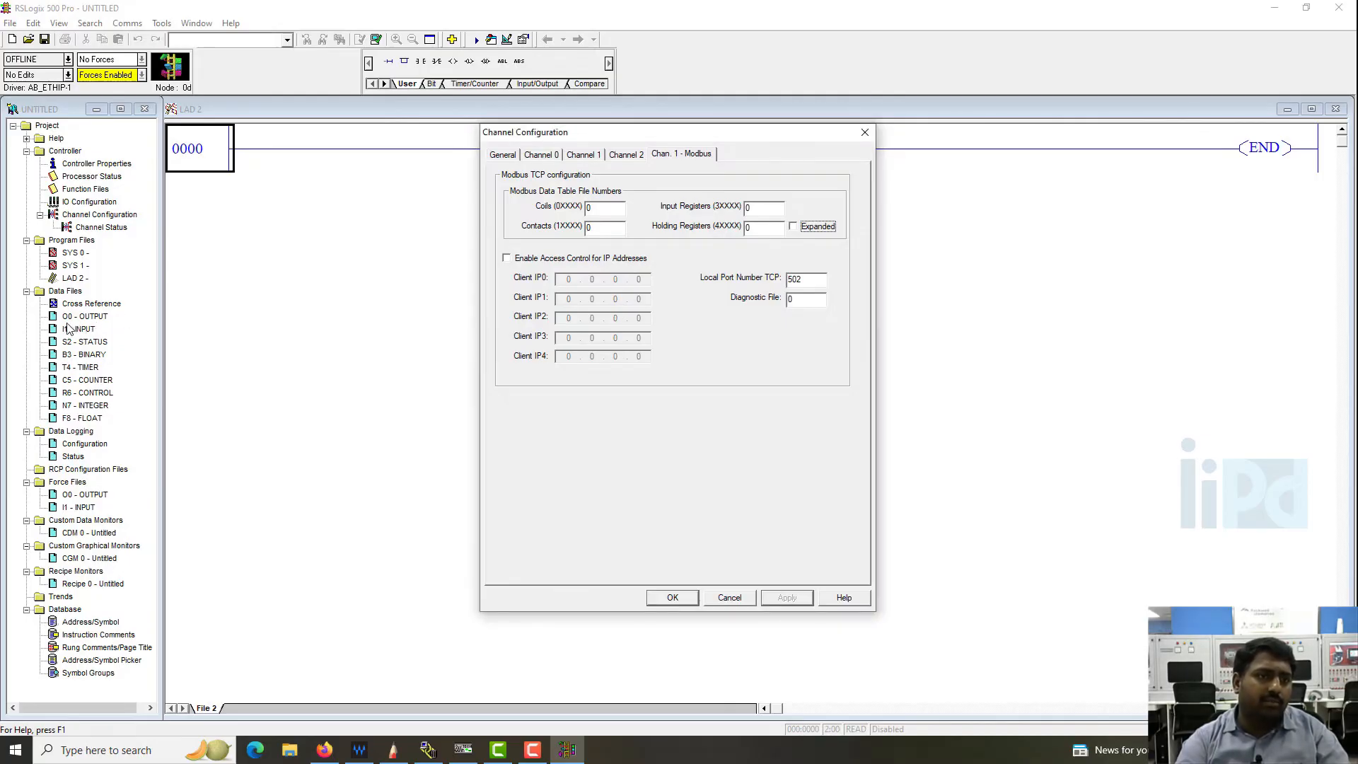
{"action": "double_click", "coordinate": [602, 207]}
{"action": "type", "text": "9"}
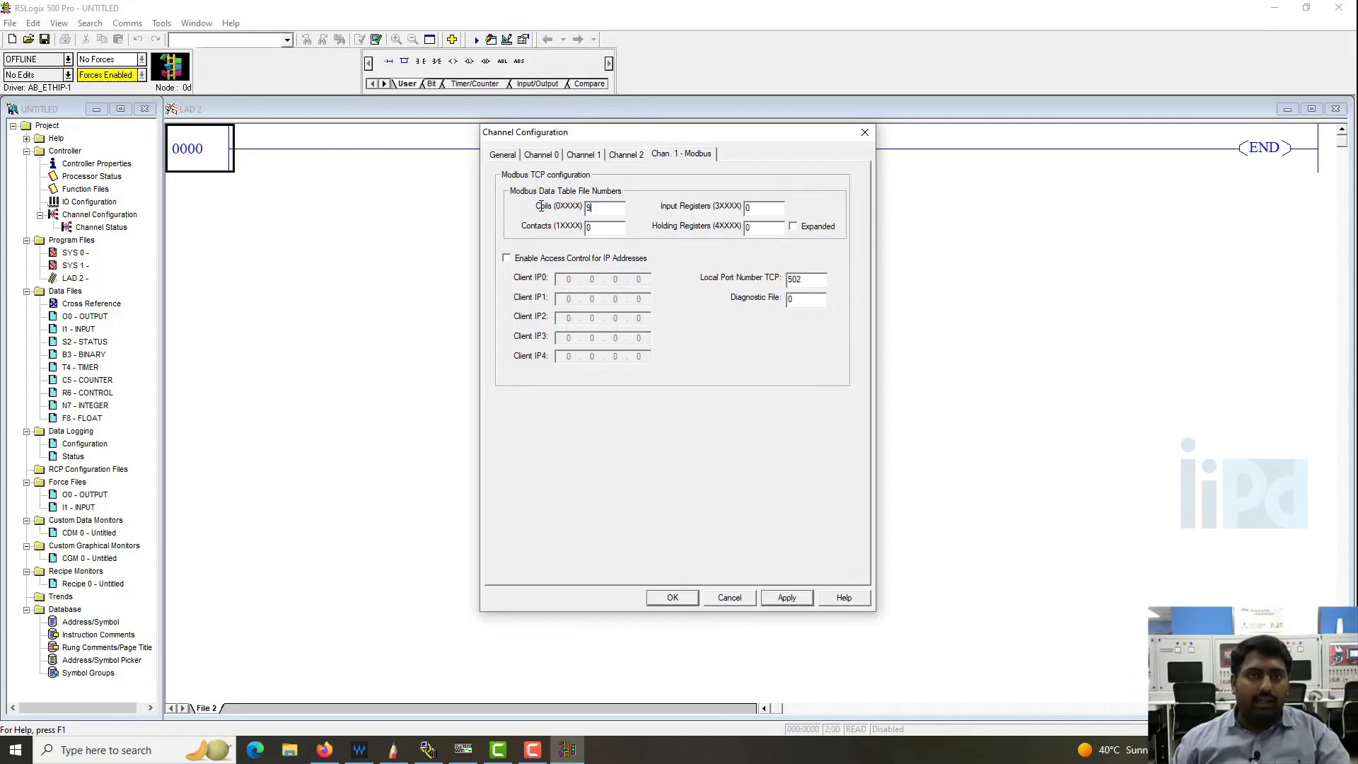
{"action": "key", "text": "Tab"}
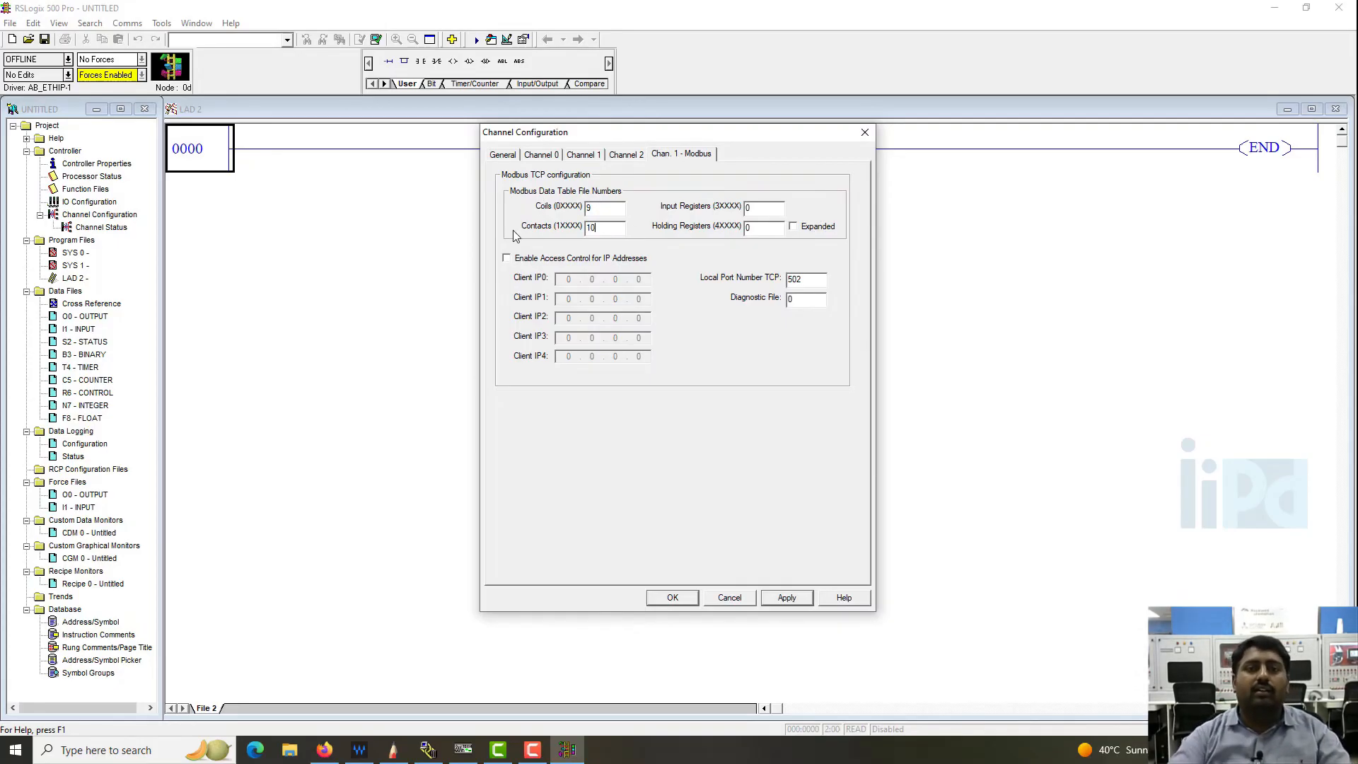
{"action": "key", "text": "Tab"}
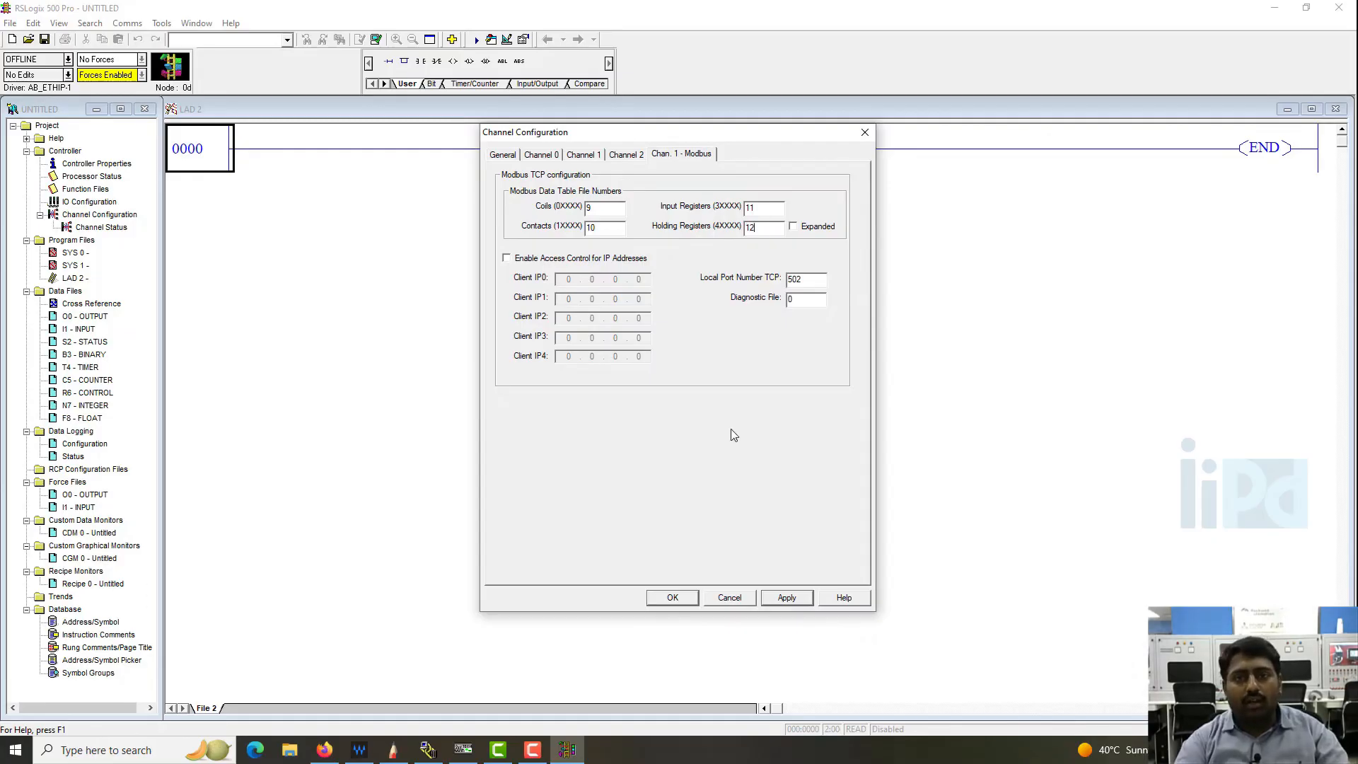
{"action": "left_click", "coordinate": [790, 599]}
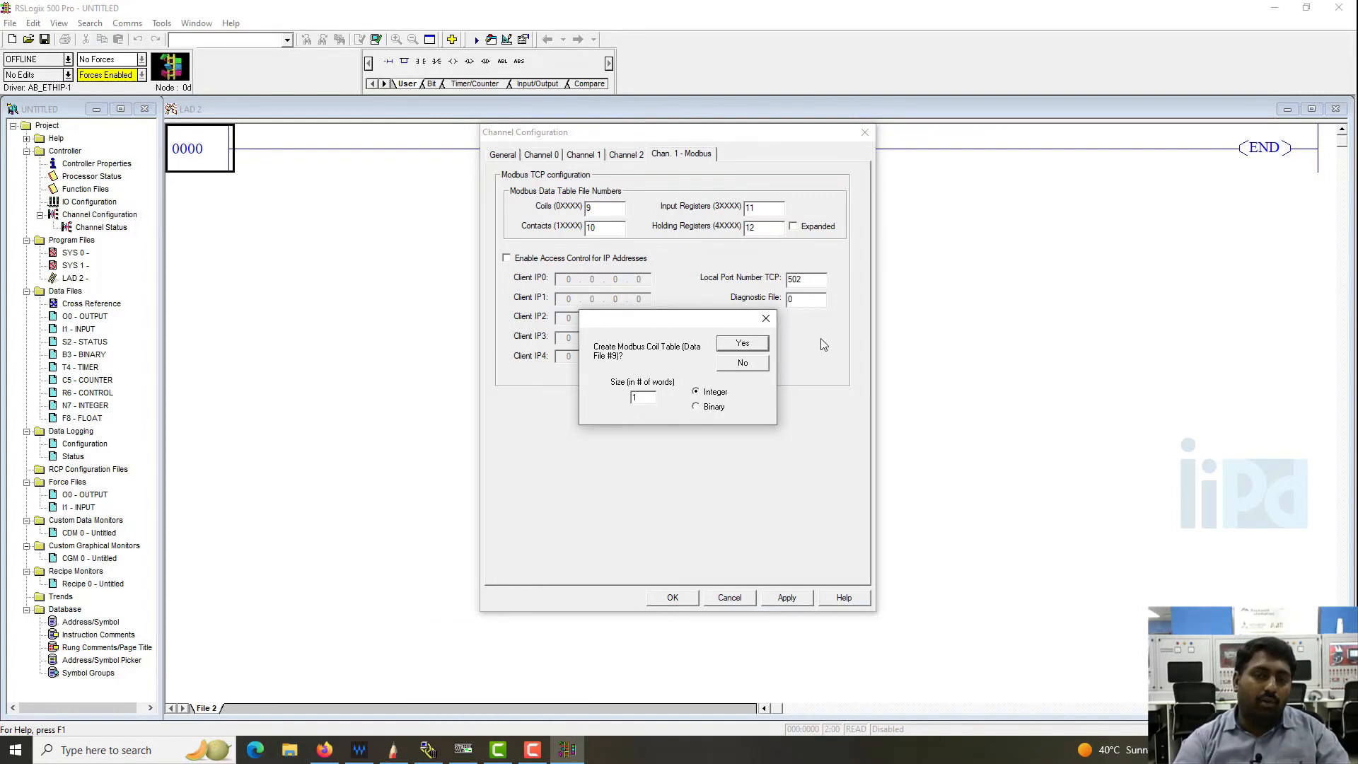
- Create the Modbus coil table for data file 9 as a binary file with a size of 7 words
{"action": "left_click", "coordinate": [696, 407]}
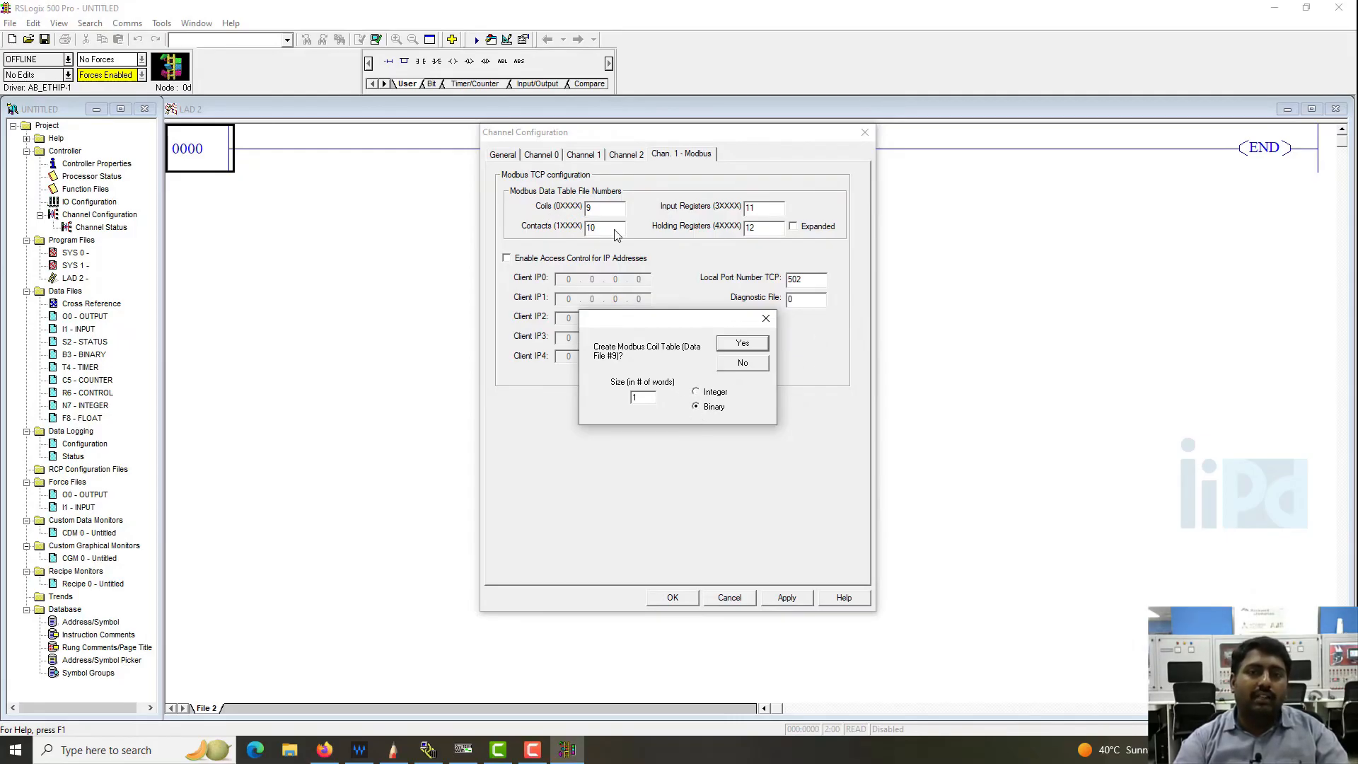
{"action": "double_click", "coordinate": [643, 398]}
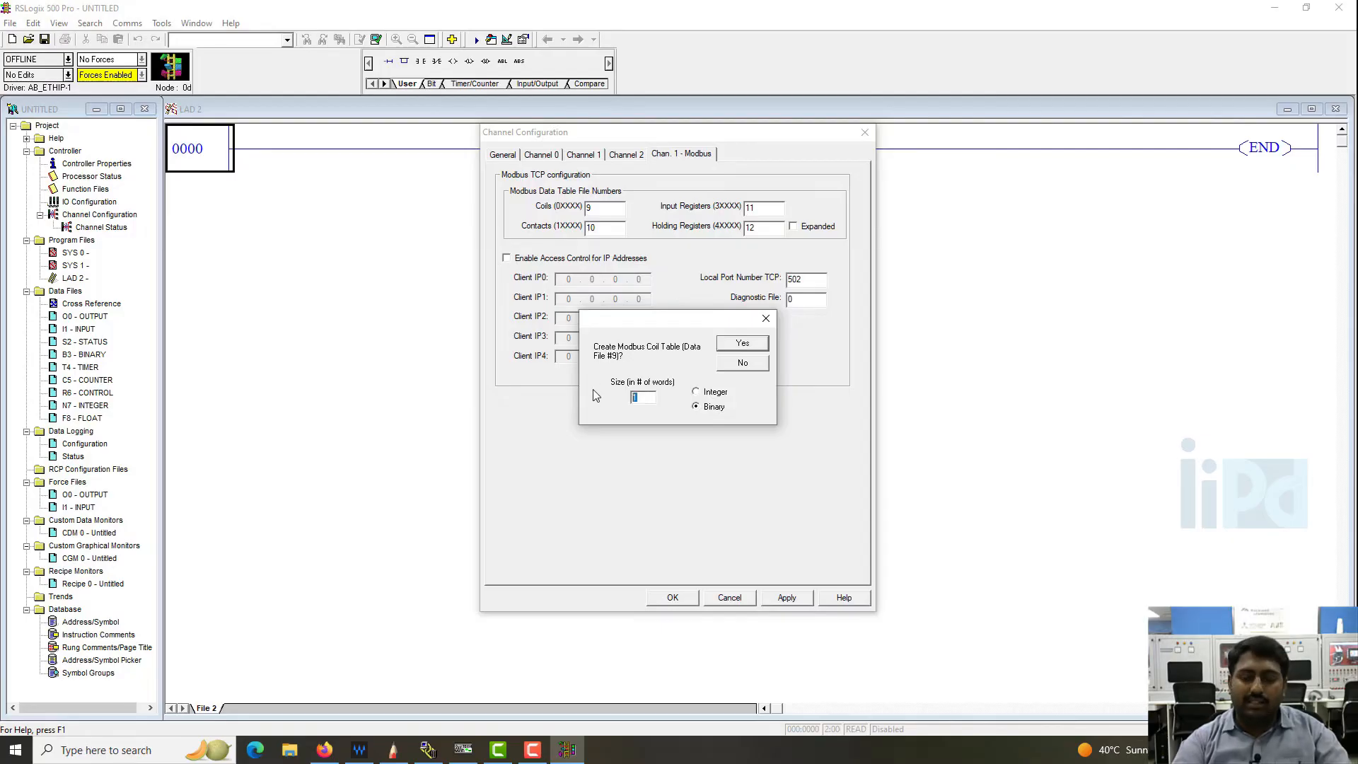
{"action": "type", "text": "7"}
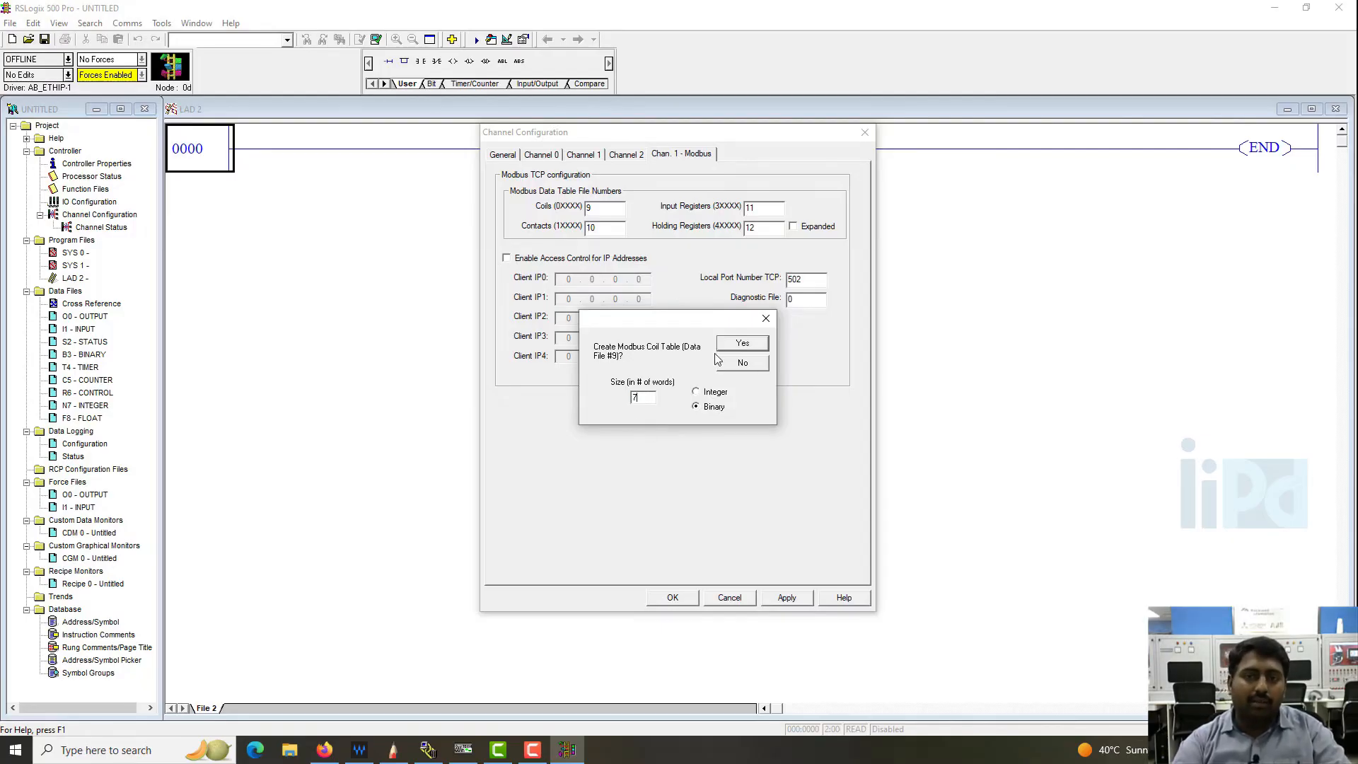
{"action": "left_click", "coordinate": [743, 344]}
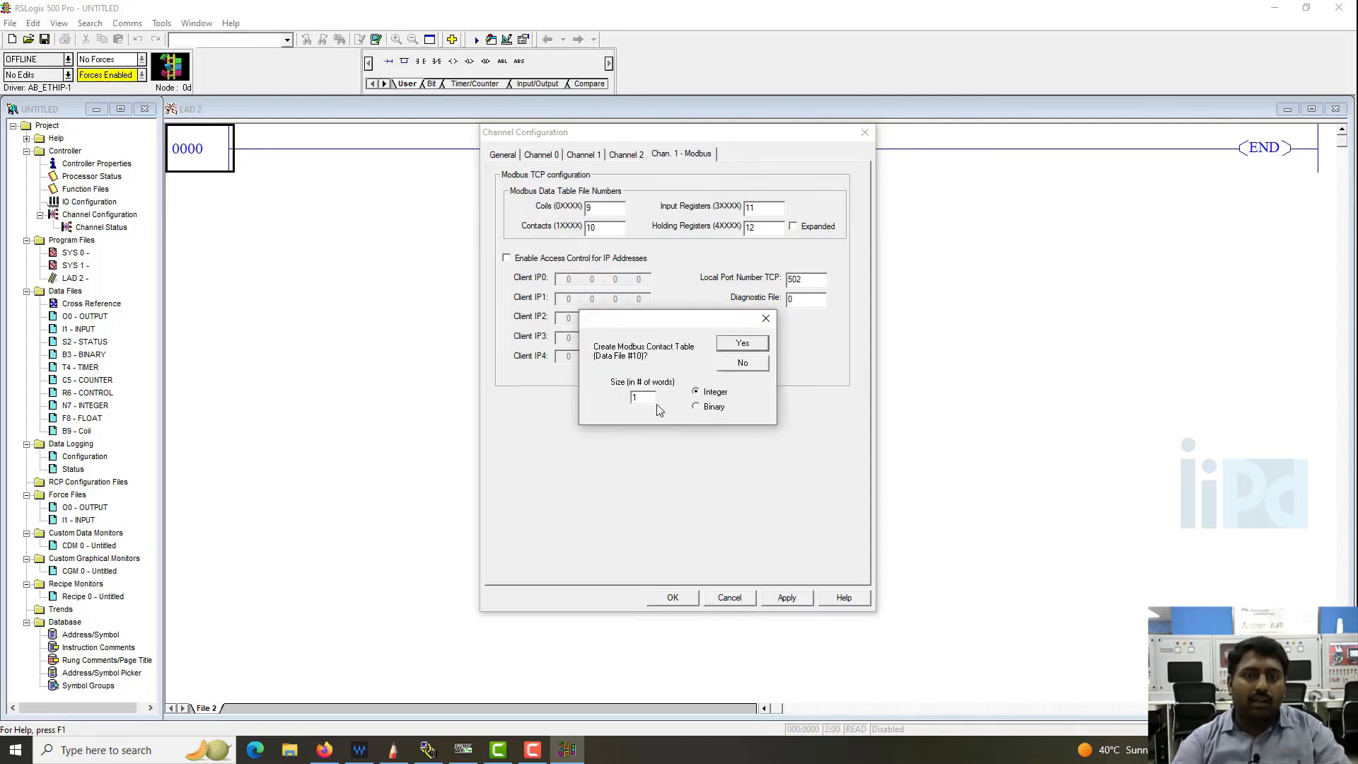
- Create the Modbus contact table (data file 10) as binary with 7 words and the input table (data file 11) as integer with 100 words
{"action": "left_click", "coordinate": [694, 407]}
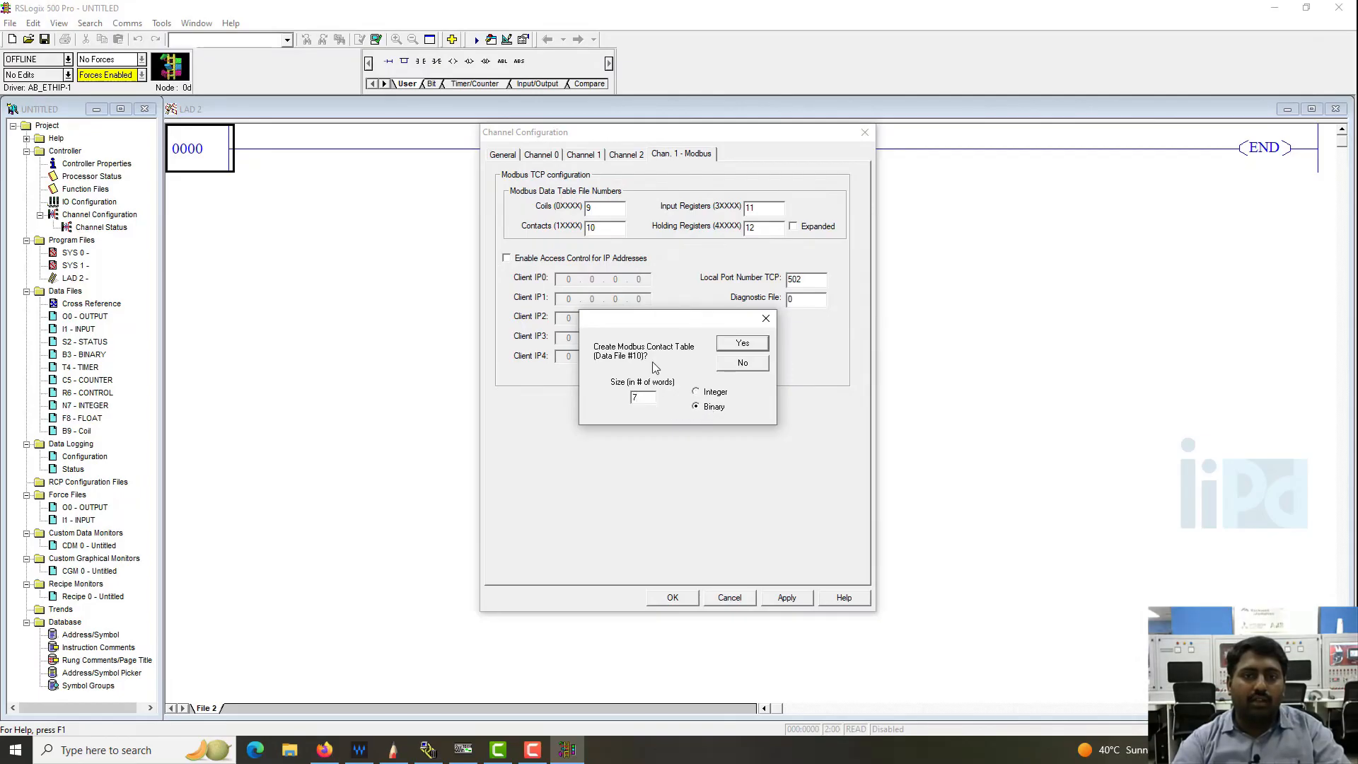
{"action": "left_click", "coordinate": [758, 344]}
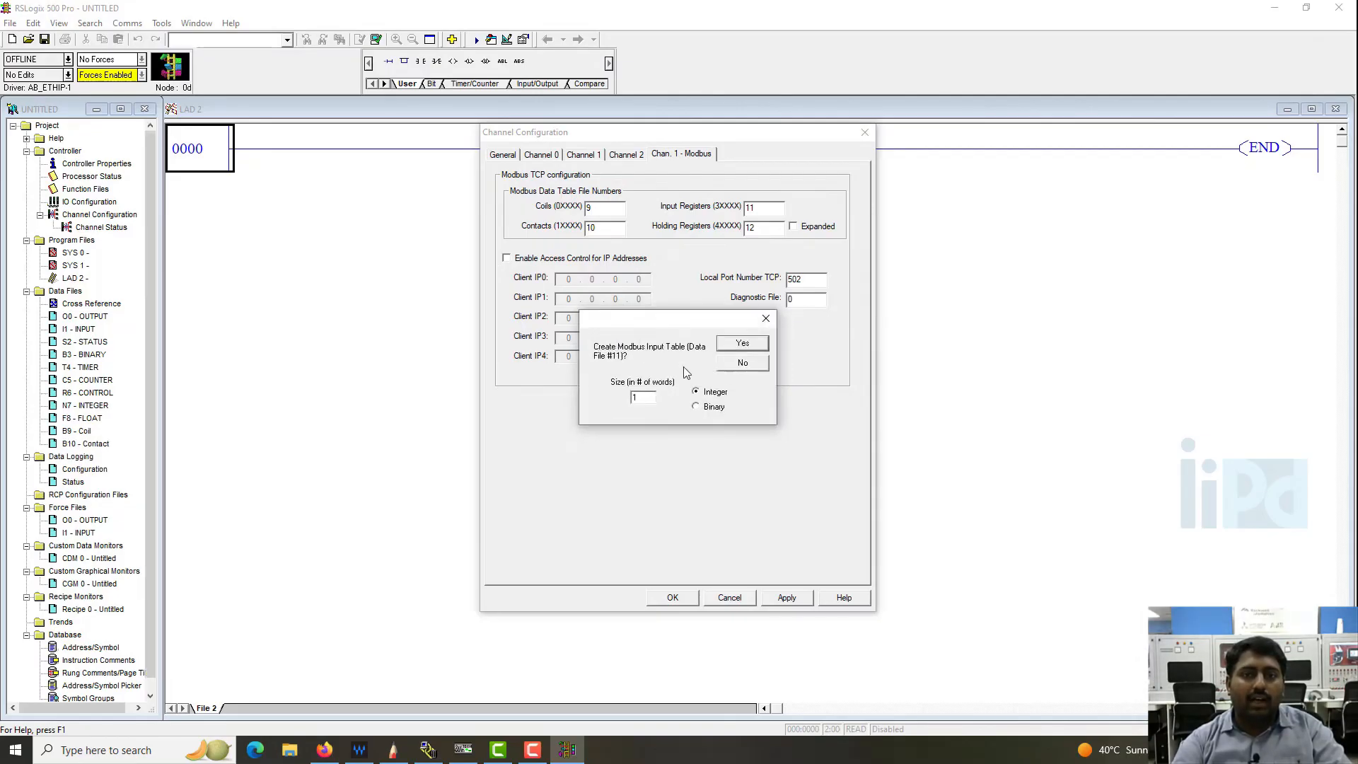
{"action": "type", "text": "100"}
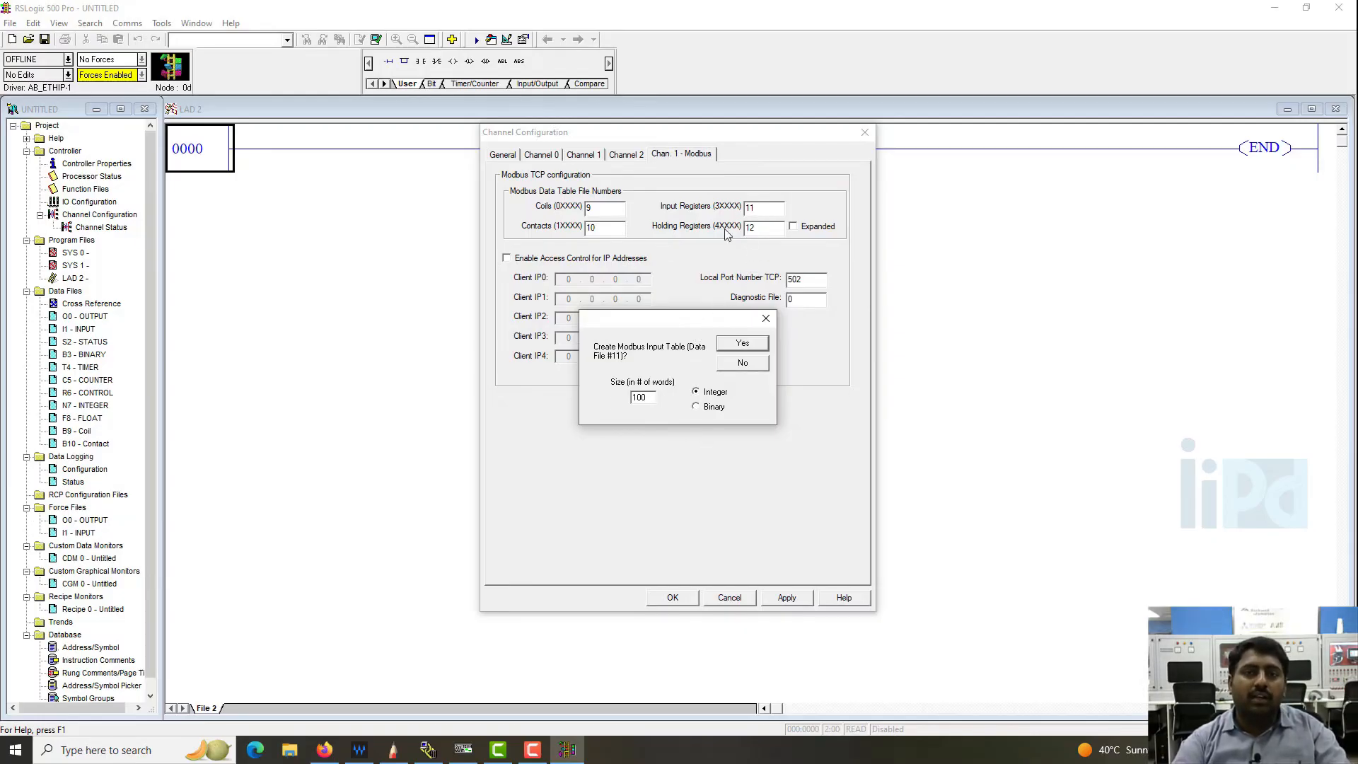
{"action": "left_click", "coordinate": [742, 343]}
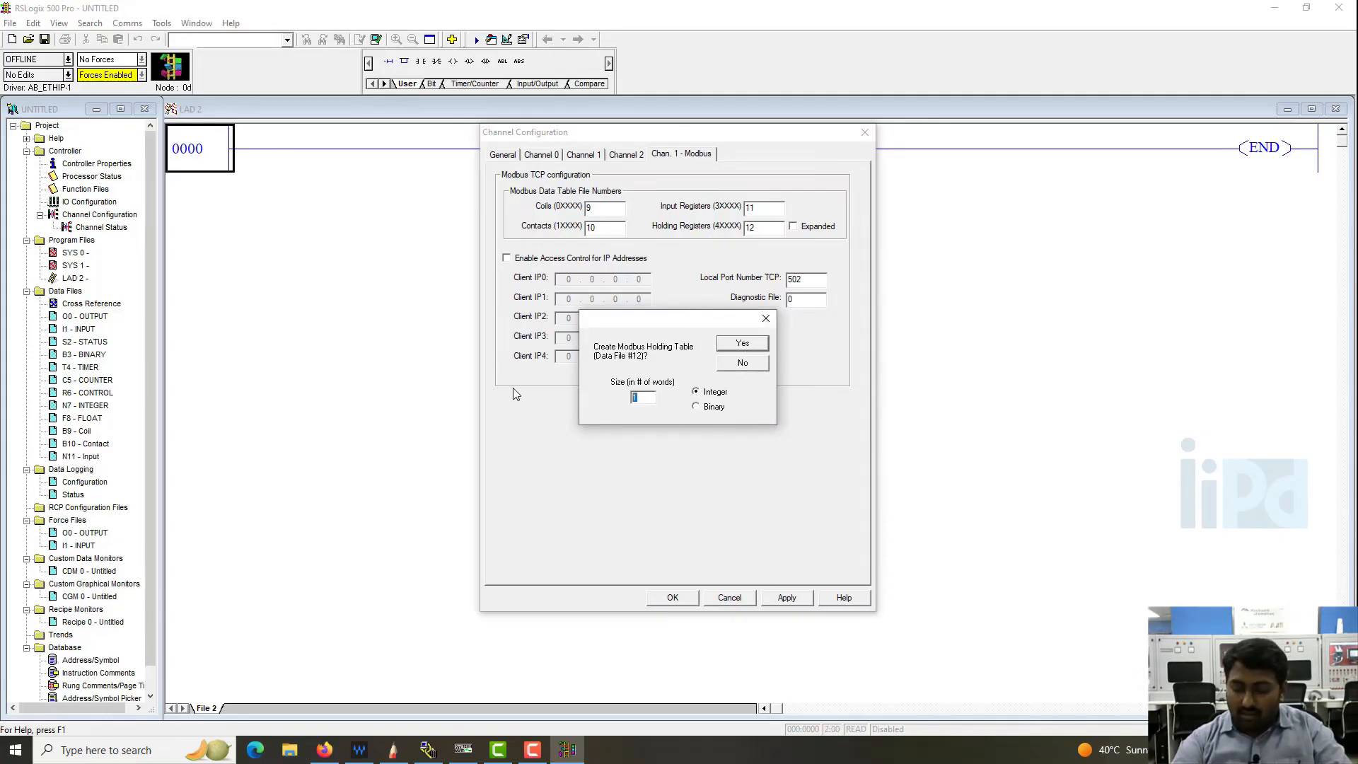
- Create the Modbus holding table for data file 12 as an integer file with 100 words, and accept the channel configuration
{"action": "type", "text": "100"}
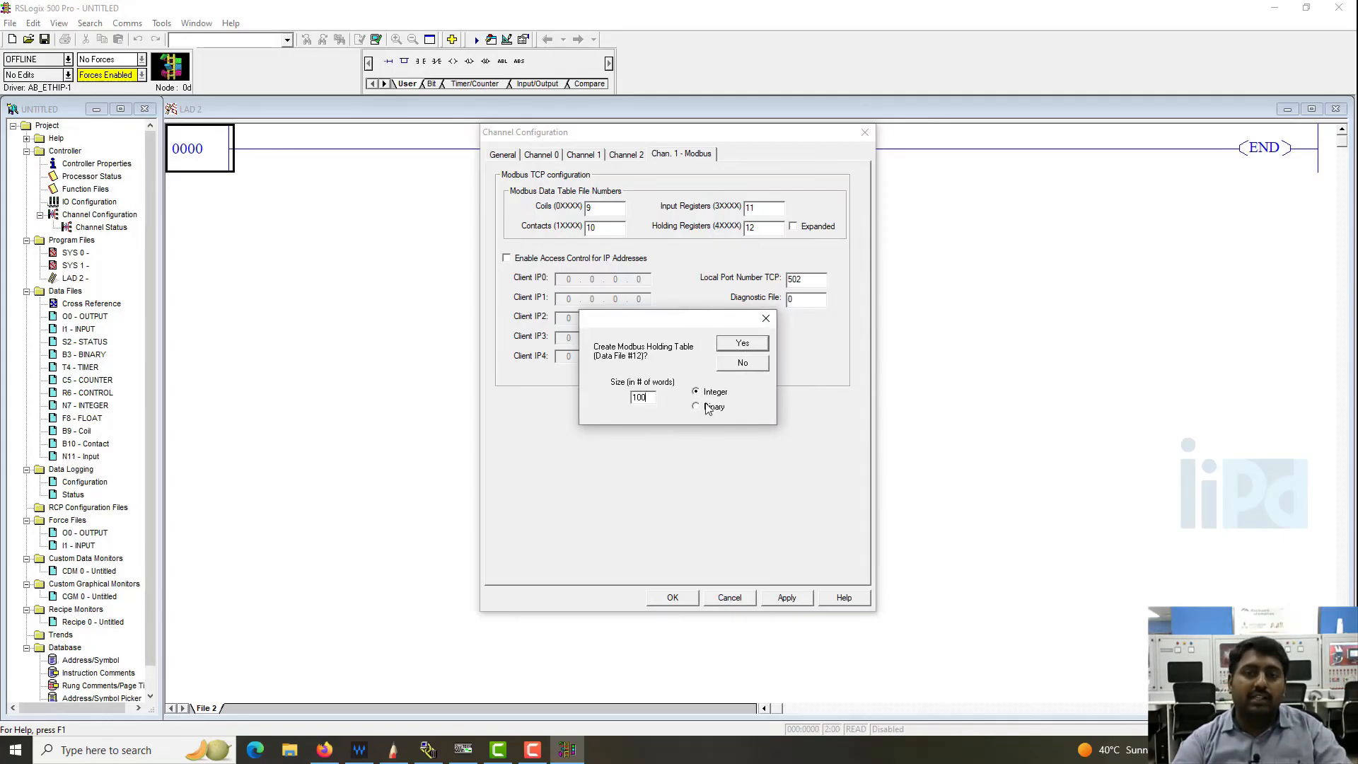
{"action": "left_click", "coordinate": [744, 345]}
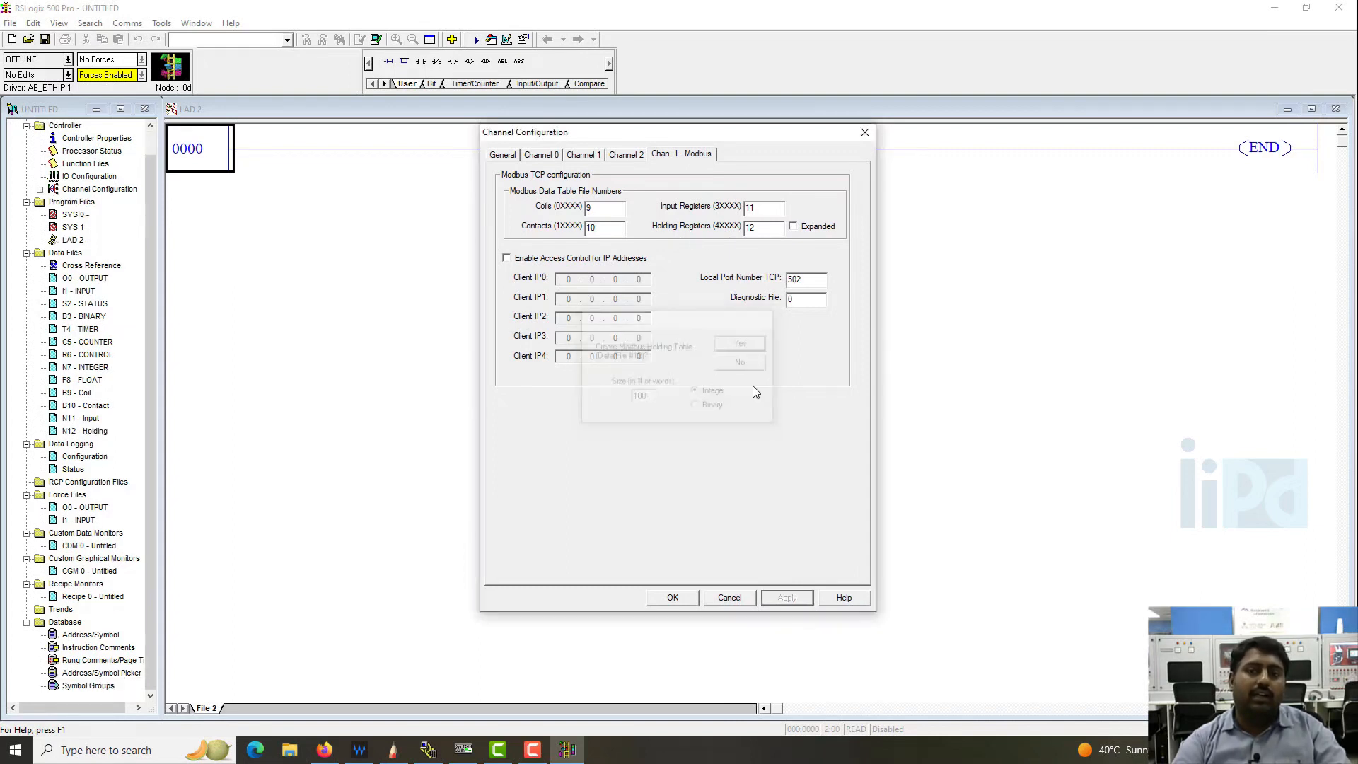
{"action": "left_click", "coordinate": [672, 598]}
- Review the new Modbus data files in the project, inspecting the contents of B9 Coil and N11 Input
{"action": "left_click", "coordinate": [86, 395]}
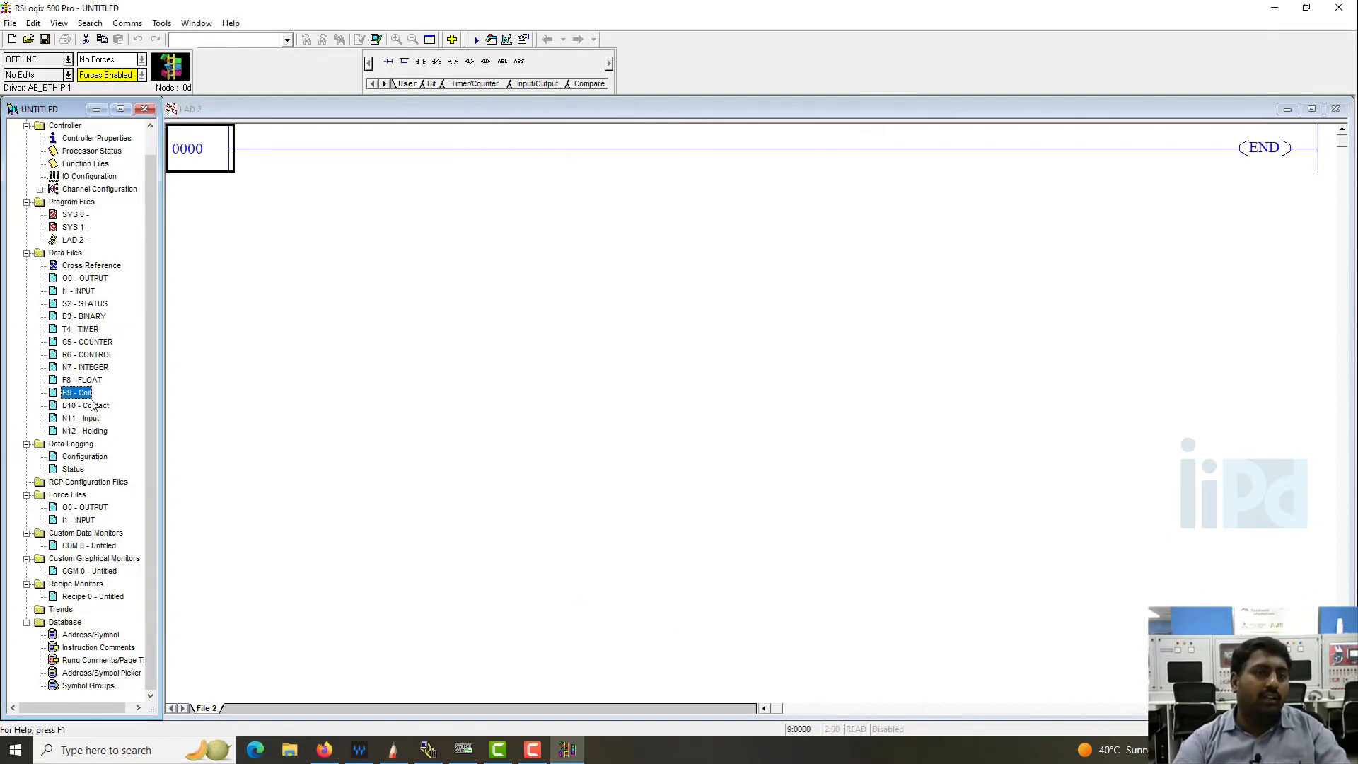
{"action": "key", "text": "Down"}
{"action": "key", "text": "Down"}
{"action": "key", "text": "Down"}
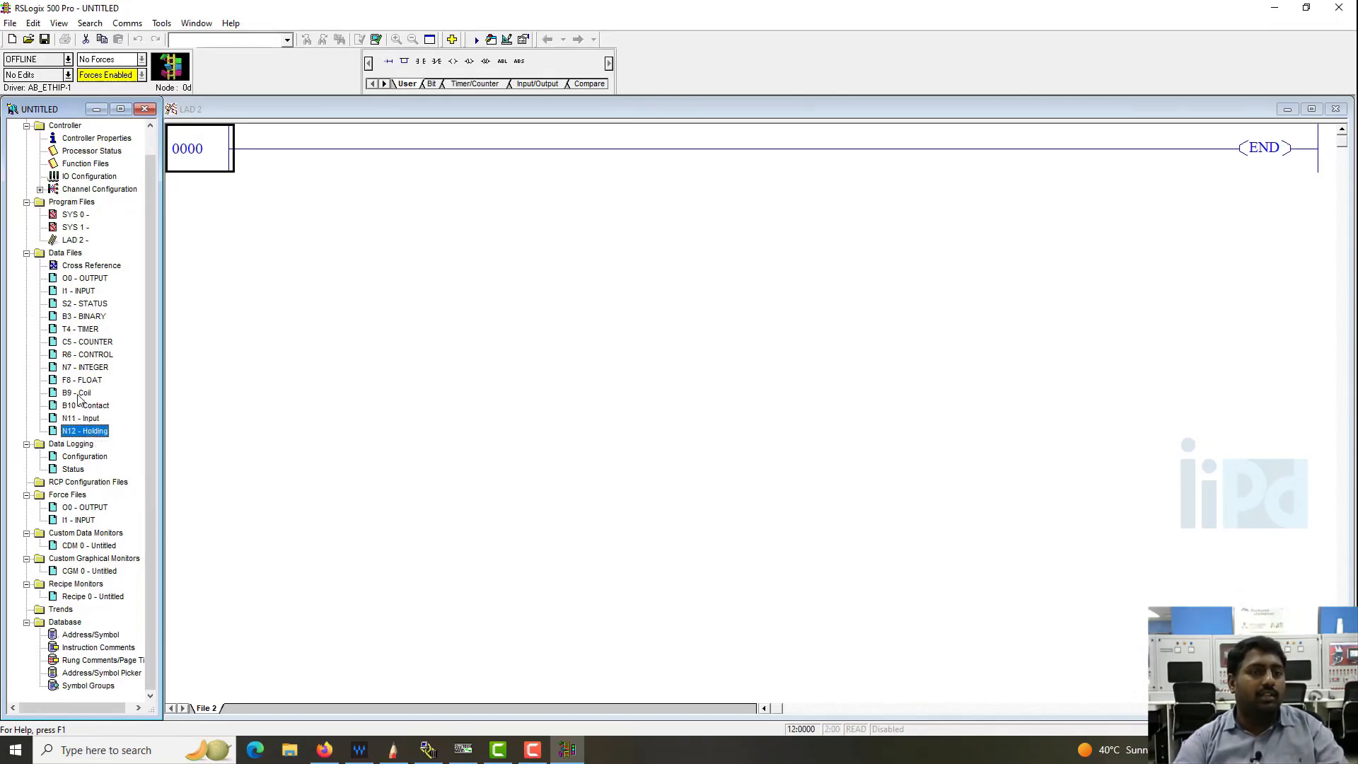
{"action": "double_click", "coordinate": [78, 395]}
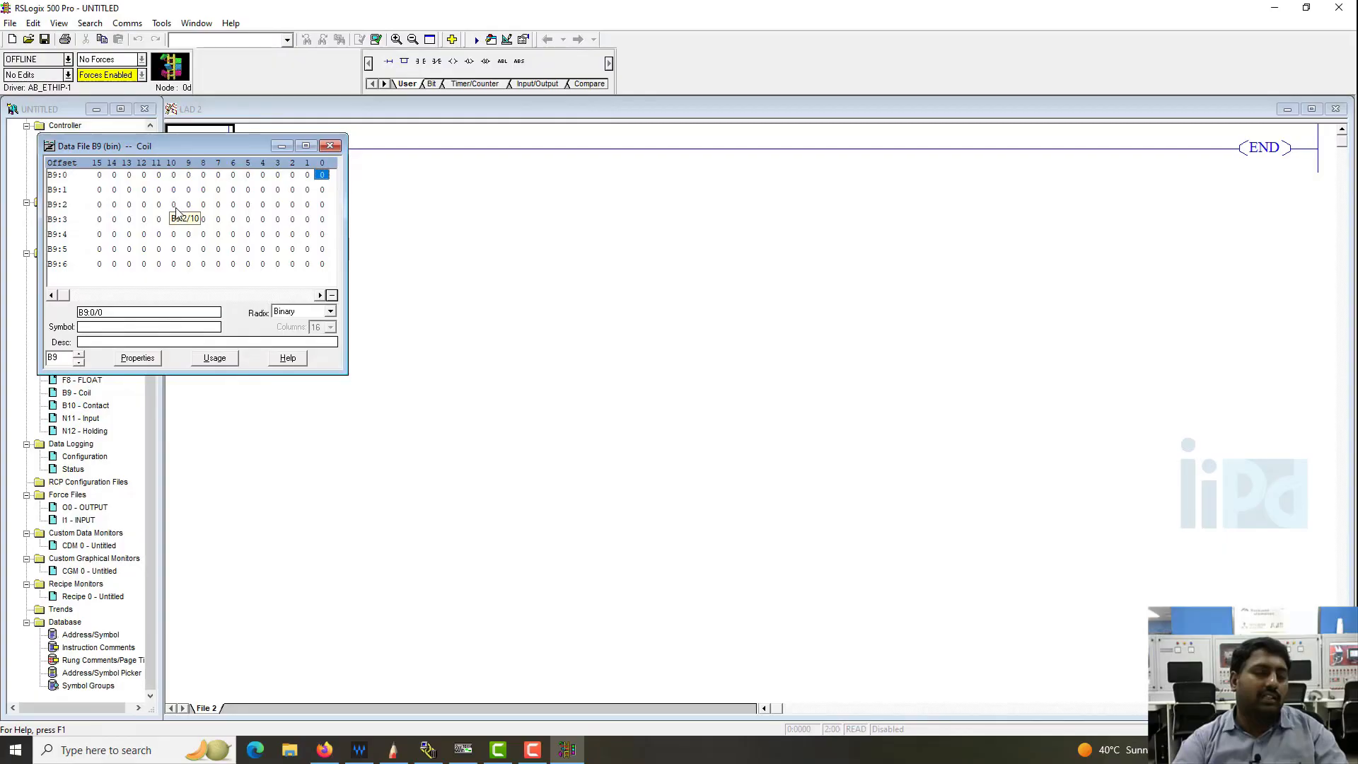
{"action": "left_click", "coordinate": [332, 147]}
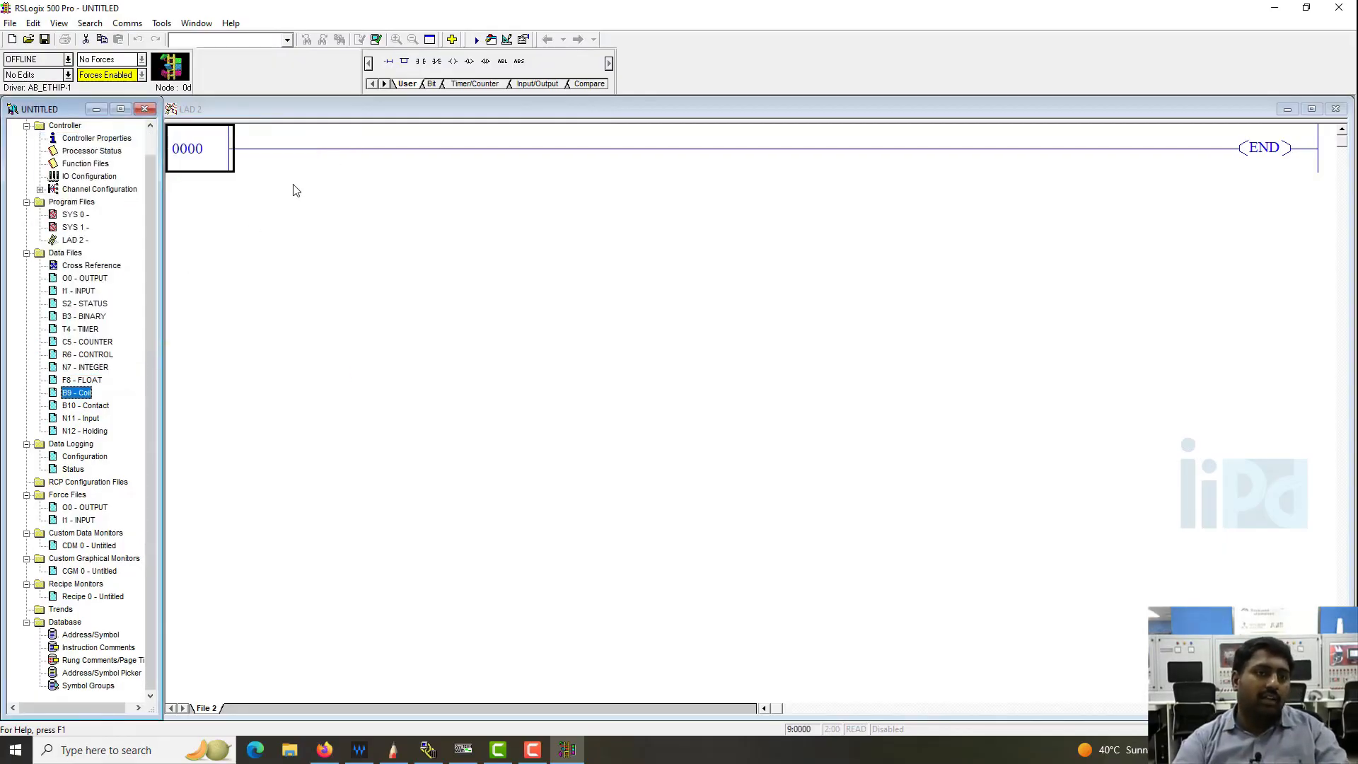
{"action": "double_click", "coordinate": [84, 419]}
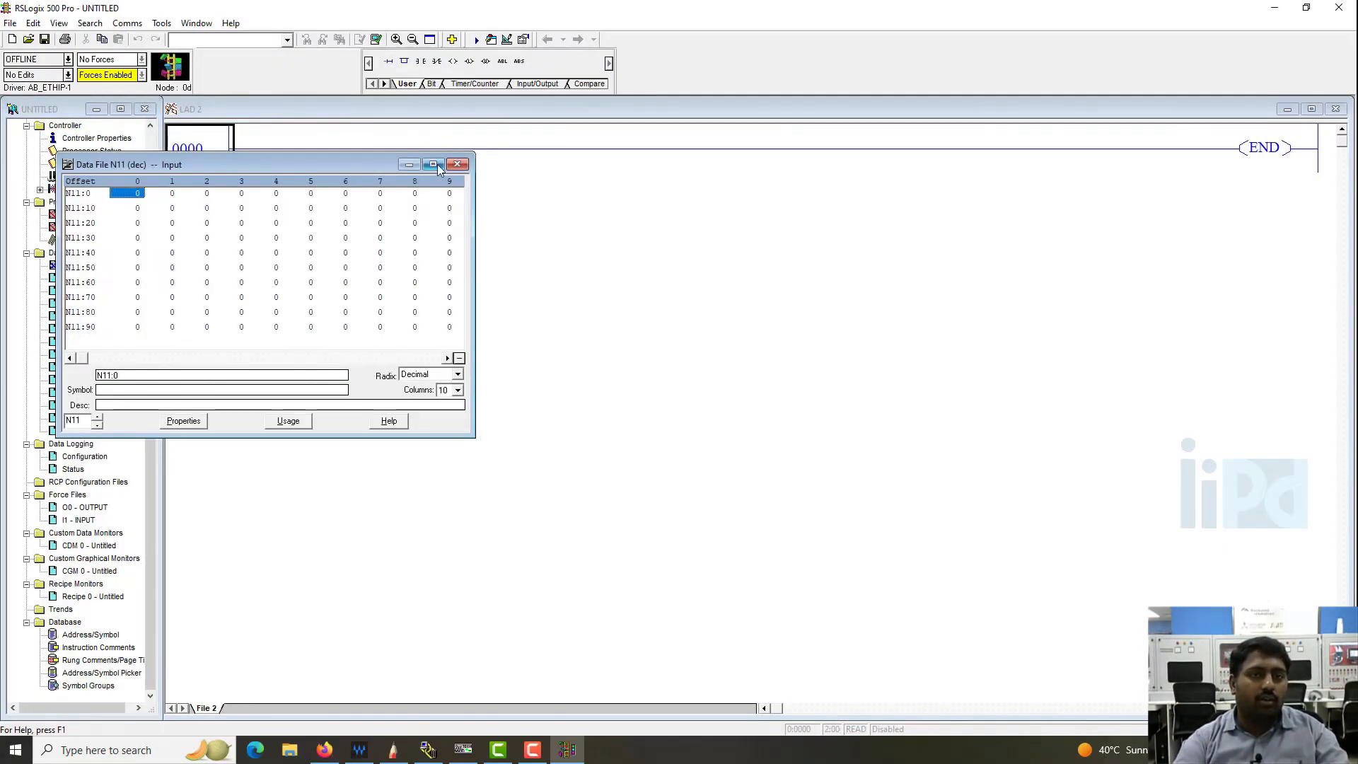
{"action": "left_click", "coordinate": [455, 165]}
- Inspect the register layout of data file N12 Holding and close it
{"action": "double_click", "coordinate": [83, 432]}
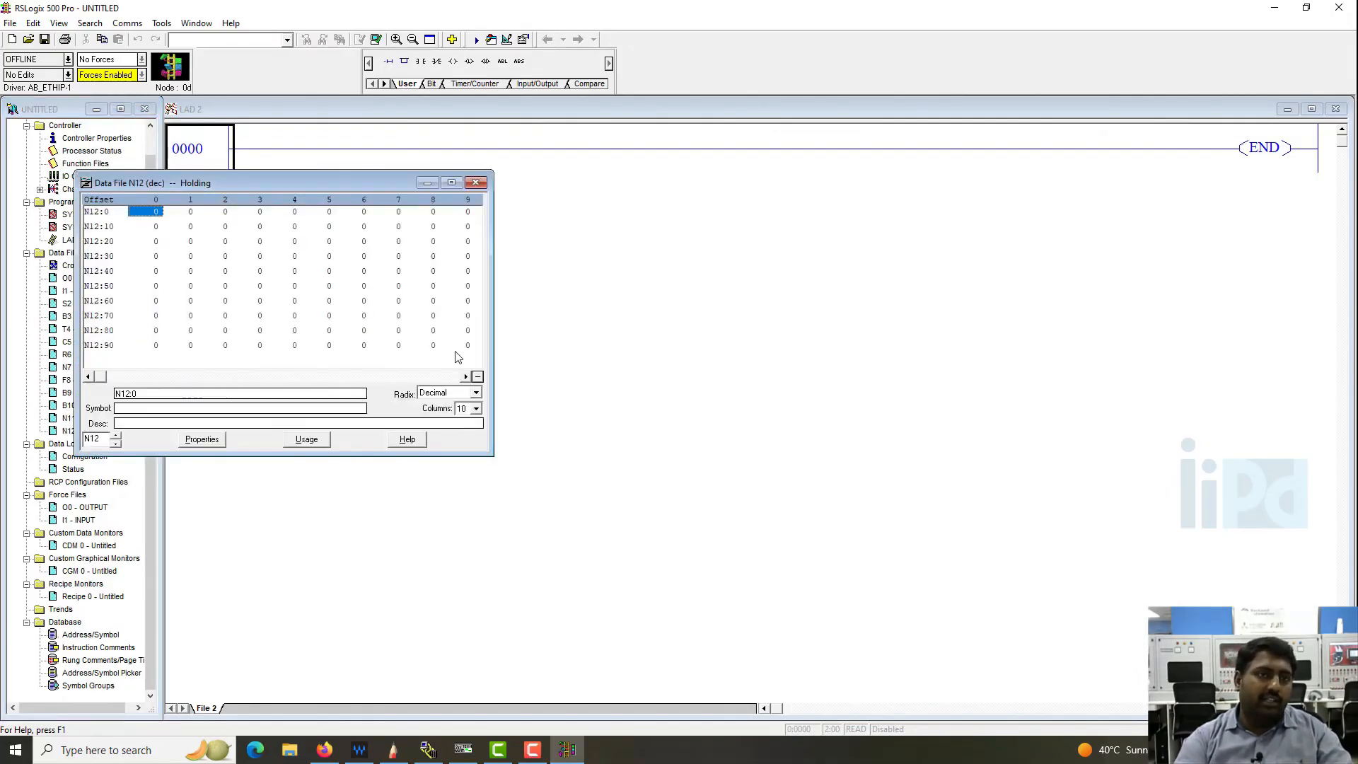
{"action": "mouse_move", "coordinate": [487, 457]}
{"action": "left_mouse_down"}
{"action": "mouse_move", "coordinate": [562, 486]}
{"action": "mouse_move", "coordinate": [500, 477]}
{"action": "mouse_move", "coordinate": [502, 466]}
{"action": "left_mouse_up"}
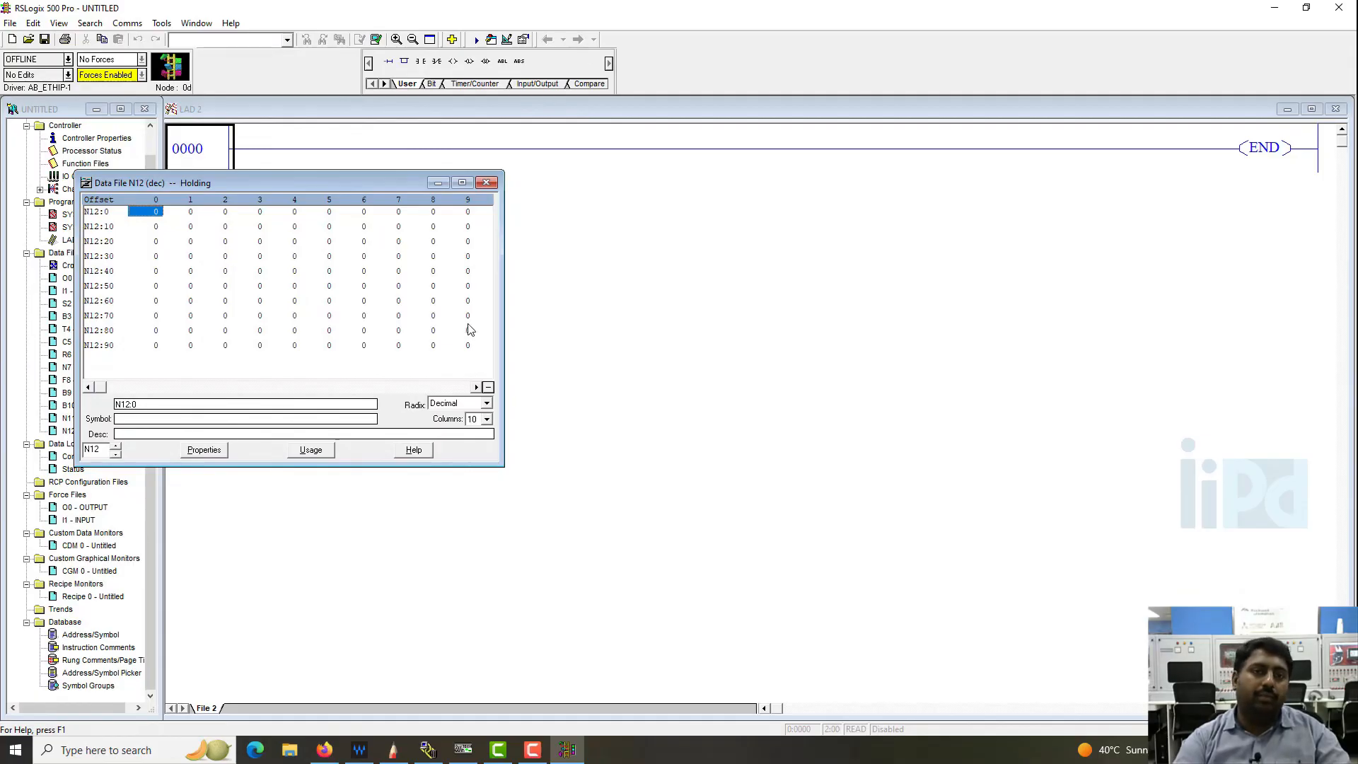
{"action": "left_click", "coordinate": [487, 183]}
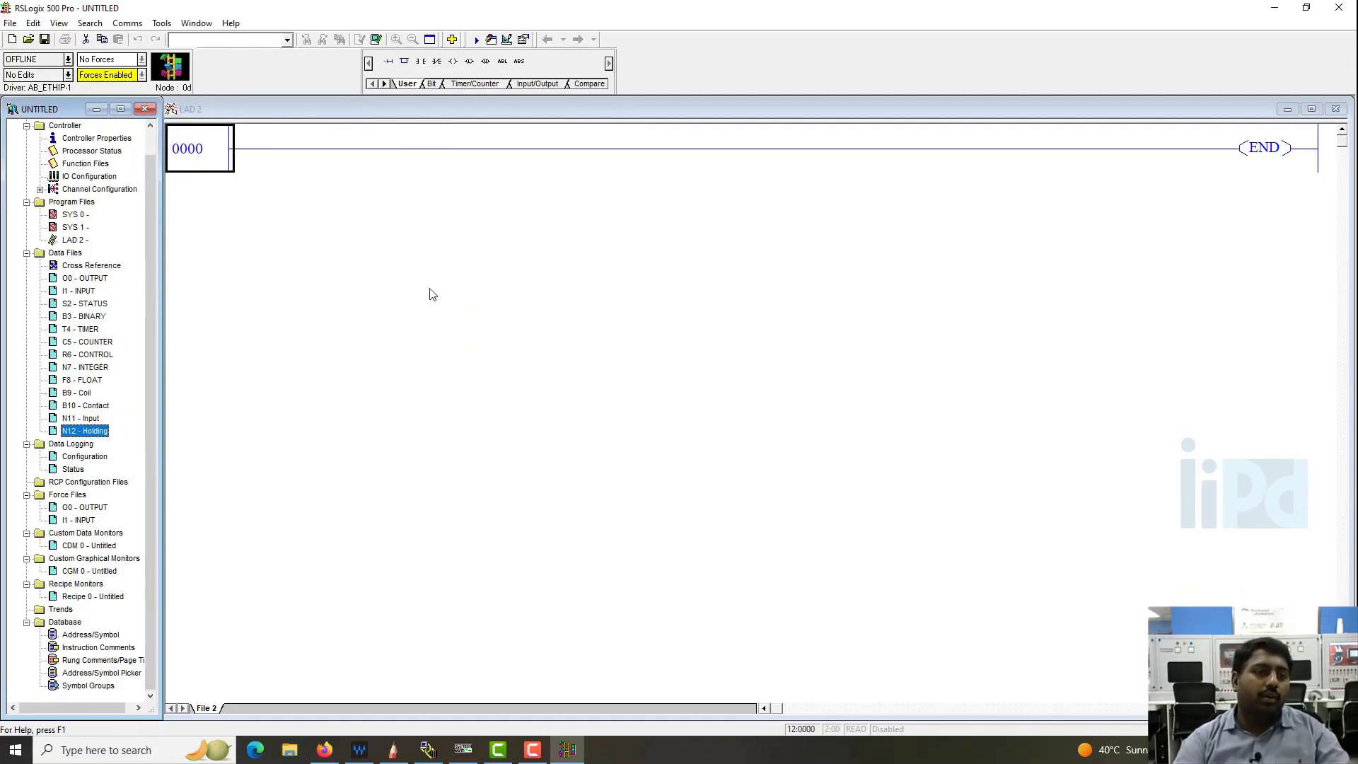
{"action": "double_click", "coordinate": [83, 432]}
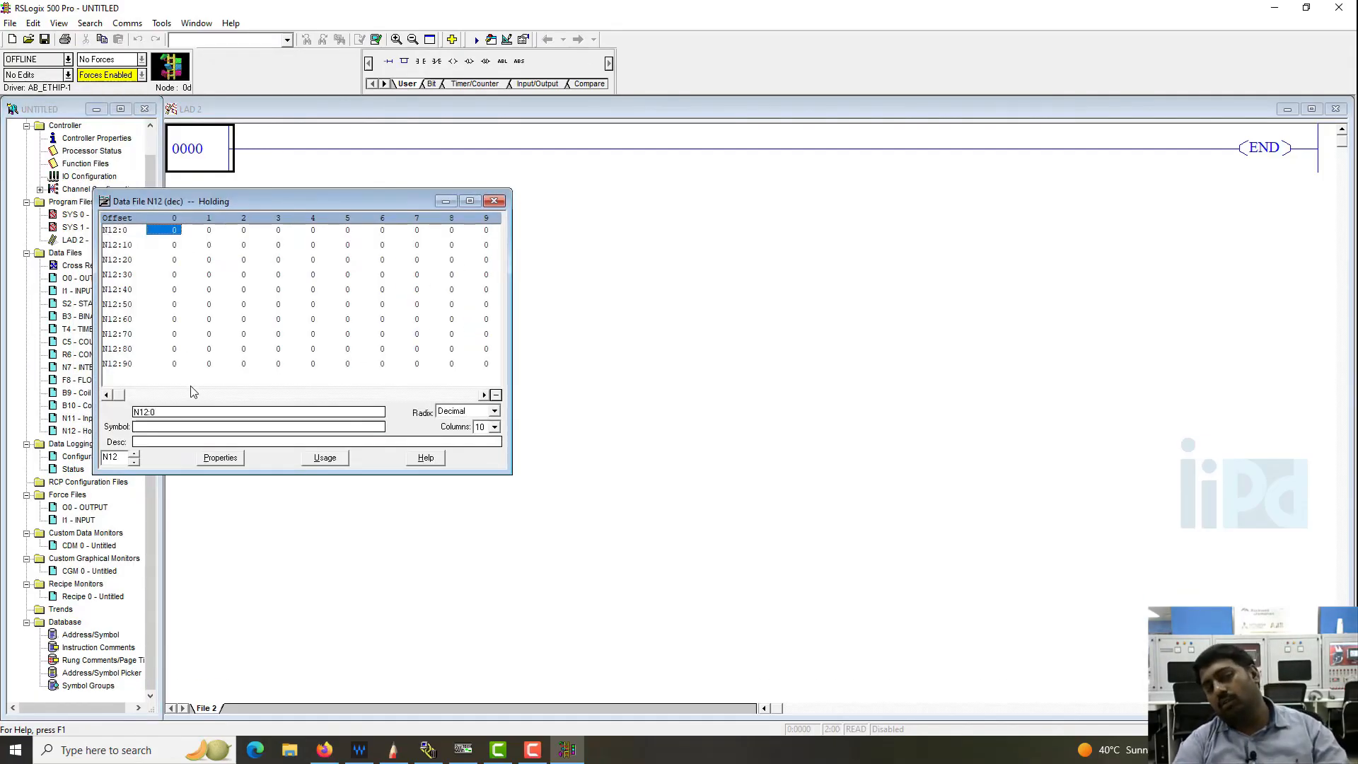
{"action": "left_click_drag", "start_coordinate": [340, 201], "coordinate": [705, 211]}
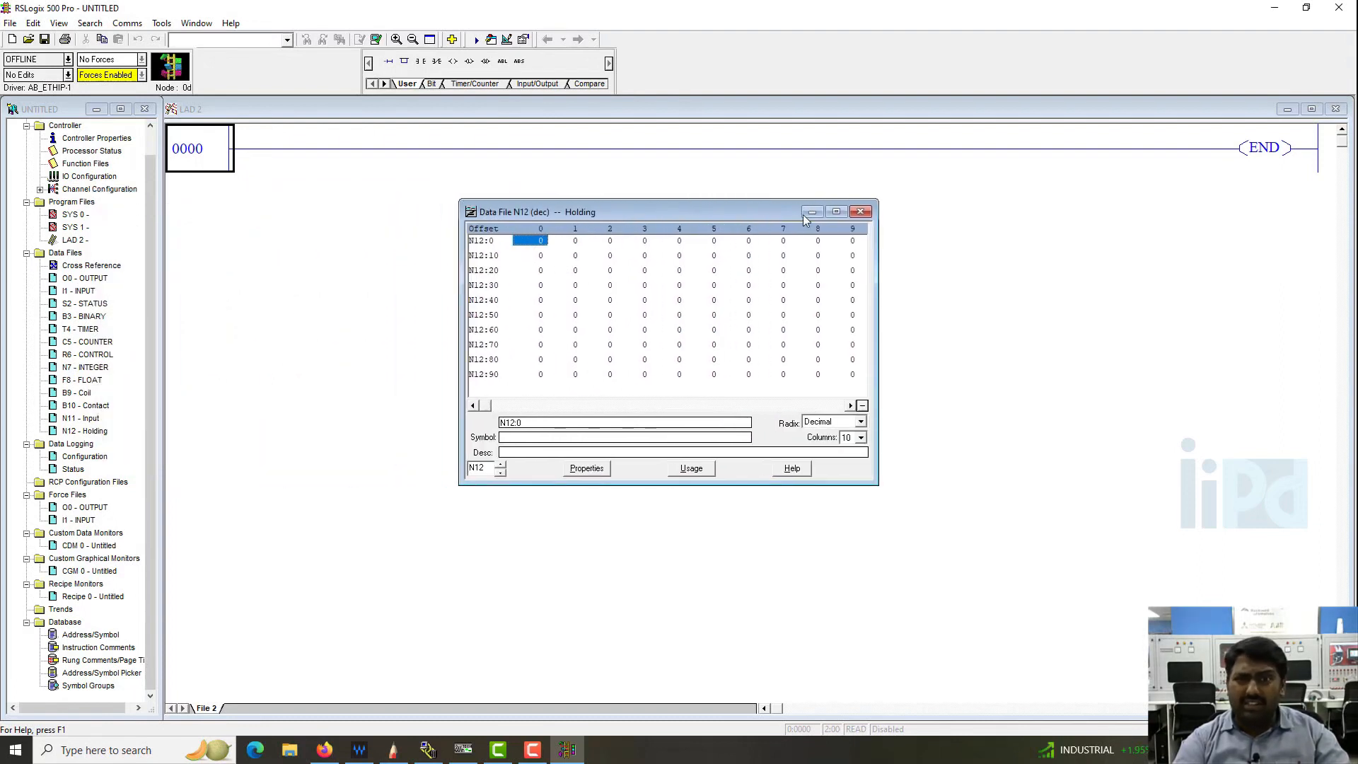
{"action": "left_click", "coordinate": [860, 210]}
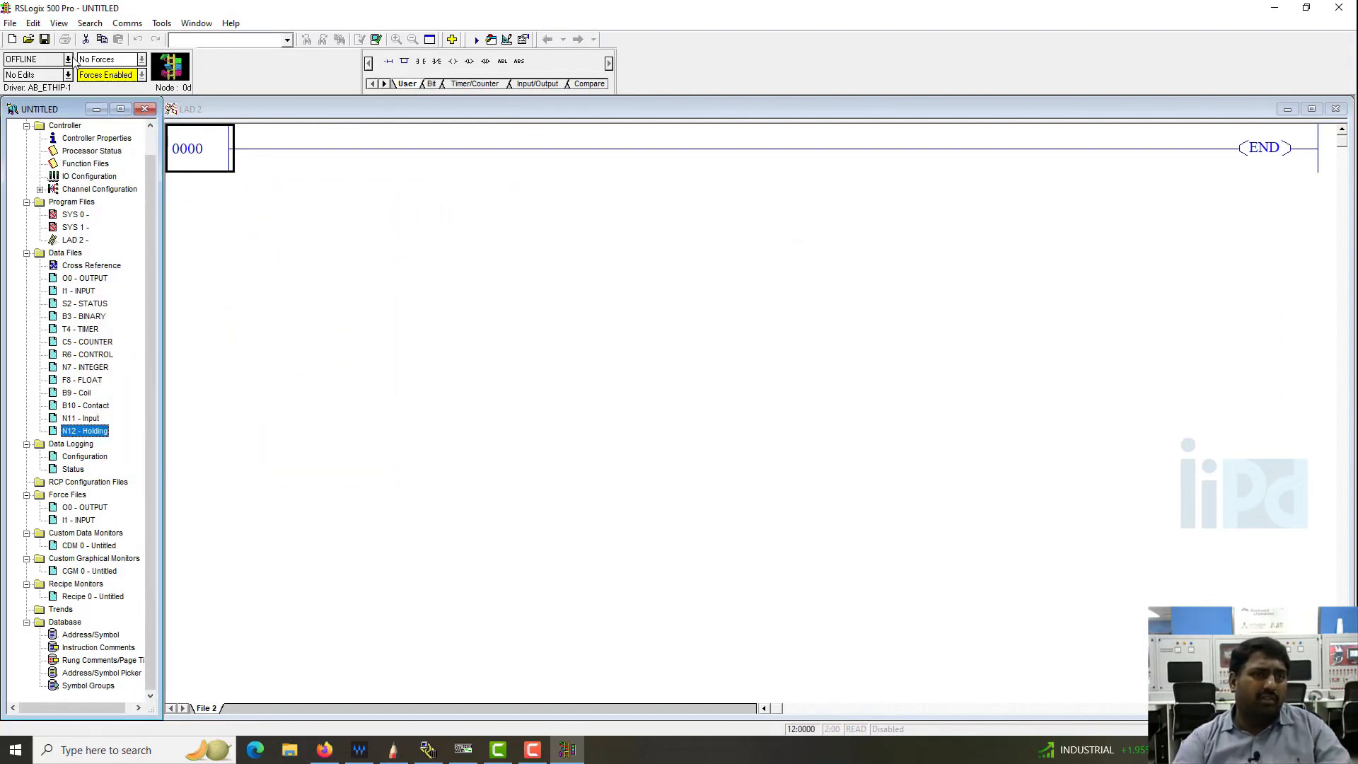
- Start downloading the program and save the project as UNTITLED in the DELL user folder, replacing the existing file
{"action": "left_click", "coordinate": [67, 59]}
{"action": "left_click", "coordinate": [85, 99]}
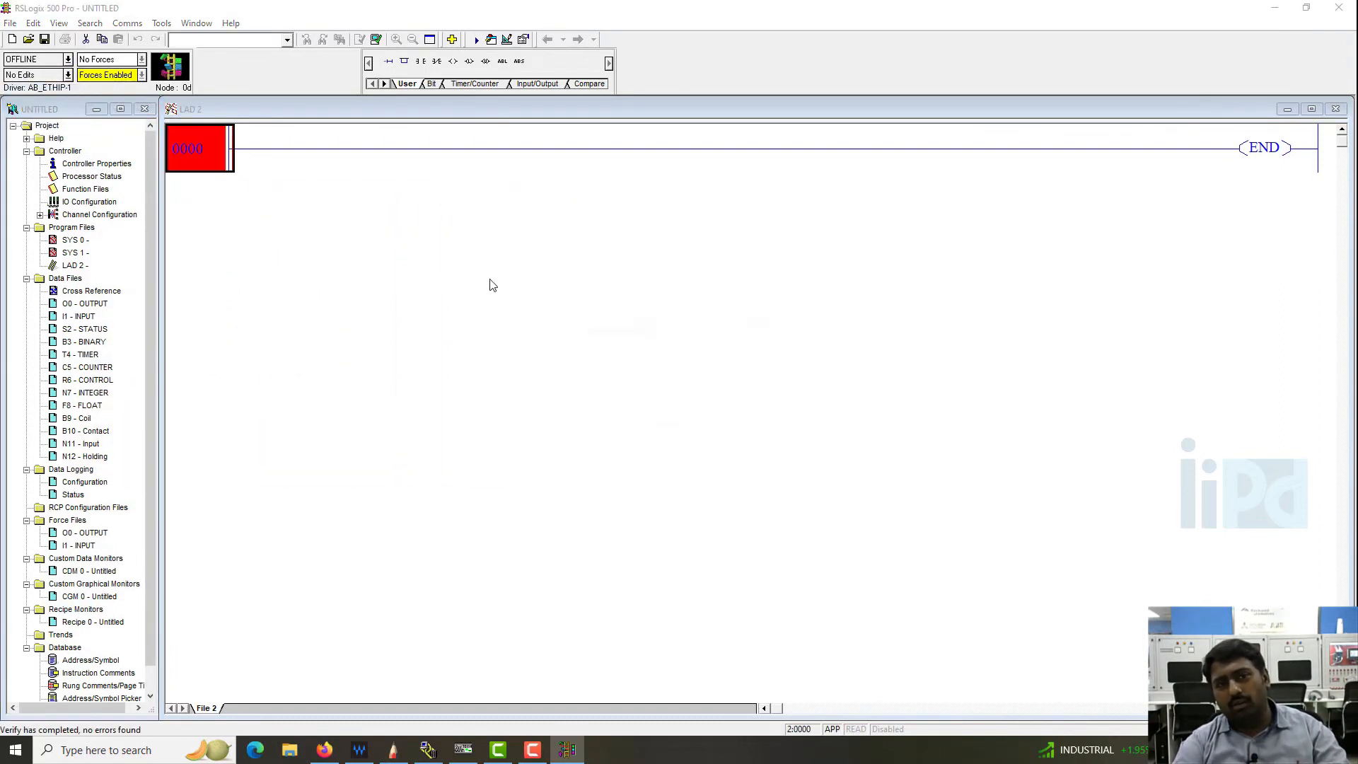
{"action": "left_click", "coordinate": [775, 347]}
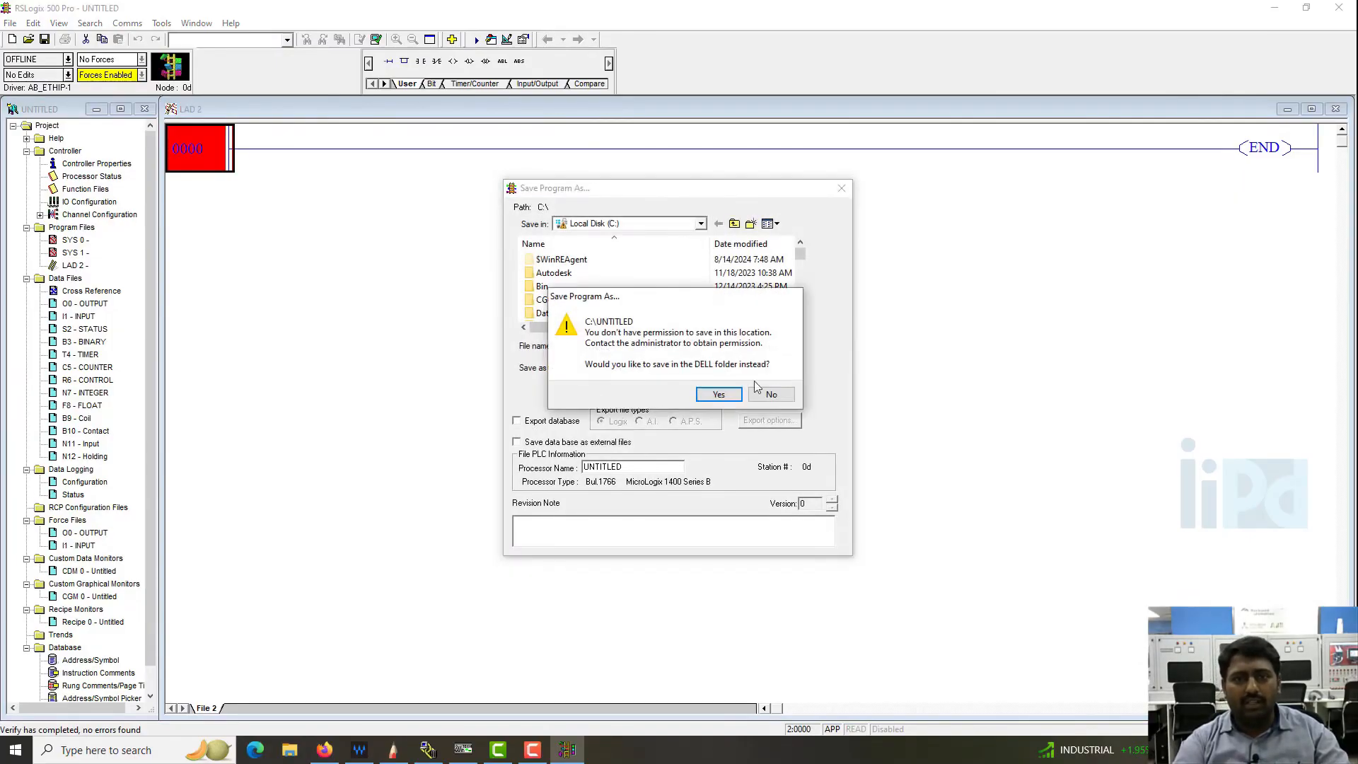
{"action": "left_click", "coordinate": [723, 392]}
{"action": "left_click", "coordinate": [775, 348]}
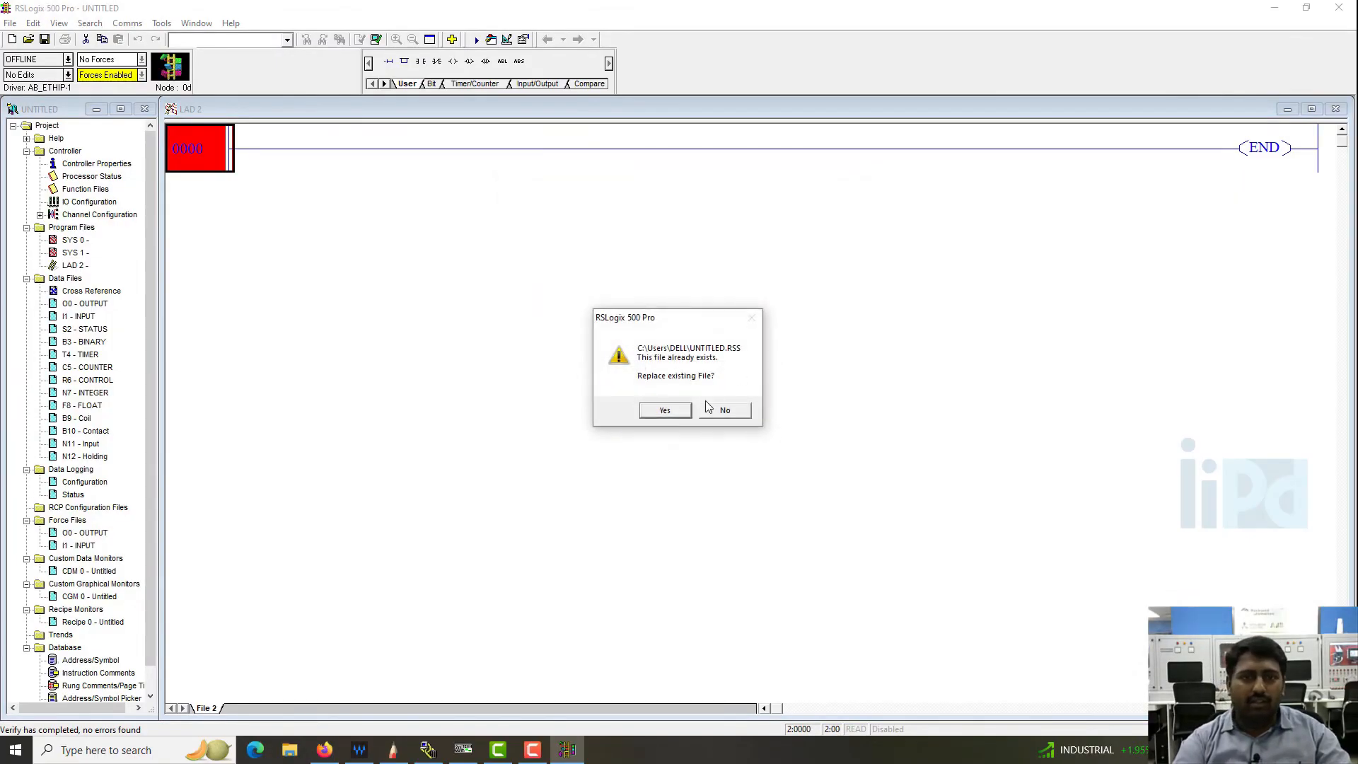
{"action": "left_click", "coordinate": [672, 408]}
- Proceed with the program download to the MicroLogix 1400 Series B and go online with the controller
{"action": "left_click", "coordinate": [707, 423]}
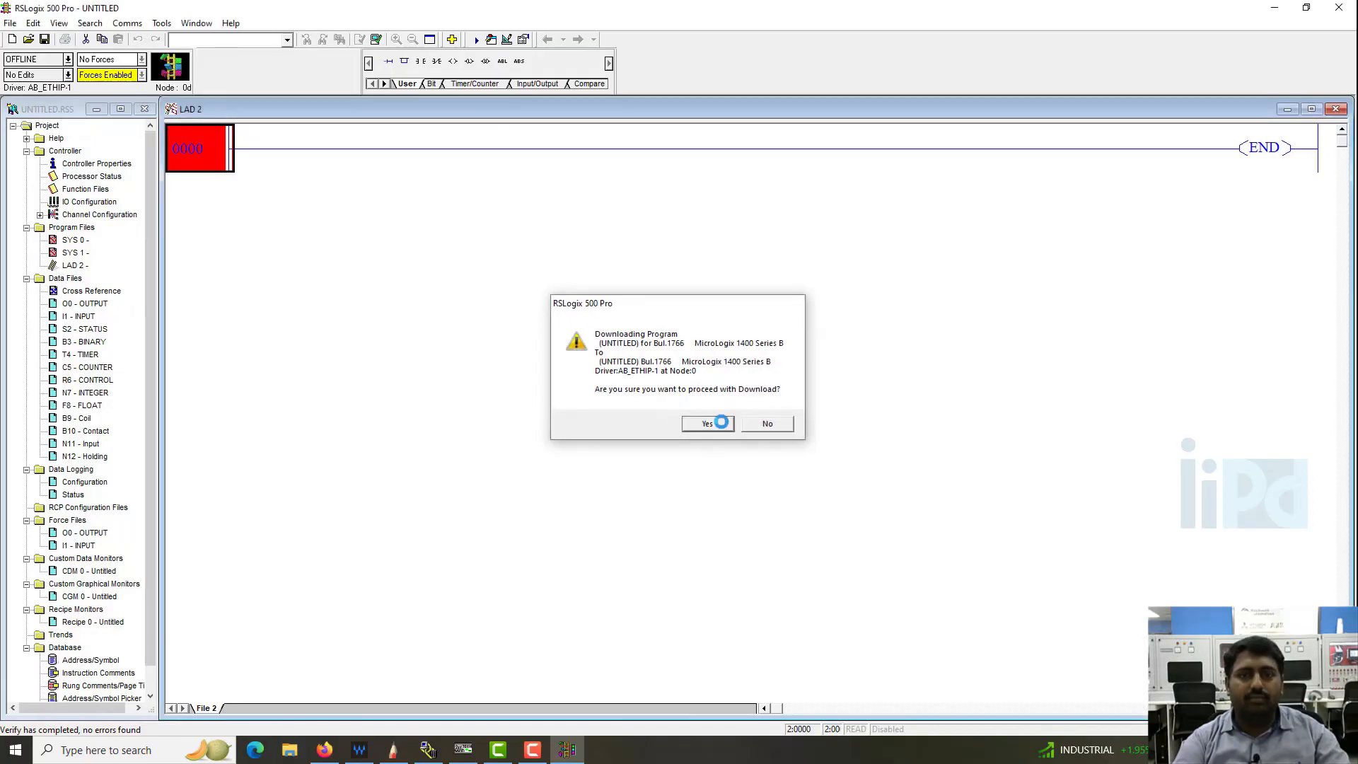
{"action": "left_click", "coordinate": [727, 406]}
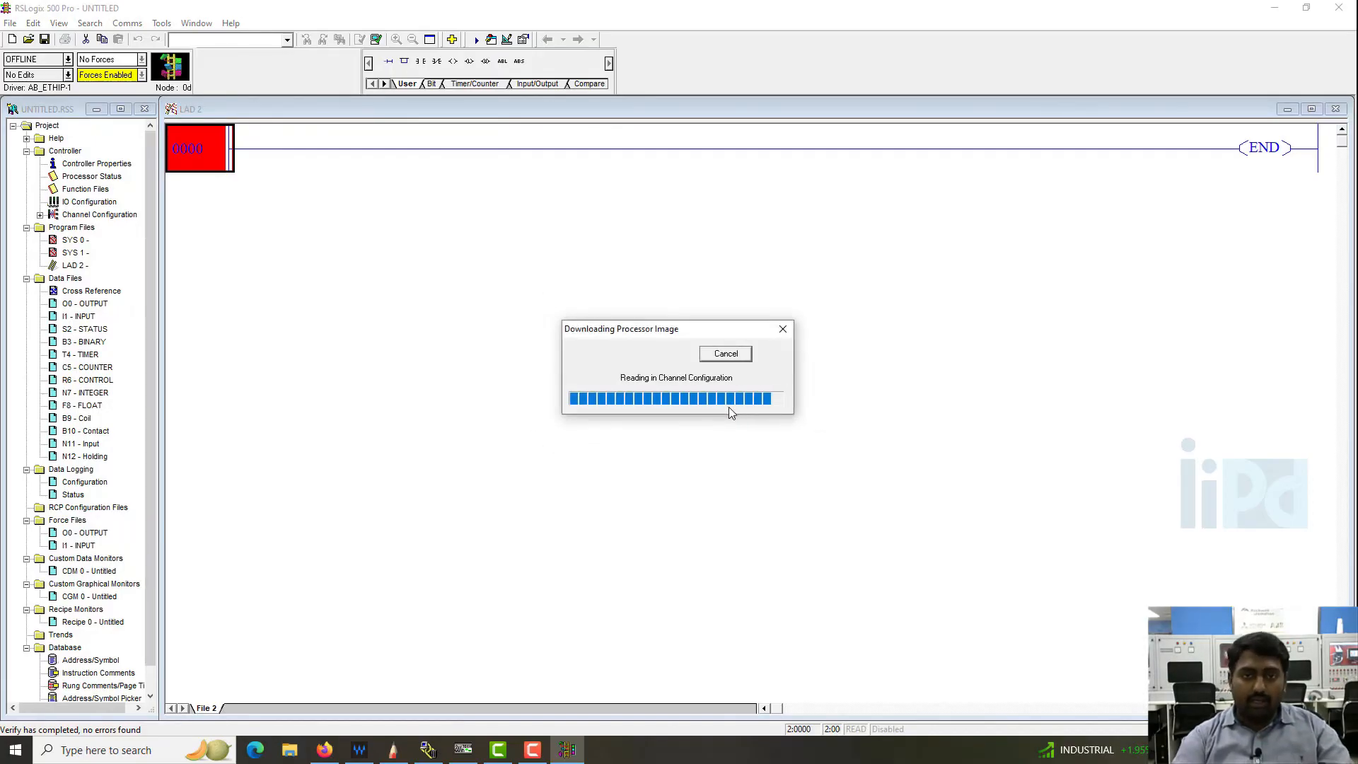
{"action": "left_click", "coordinate": [661, 402]}
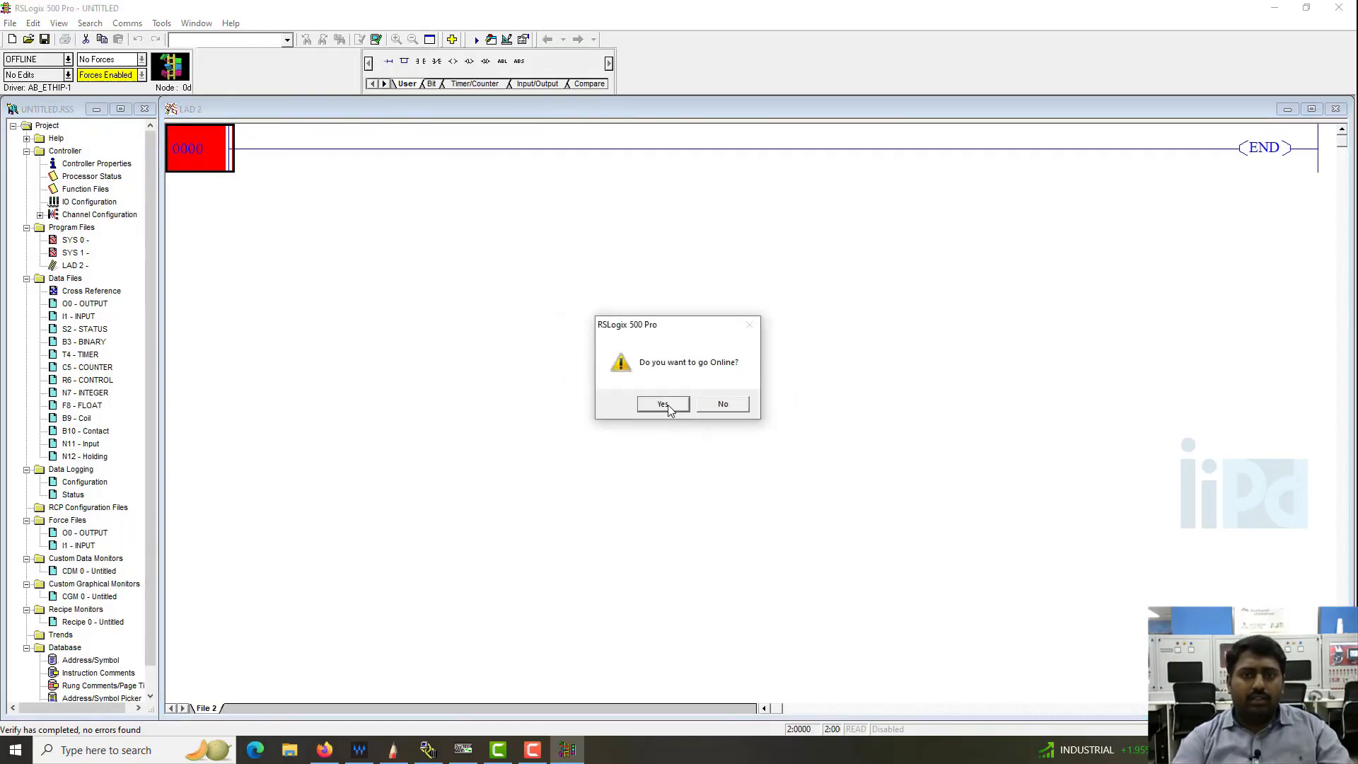
{"action": "left_click", "coordinate": [664, 403]}
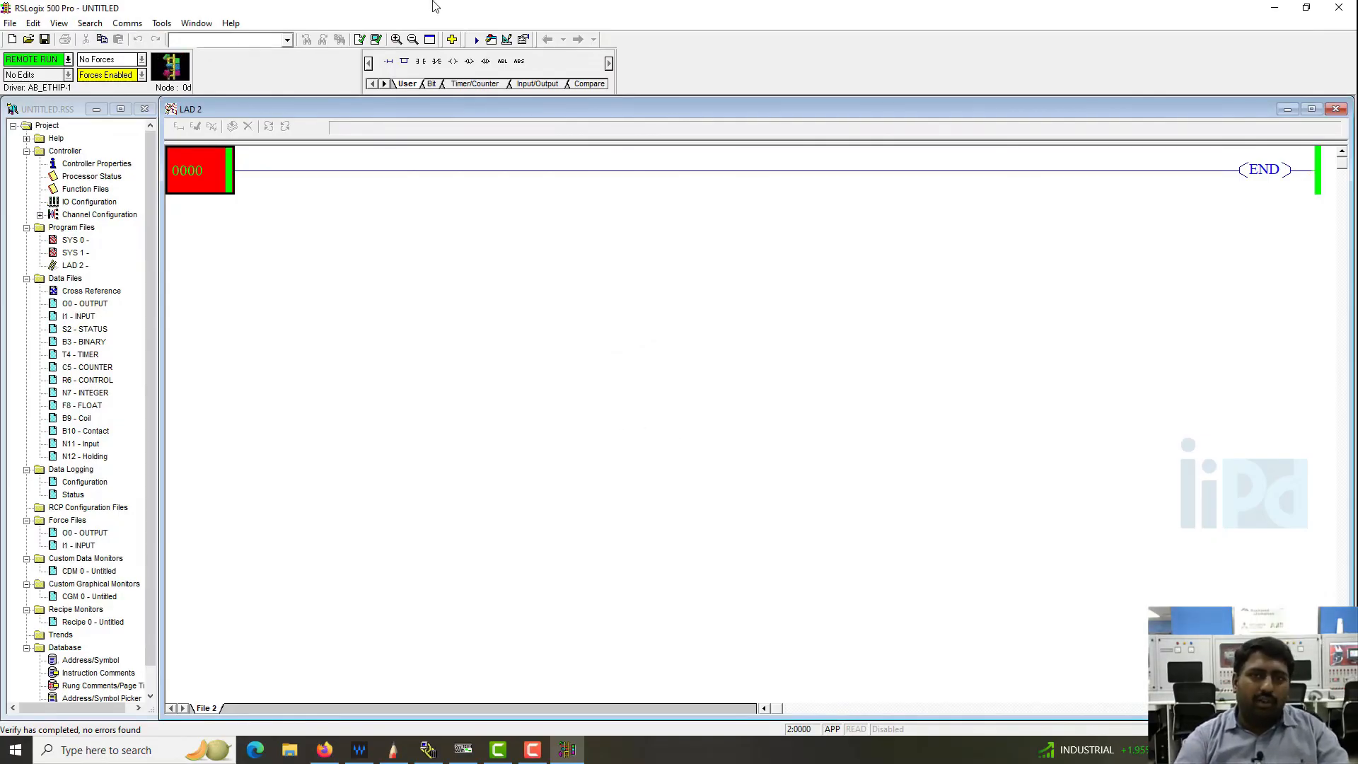
{"action": "left_click", "coordinate": [695, 523]}
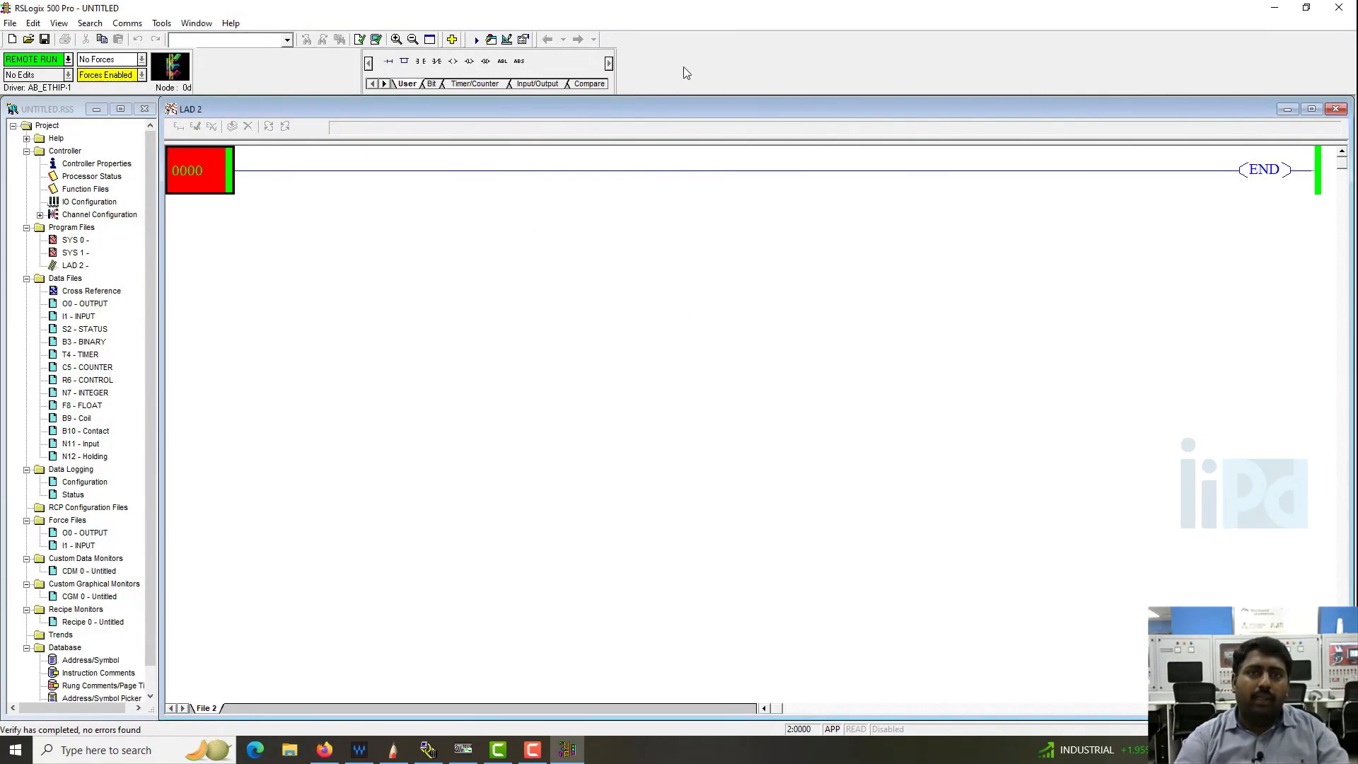
- Switch to ModScan64 and arrange it side by side with RSLogix 500
{"action": "key", "text": "super+Left"}
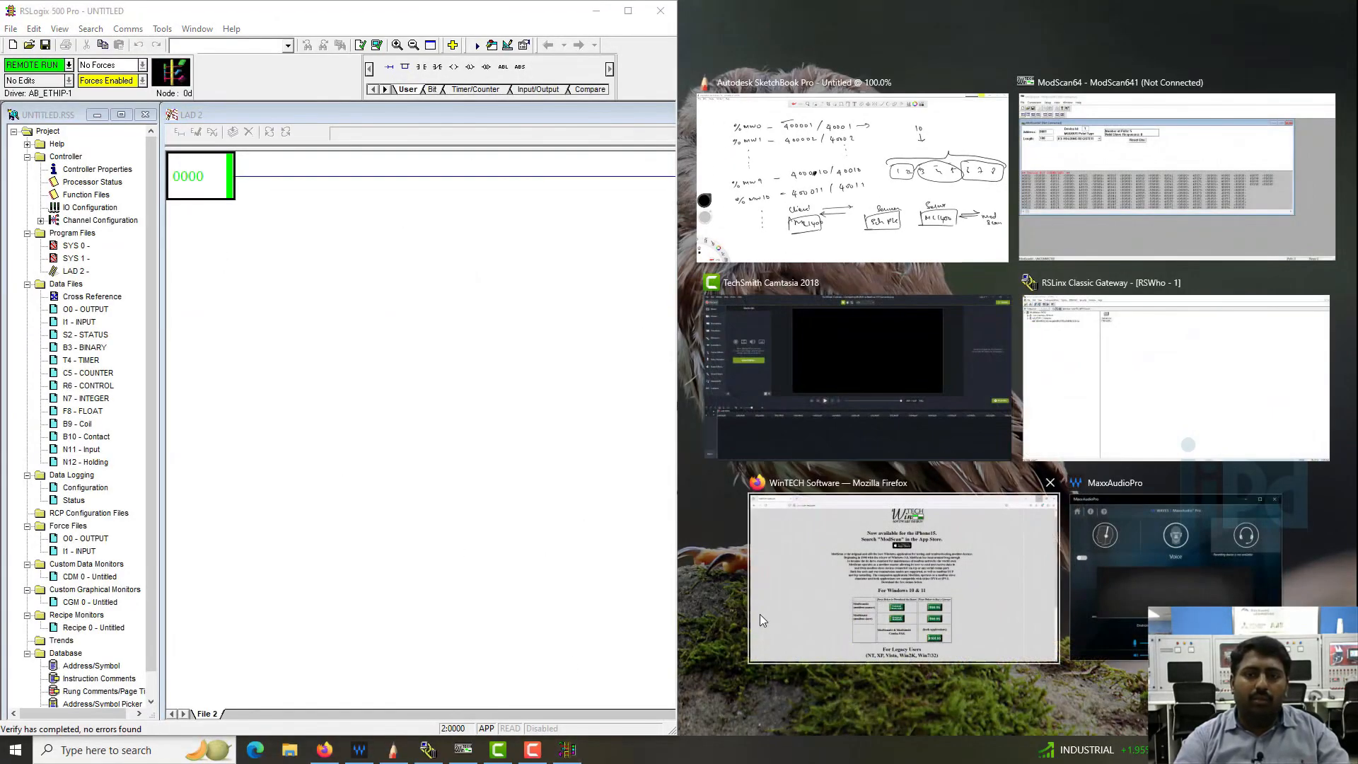
{"action": "left_click", "coordinate": [788, 690]}
{"action": "left_click", "coordinate": [464, 750]}
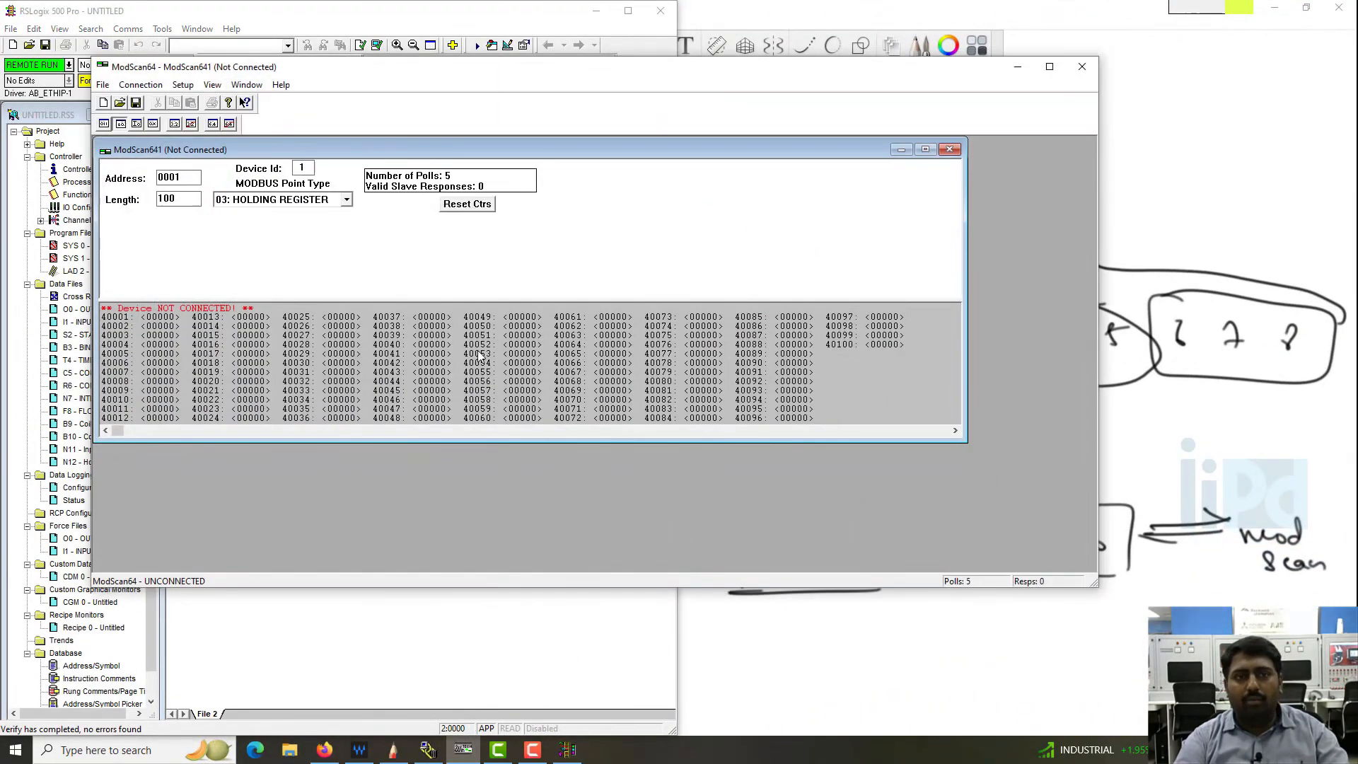
{"action": "key", "text": "super+Right"}
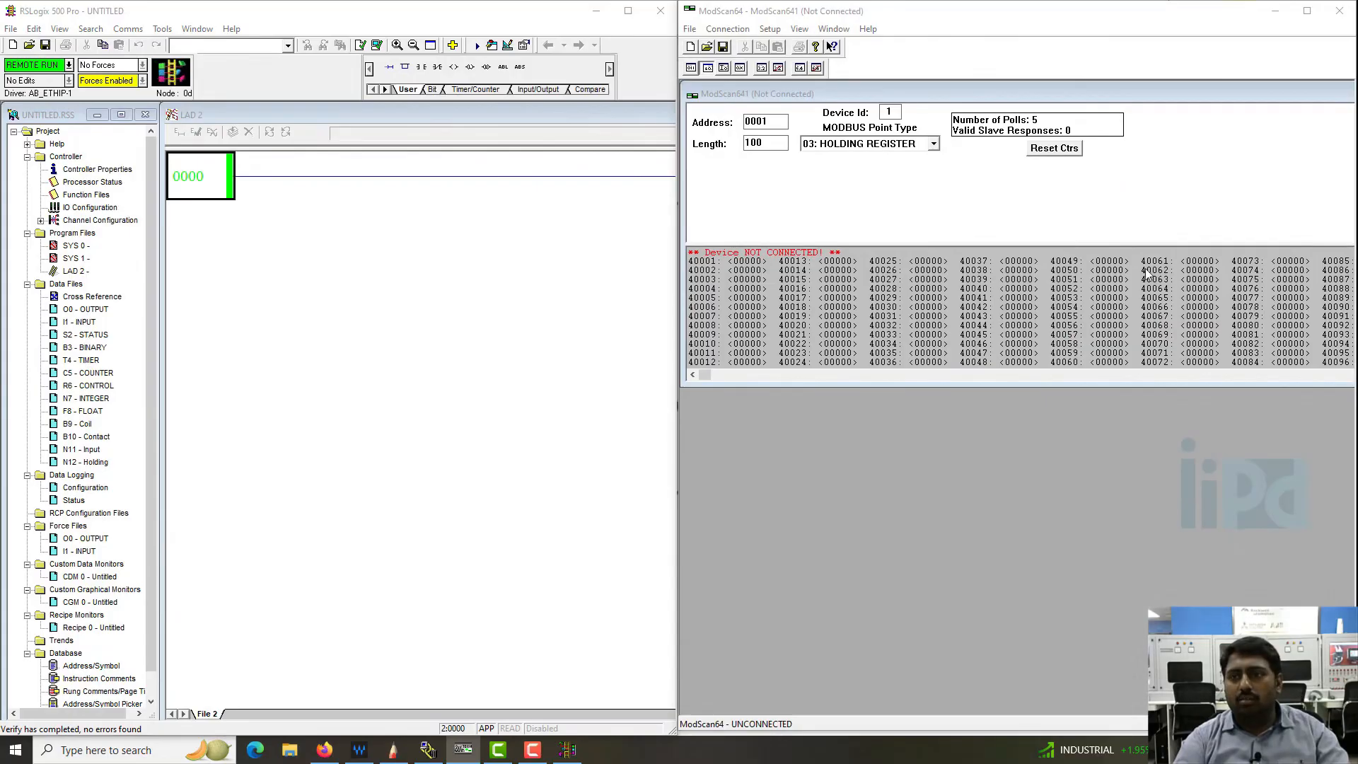
{"action": "left_click", "coordinate": [936, 10]}
- Connect ModScan64 to the remote modbusTCP server at 192.168.0.4 on service port 502
{"action": "left_click", "coordinate": [731, 29]}
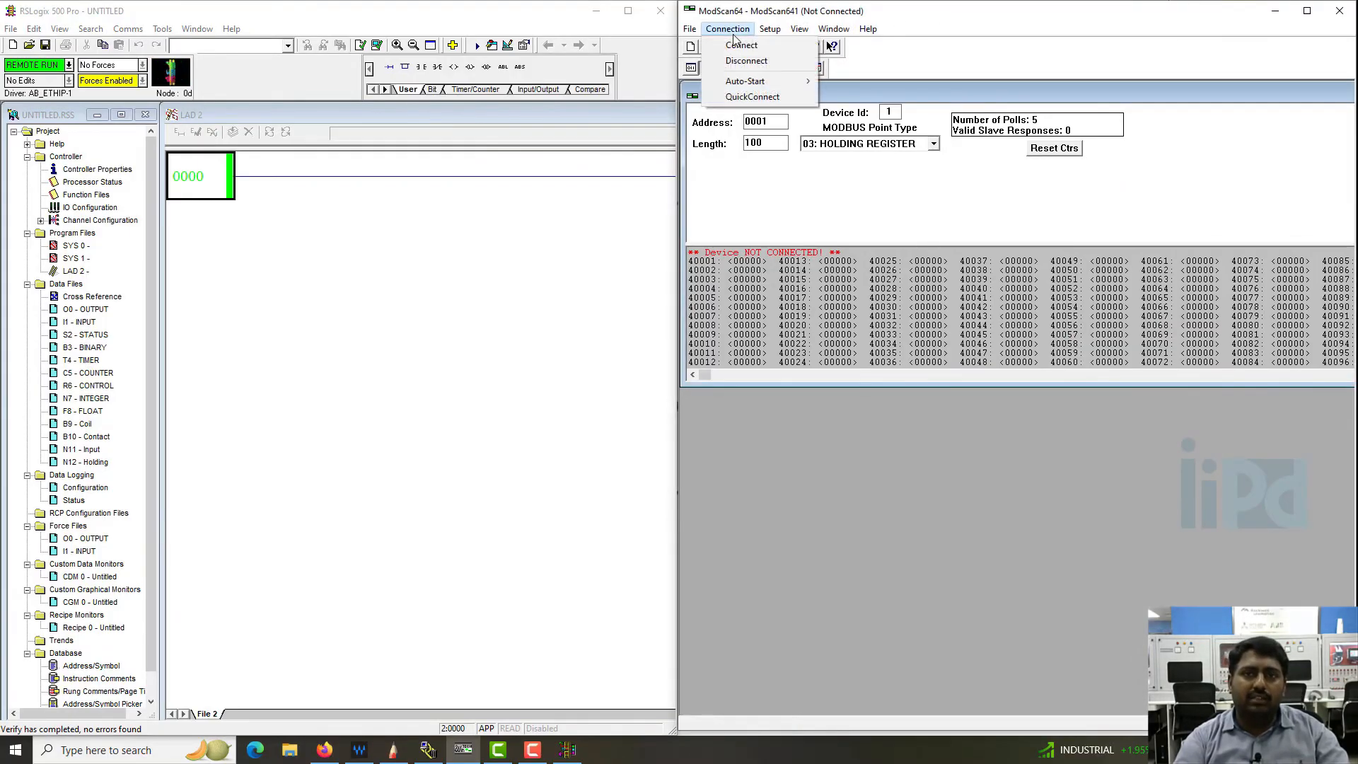
{"action": "mouse_move", "coordinate": [764, 32]}
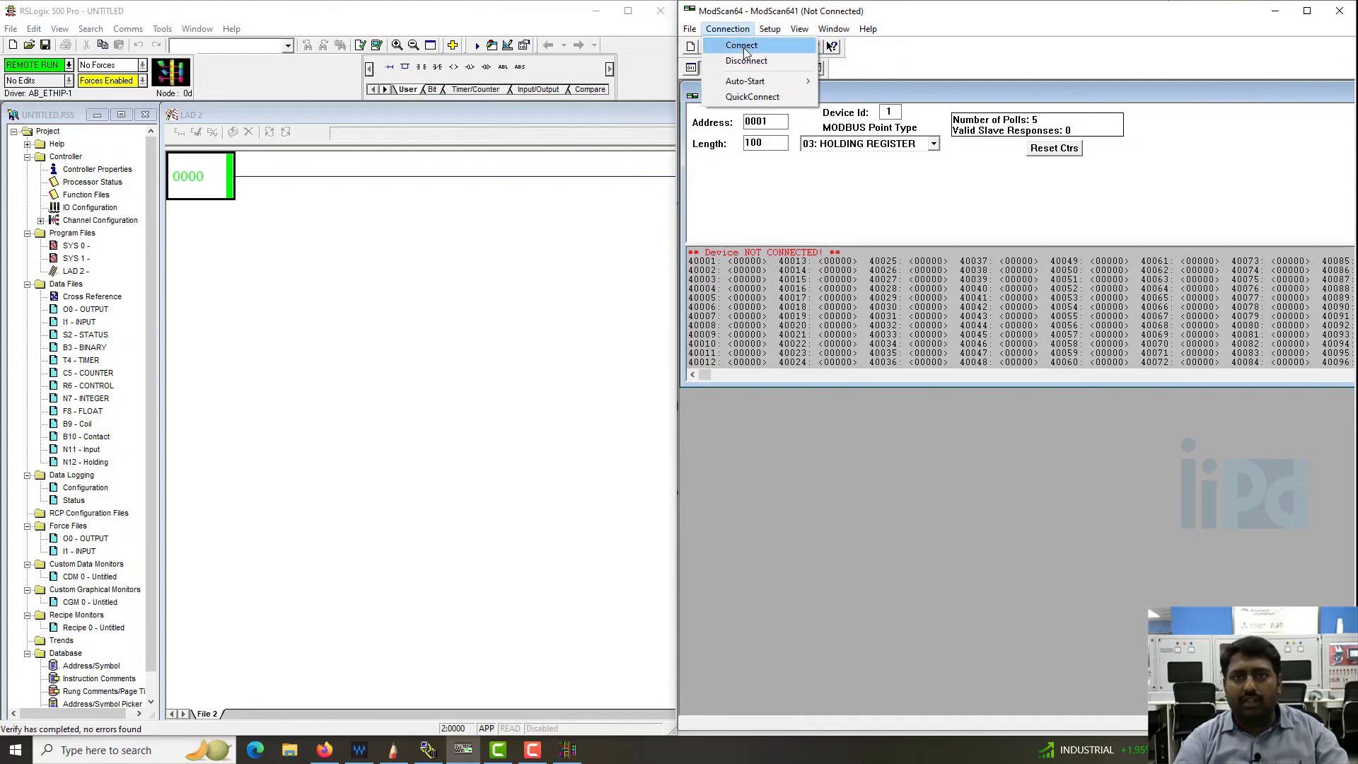
{"action": "left_click", "coordinate": [732, 45]}
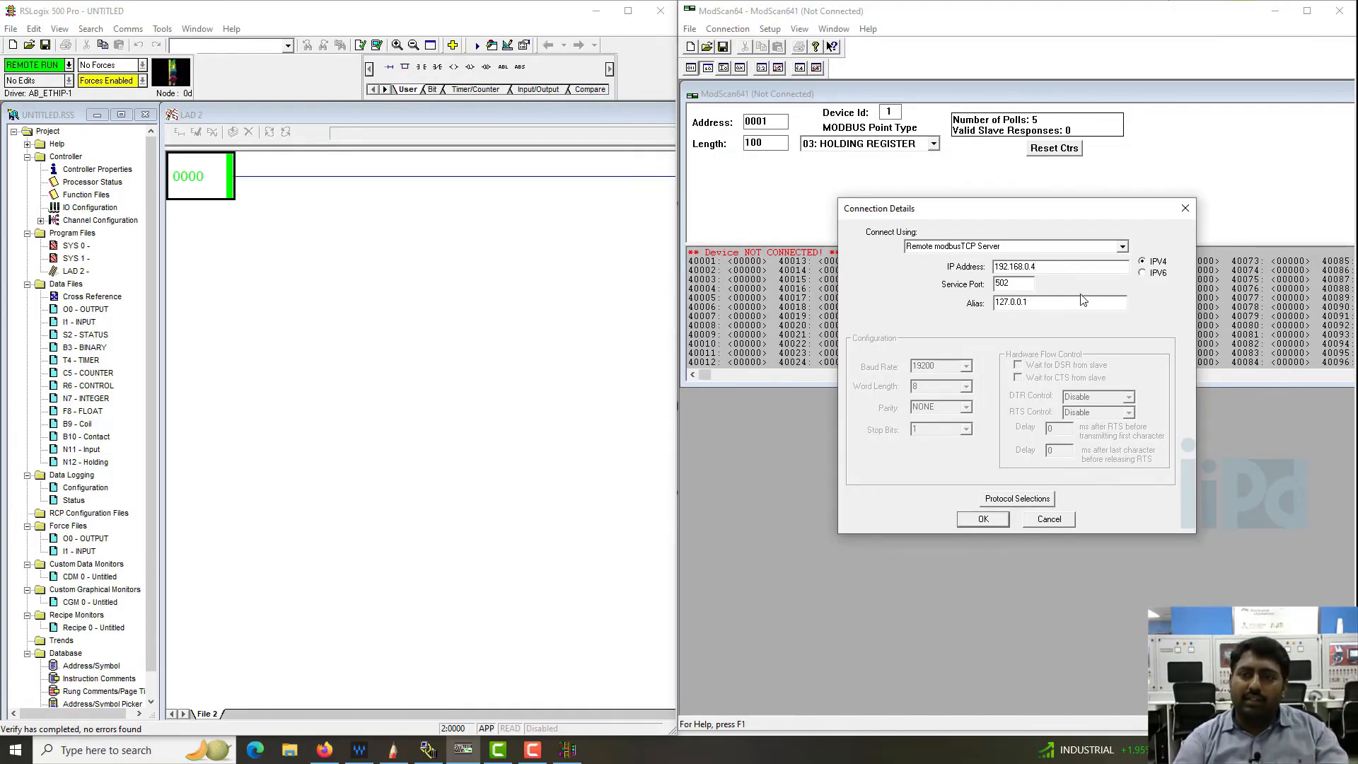
{"action": "left_click", "coordinate": [992, 520]}
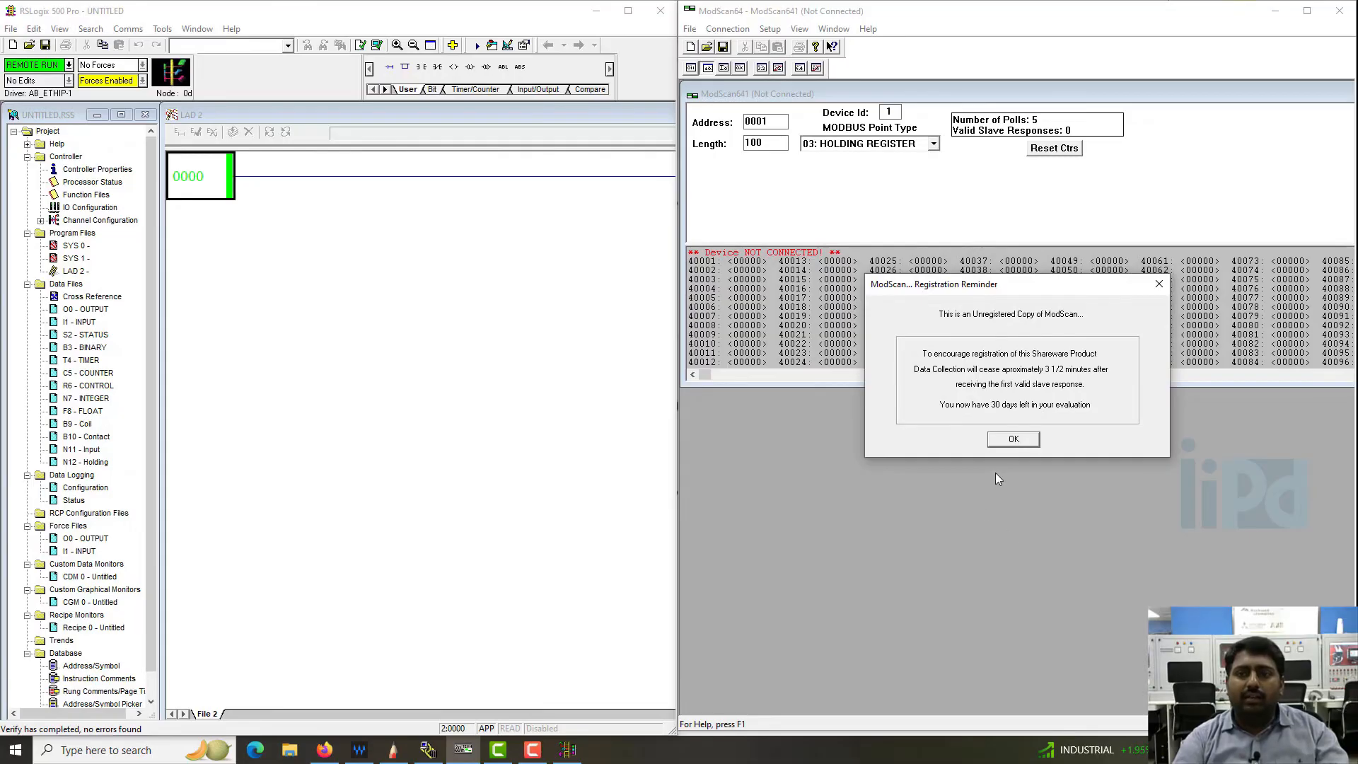
{"action": "left_click", "coordinate": [1014, 440]}
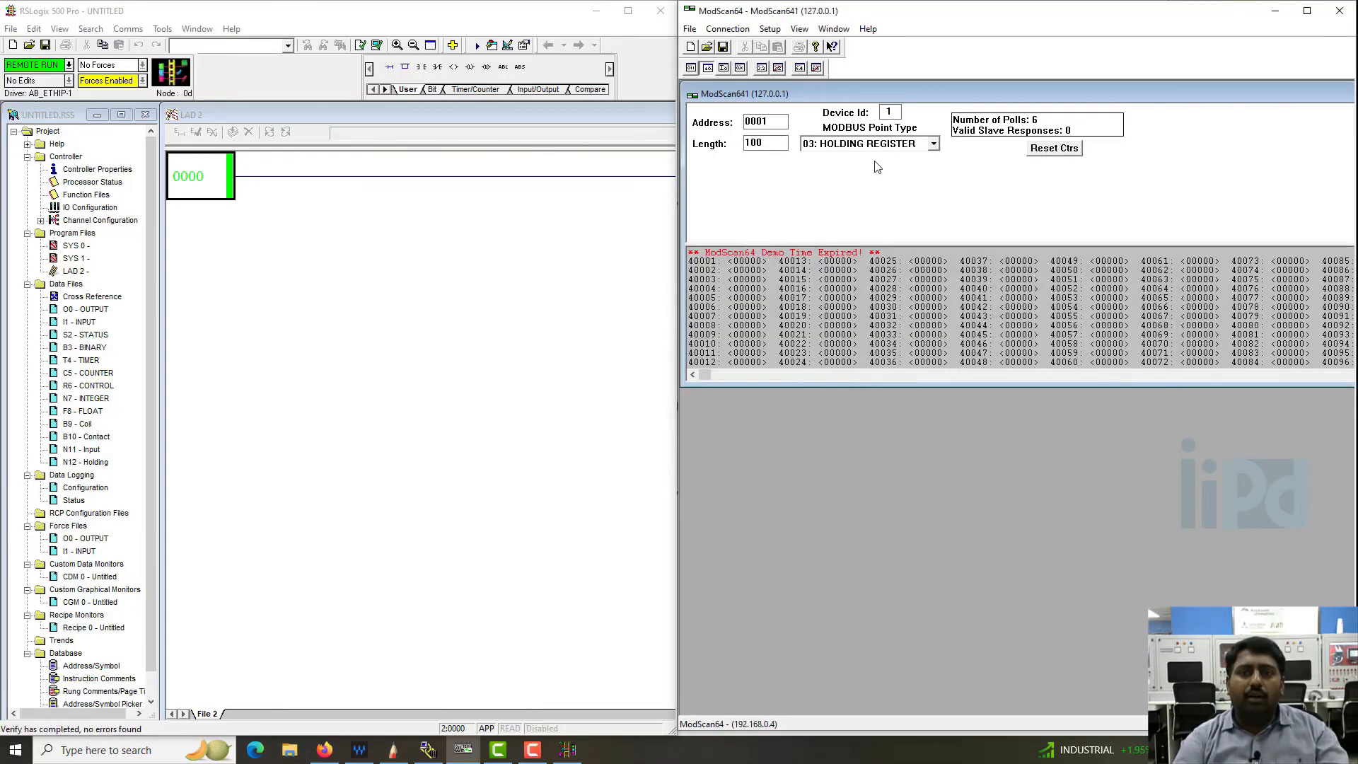
- View the polled points with the MODBUS point type set to 01: COIL STATUS and then 02: INPUT STATUS
{"action": "left_click", "coordinate": [935, 145]}
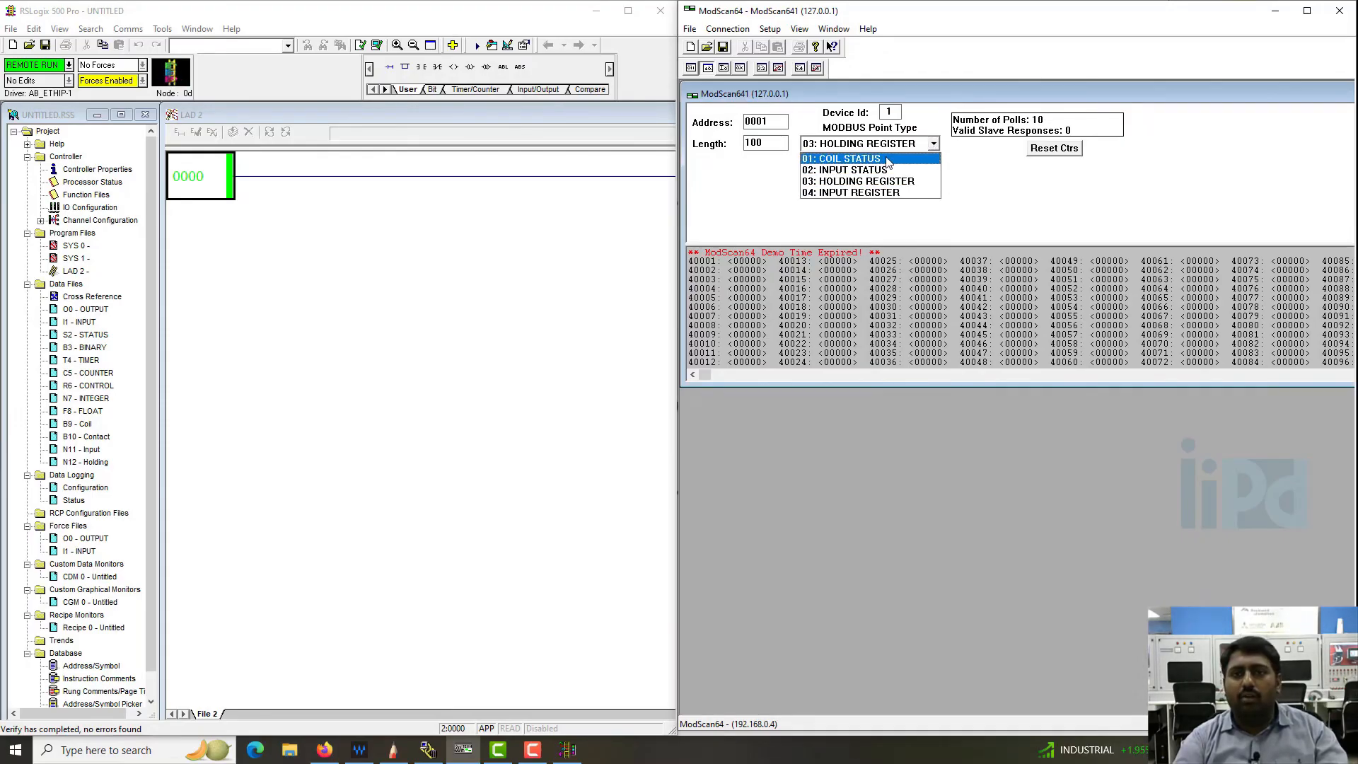
{"action": "left_click", "coordinate": [892, 159]}
{"action": "left_click", "coordinate": [933, 144]}
{"action": "left_click", "coordinate": [893, 170]}
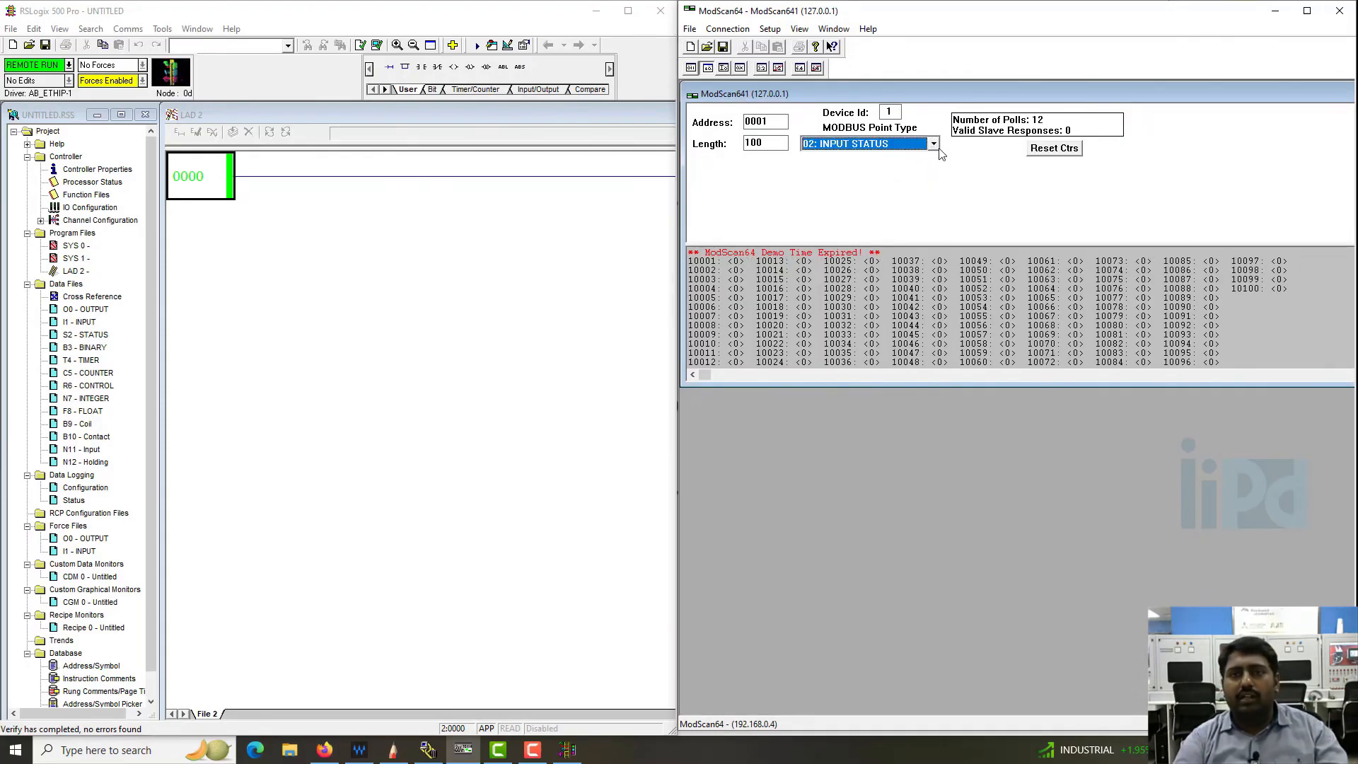
- View the polled points as 03: HOLDING REGISTER and 04: INPUT REGISTER, and return the MODBUS point type to 03: HOLDING REGISTER
{"action": "left_click", "coordinate": [933, 145]}
{"action": "left_click", "coordinate": [890, 181]}
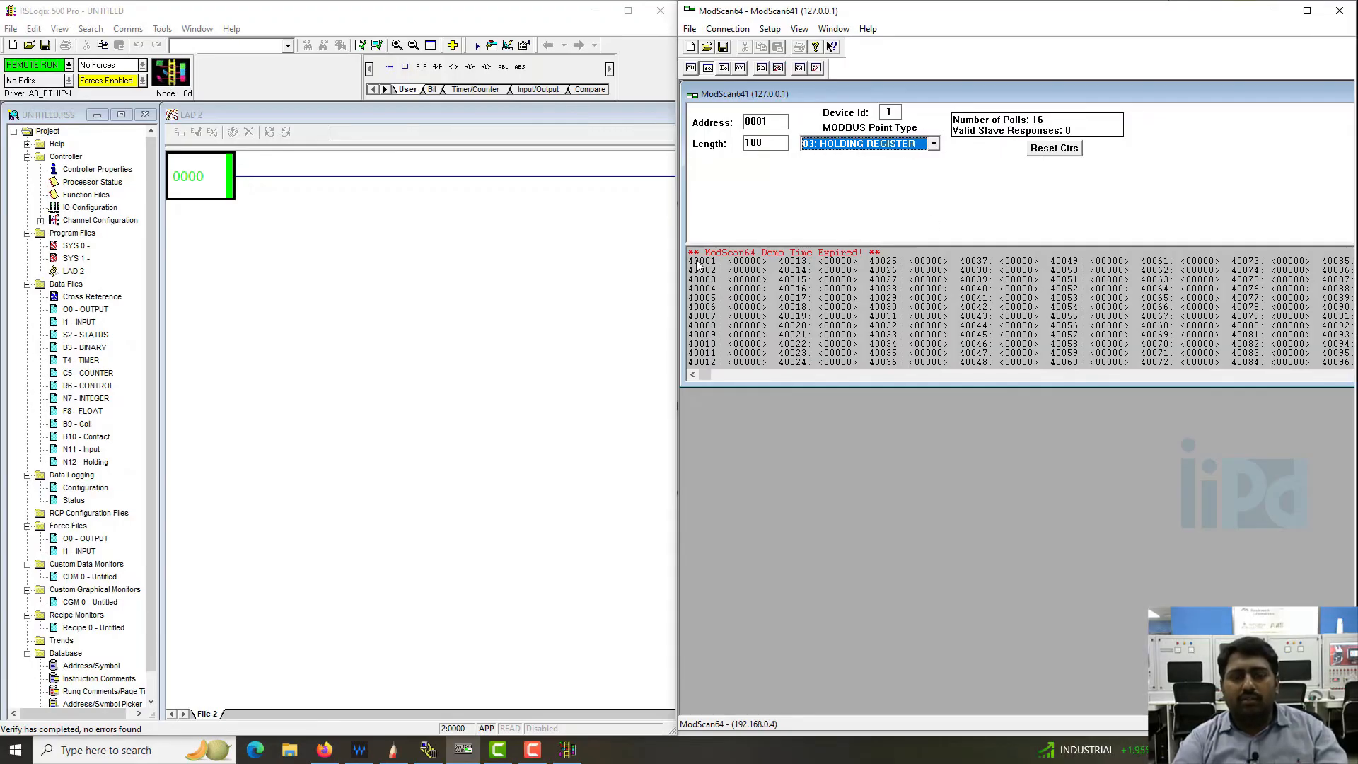
{"action": "left_click", "coordinate": [934, 145]}
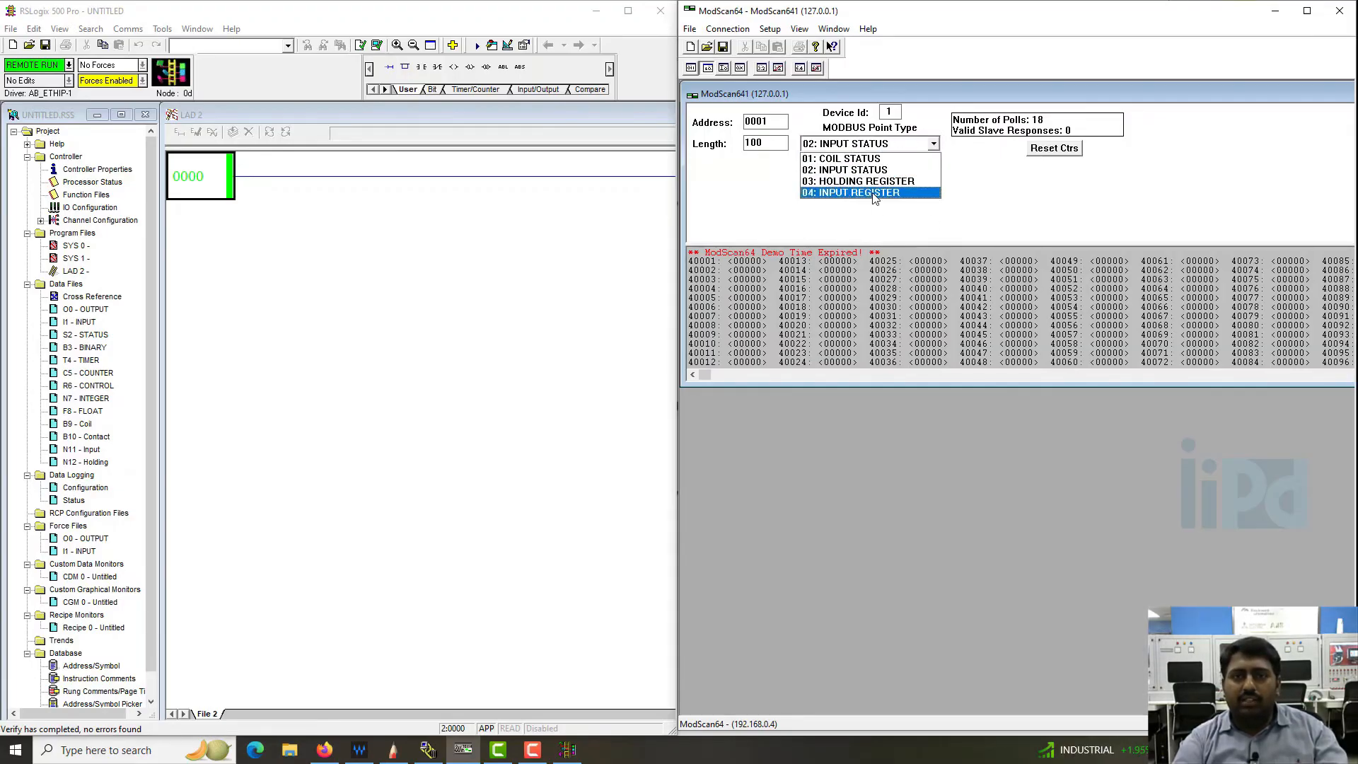
{"action": "left_click", "coordinate": [876, 194]}
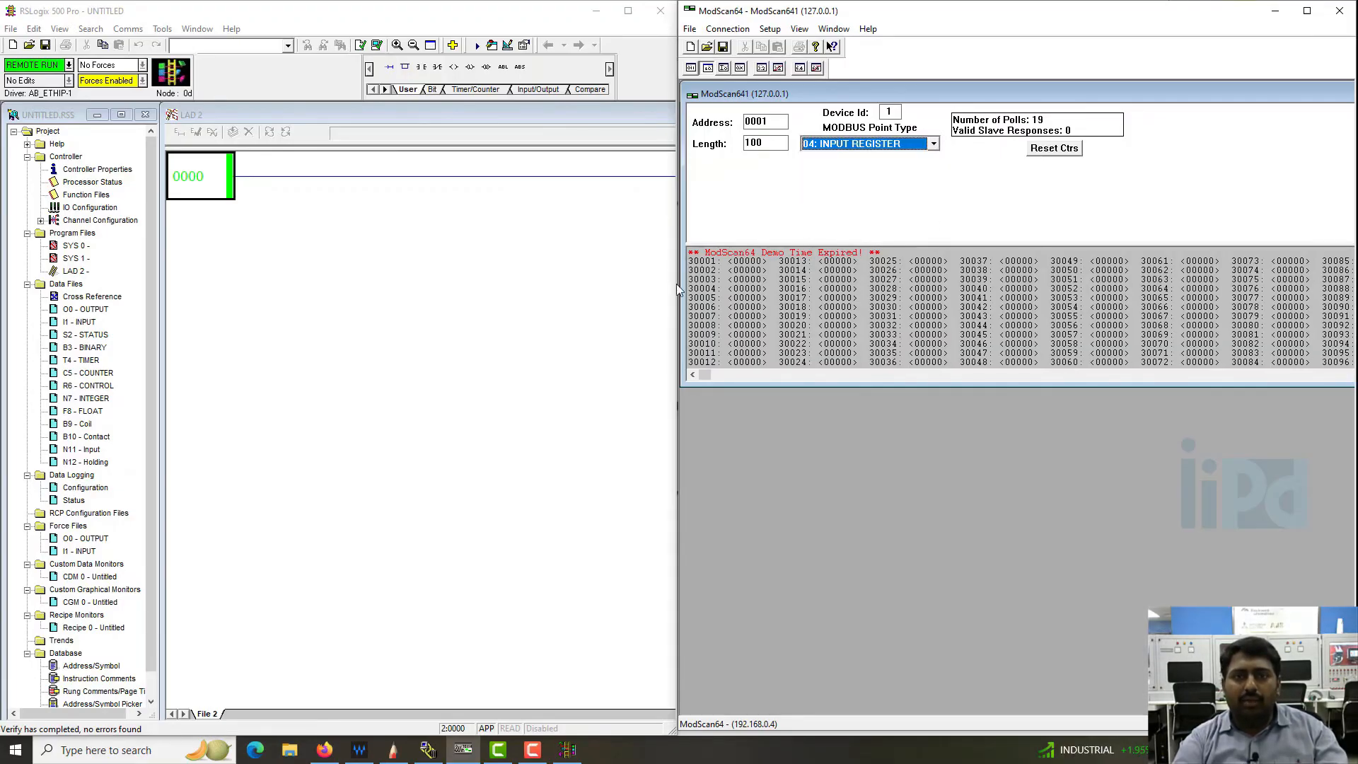
{"action": "left_click", "coordinate": [933, 144]}
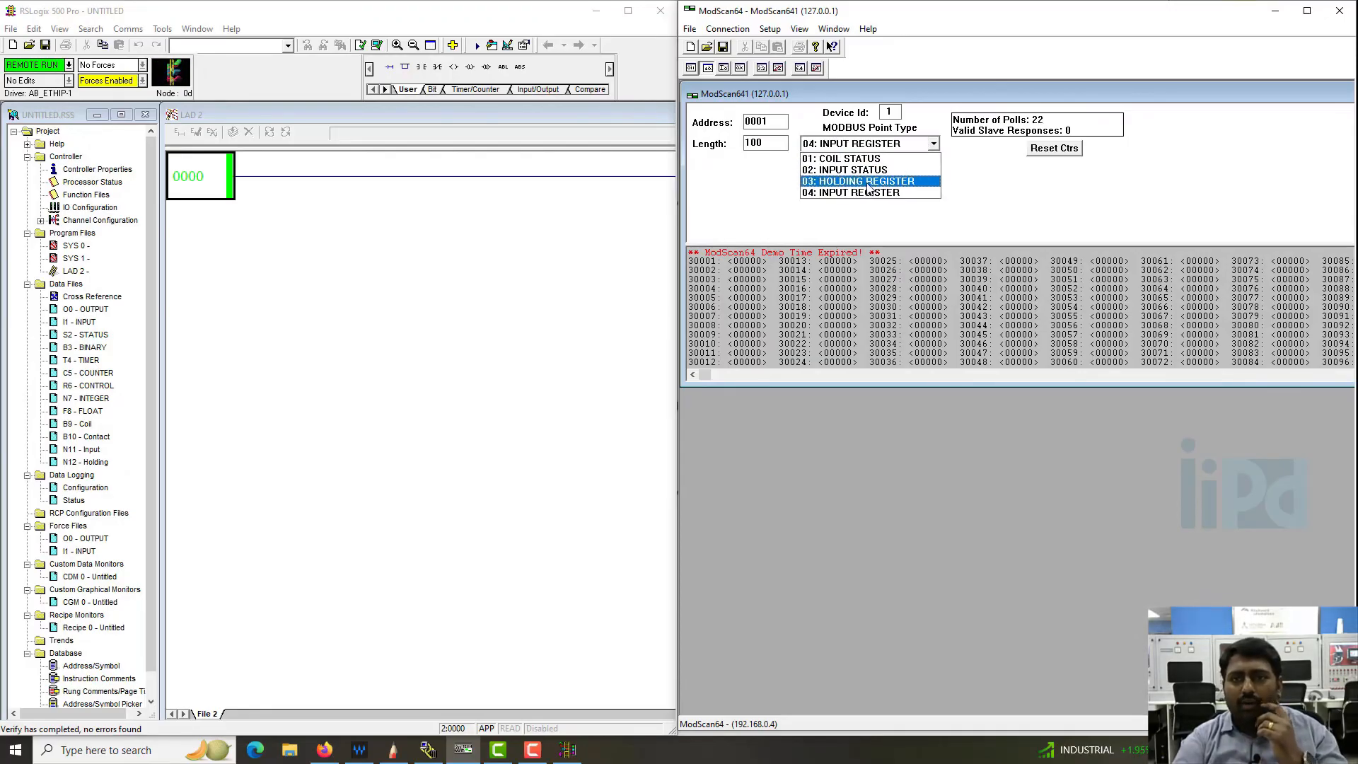
{"action": "left_click", "coordinate": [869, 182]}
{"action": "left_click", "coordinate": [773, 123]}
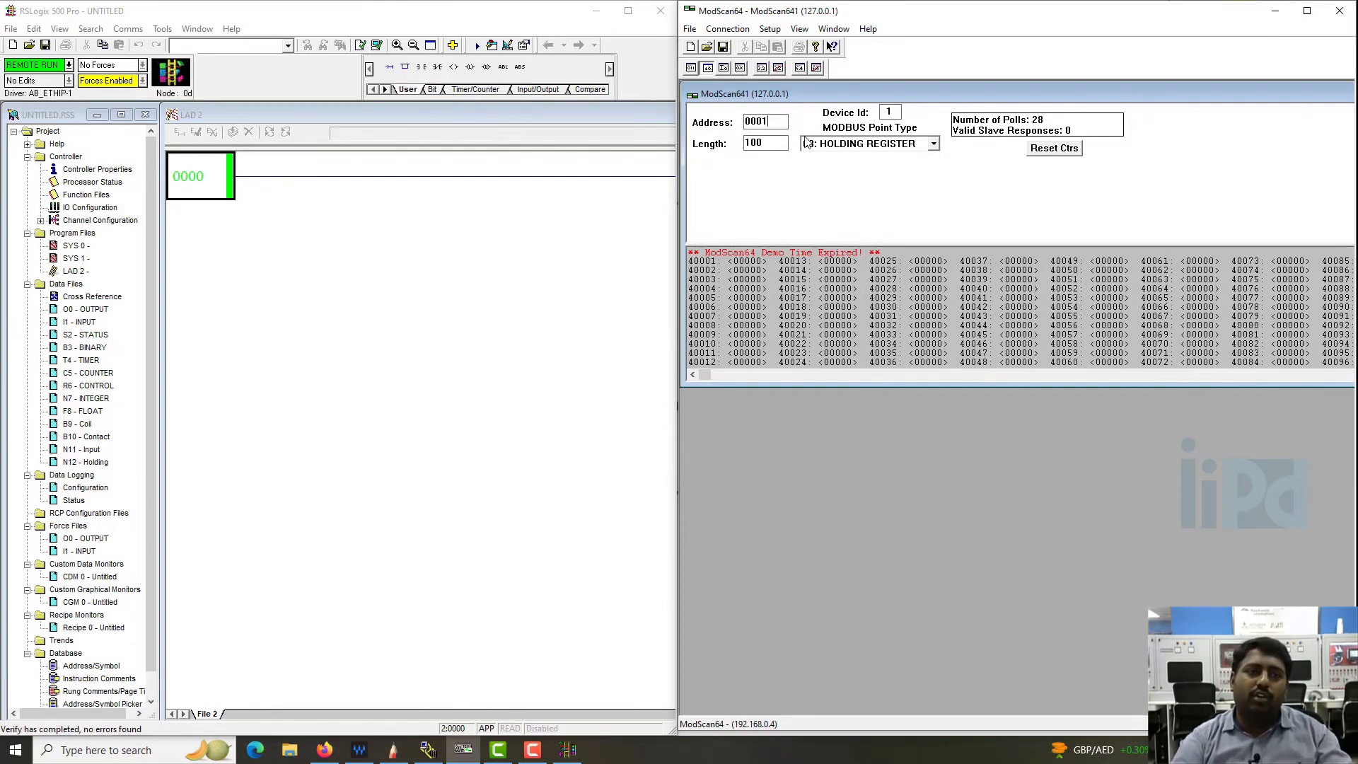
- In RSLogix 500, open the N12 - Holding data file and set N12:0 to 50
{"action": "double_click", "coordinate": [84, 464]}
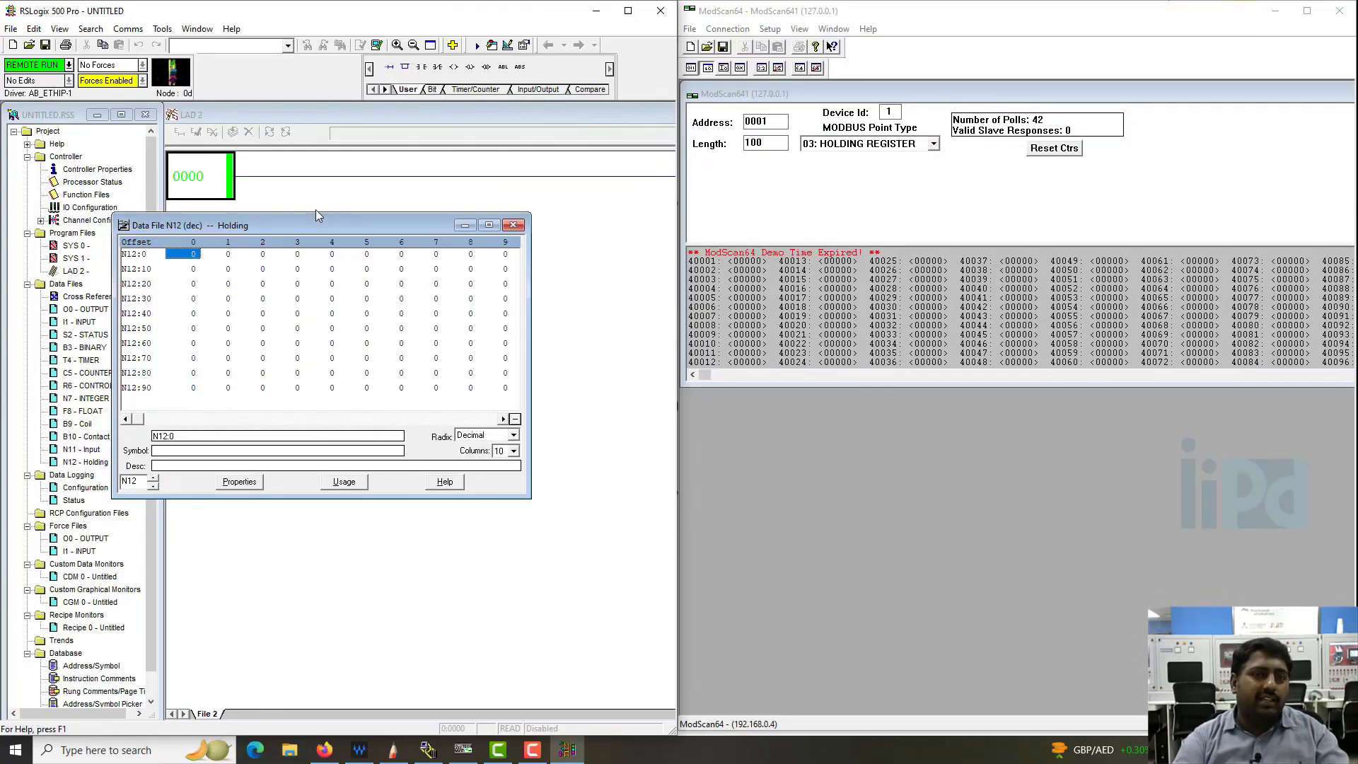
{"action": "left_click_drag", "start_coordinate": [308, 225], "coordinate": [262, 225]}
{"action": "double_click", "coordinate": [140, 256]}
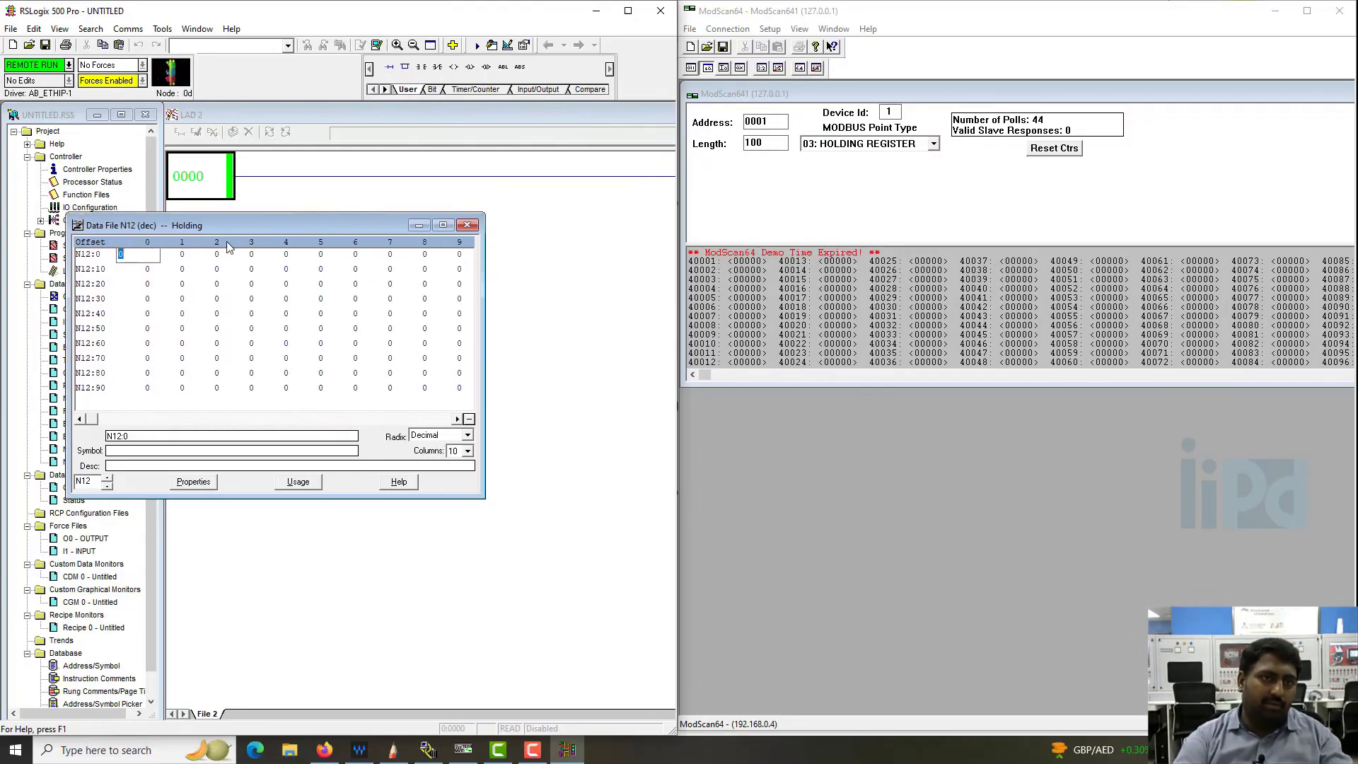
{"action": "type", "text": "50"}
{"action": "key", "text": "Return"}
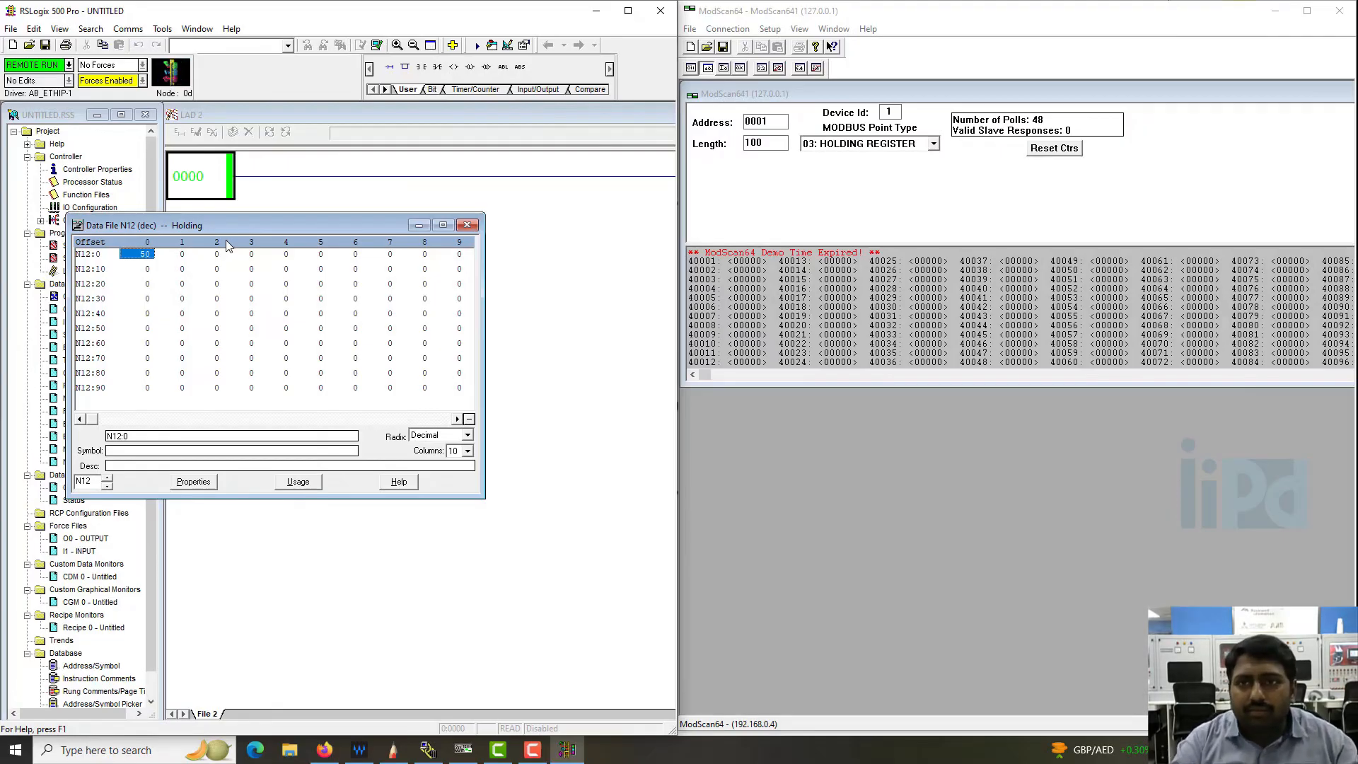
{"action": "left_click", "coordinate": [149, 270]}
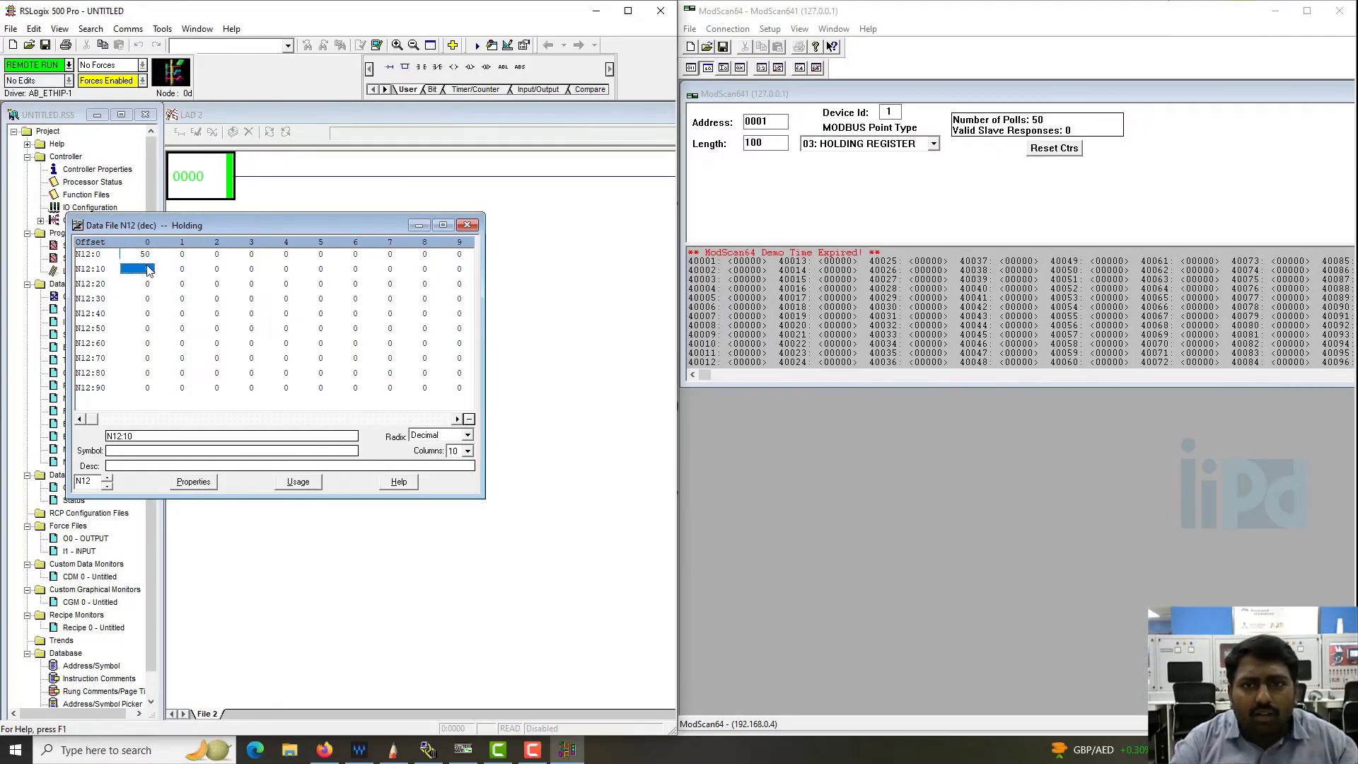
{"action": "key", "text": "Up"}
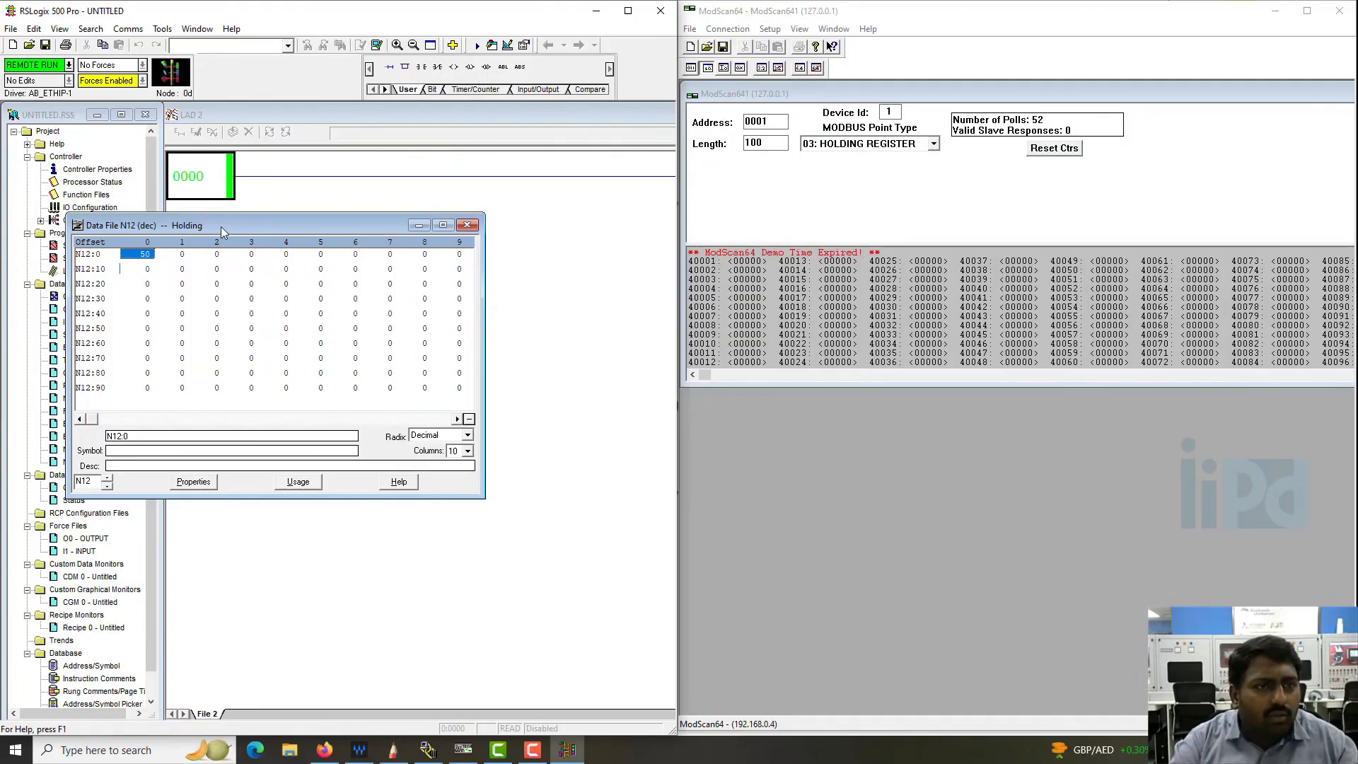
{"action": "left_click_drag", "start_coordinate": [220, 226], "coordinate": [280, 260]}
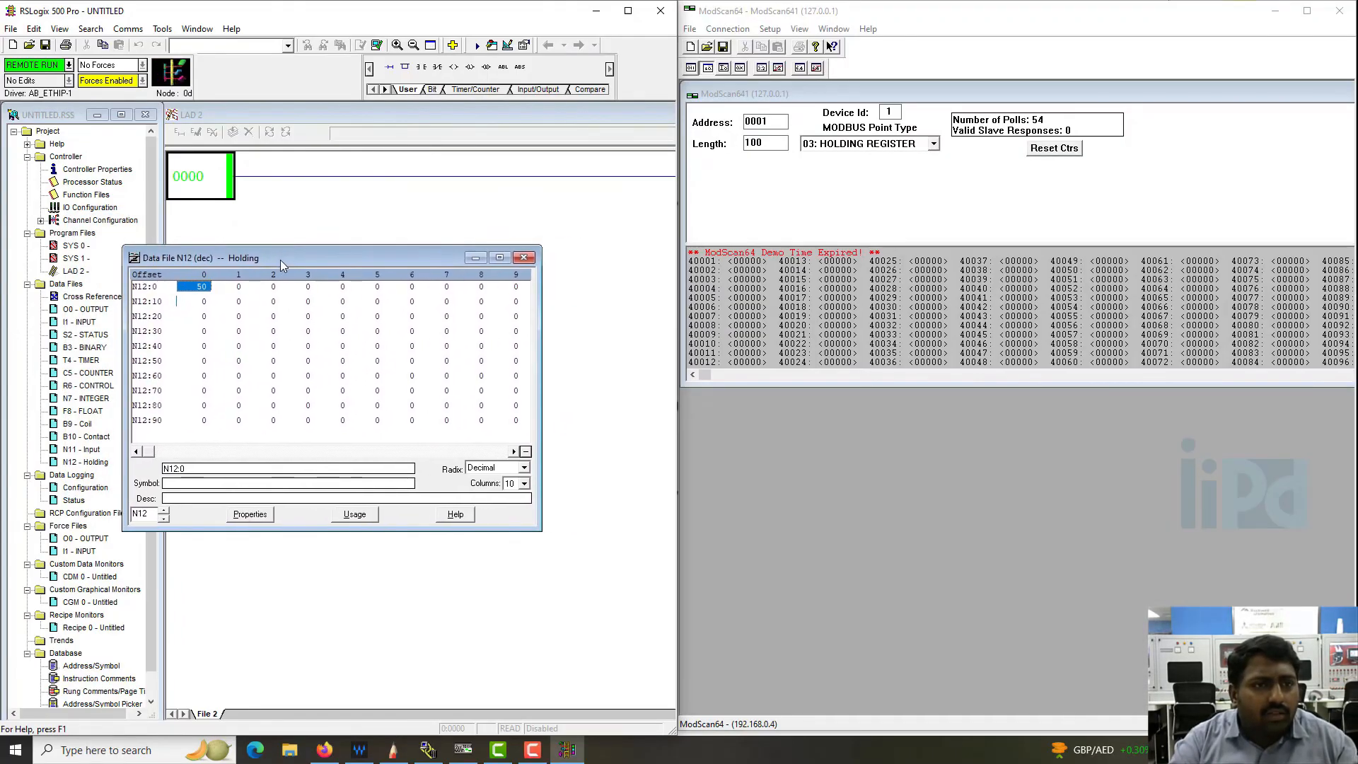
- In ModScan64, reset the poll counters and view the polled points as 04: INPUT REGISTER
{"action": "left_click", "coordinate": [769, 305]}
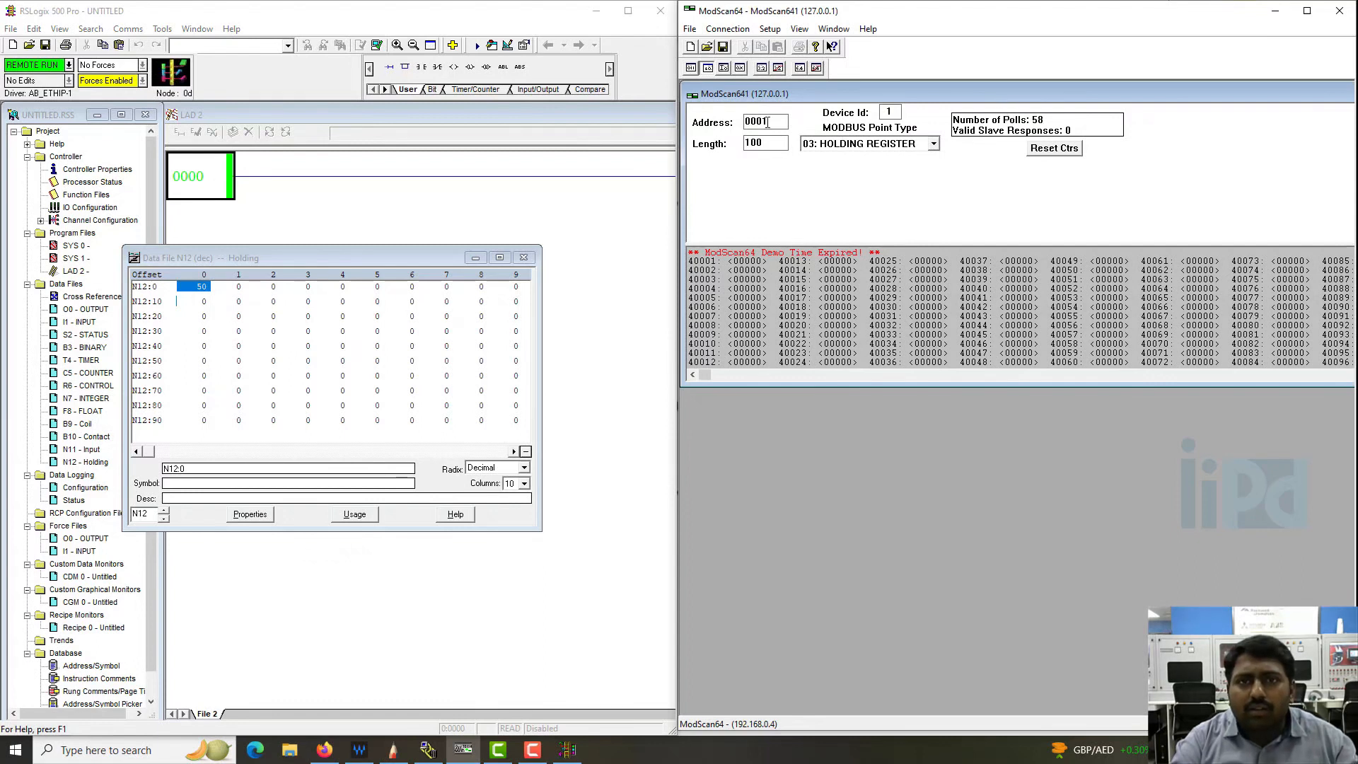
{"action": "left_click", "coordinate": [1033, 146]}
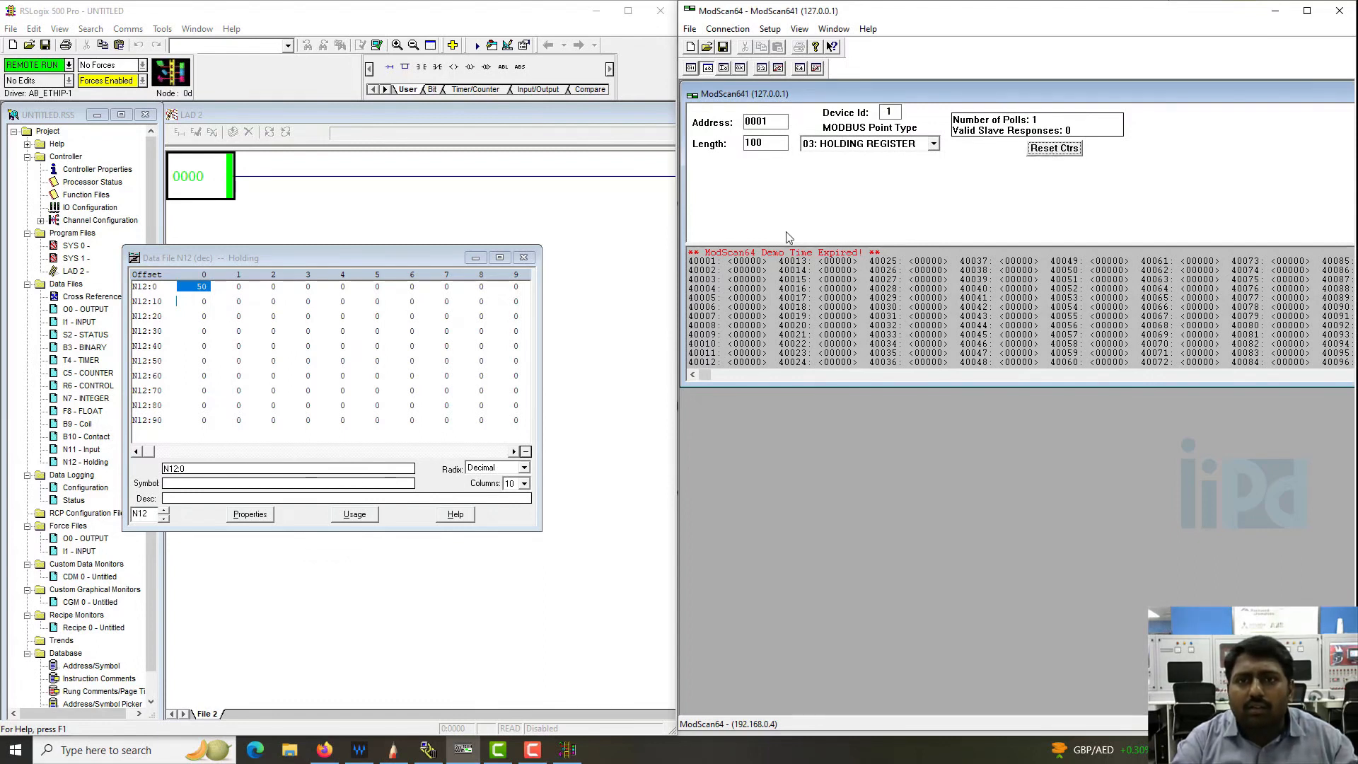
{"action": "left_click", "coordinate": [932, 145]}
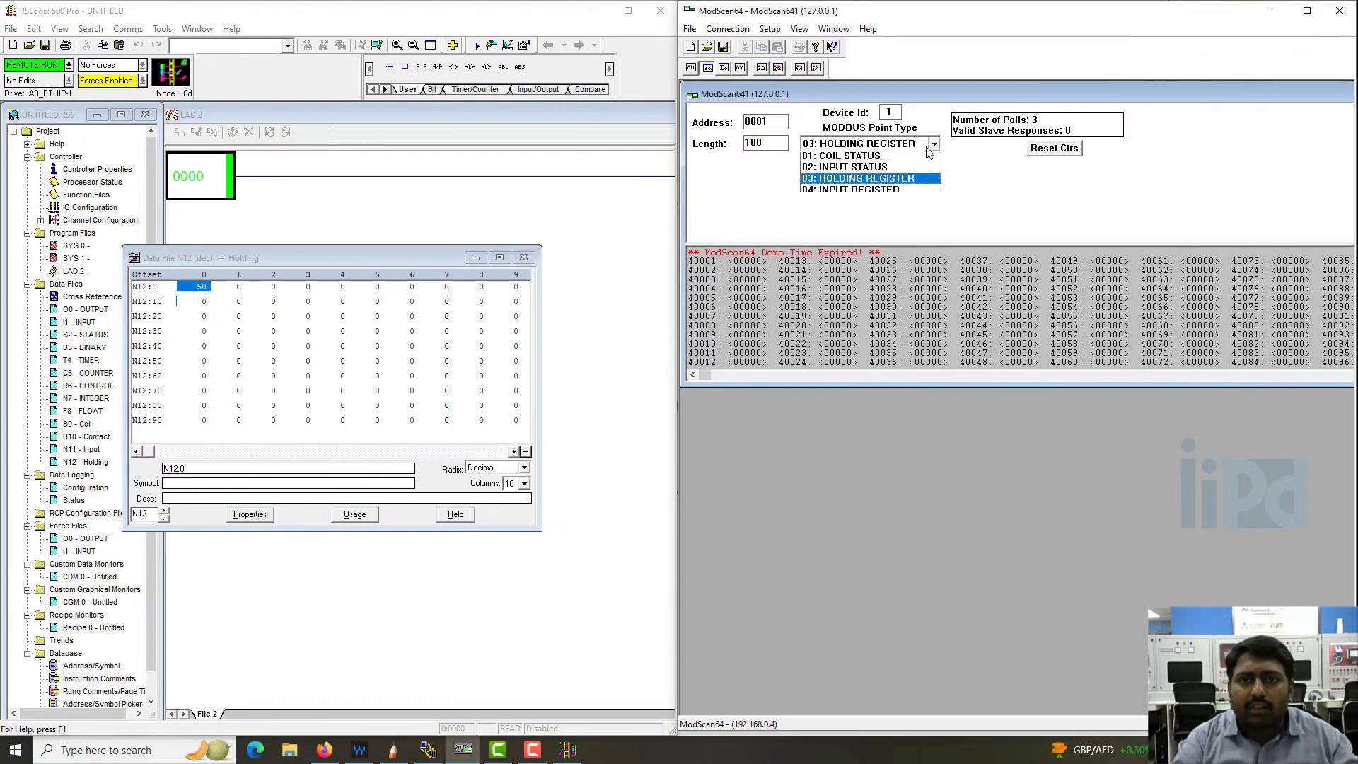
{"action": "left_click", "coordinate": [907, 193]}
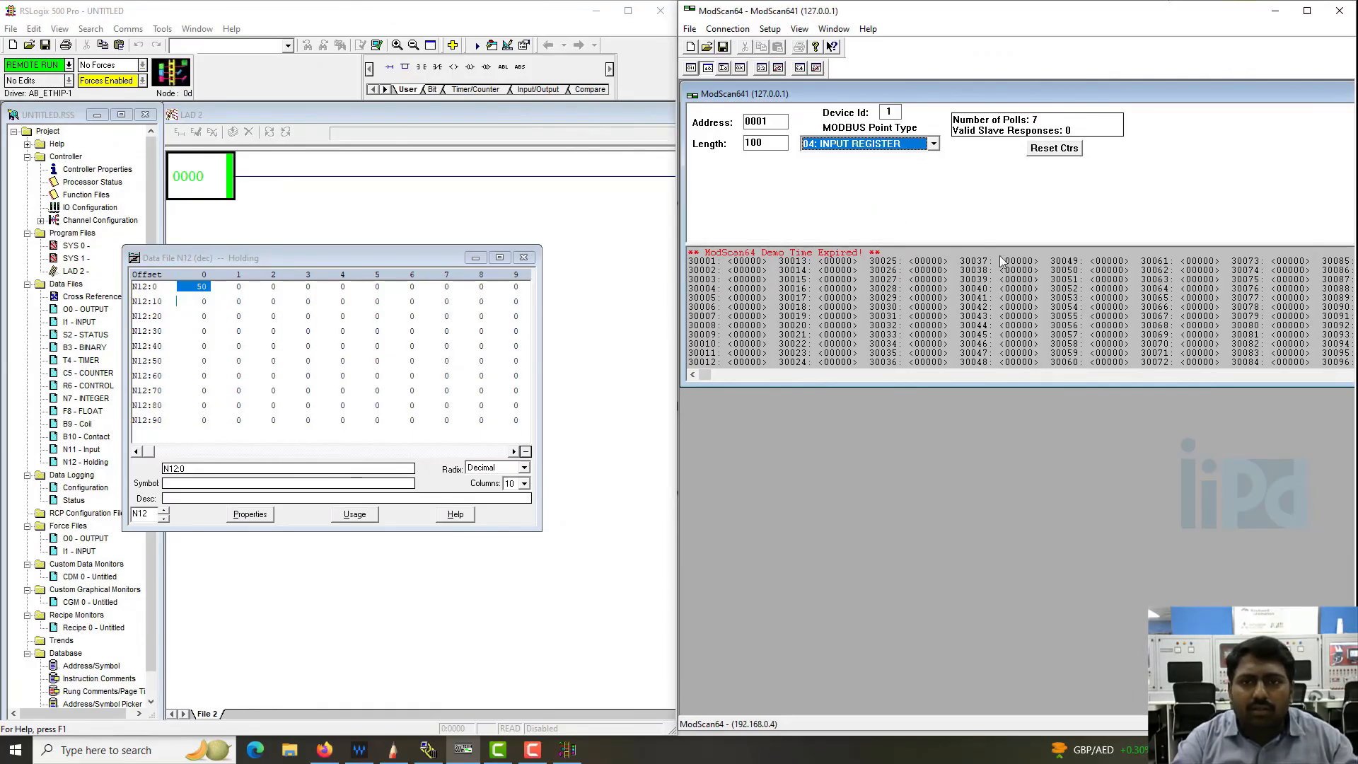
- Close the N12 data file window in RSLogix 500 and exit ModScan64 without saving changes
{"action": "left_click", "coordinate": [446, 346]}
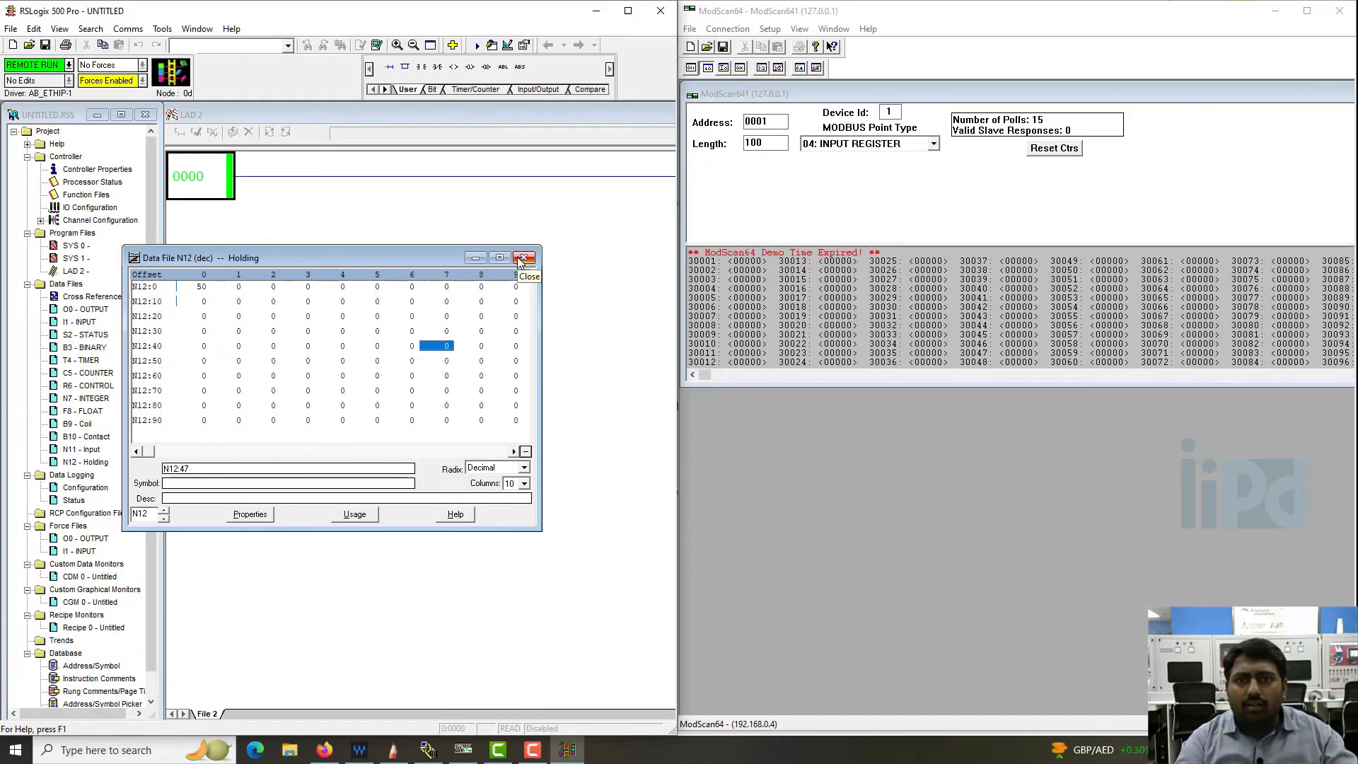
{"action": "left_click", "coordinate": [523, 258]}
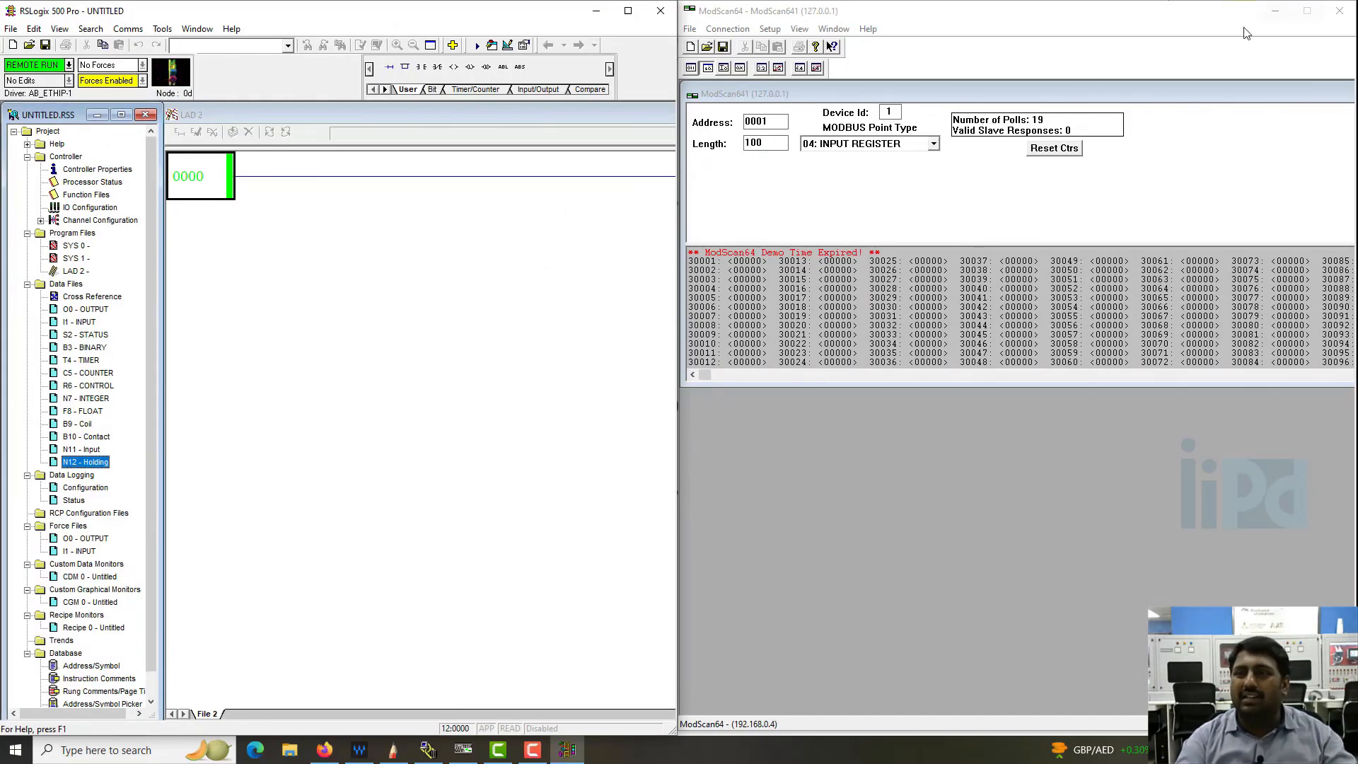
{"action": "left_click", "coordinate": [1339, 11]}
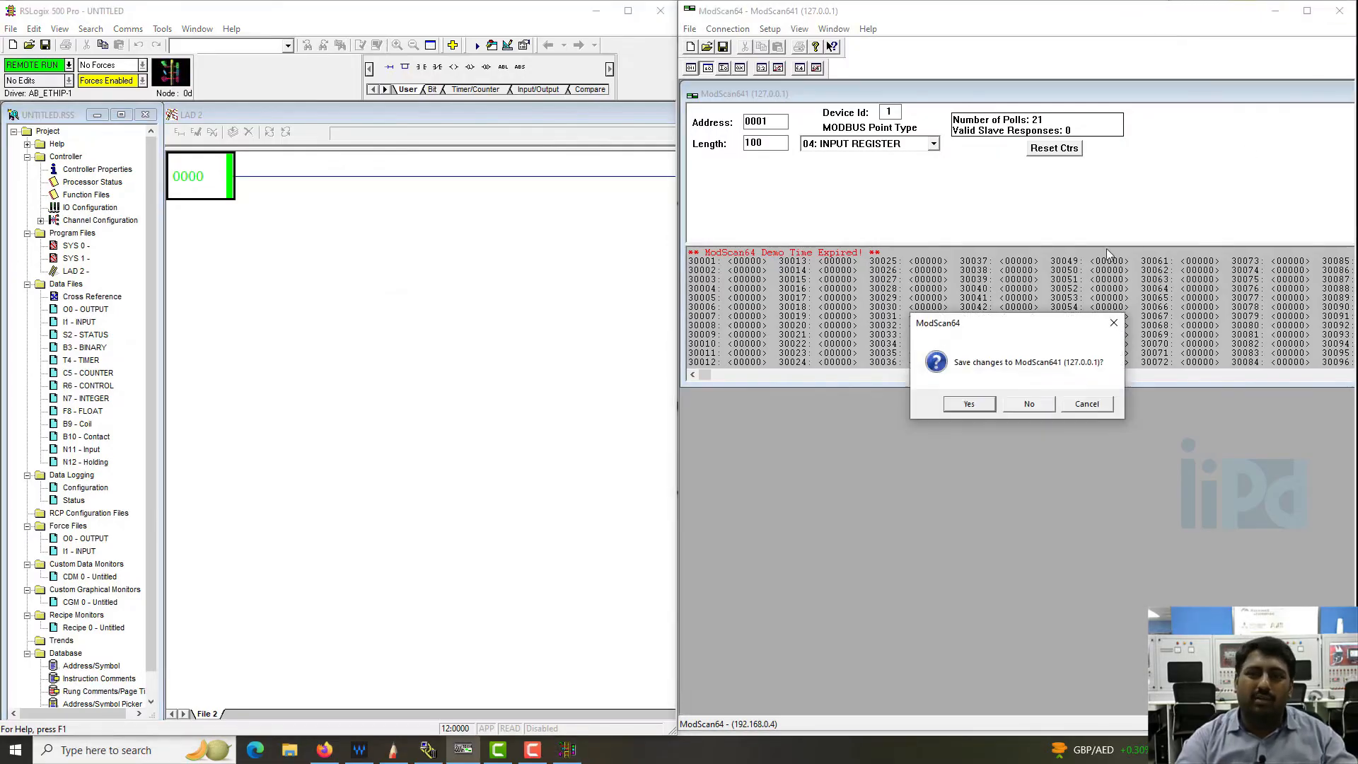
{"action": "left_click", "coordinate": [1026, 404]}
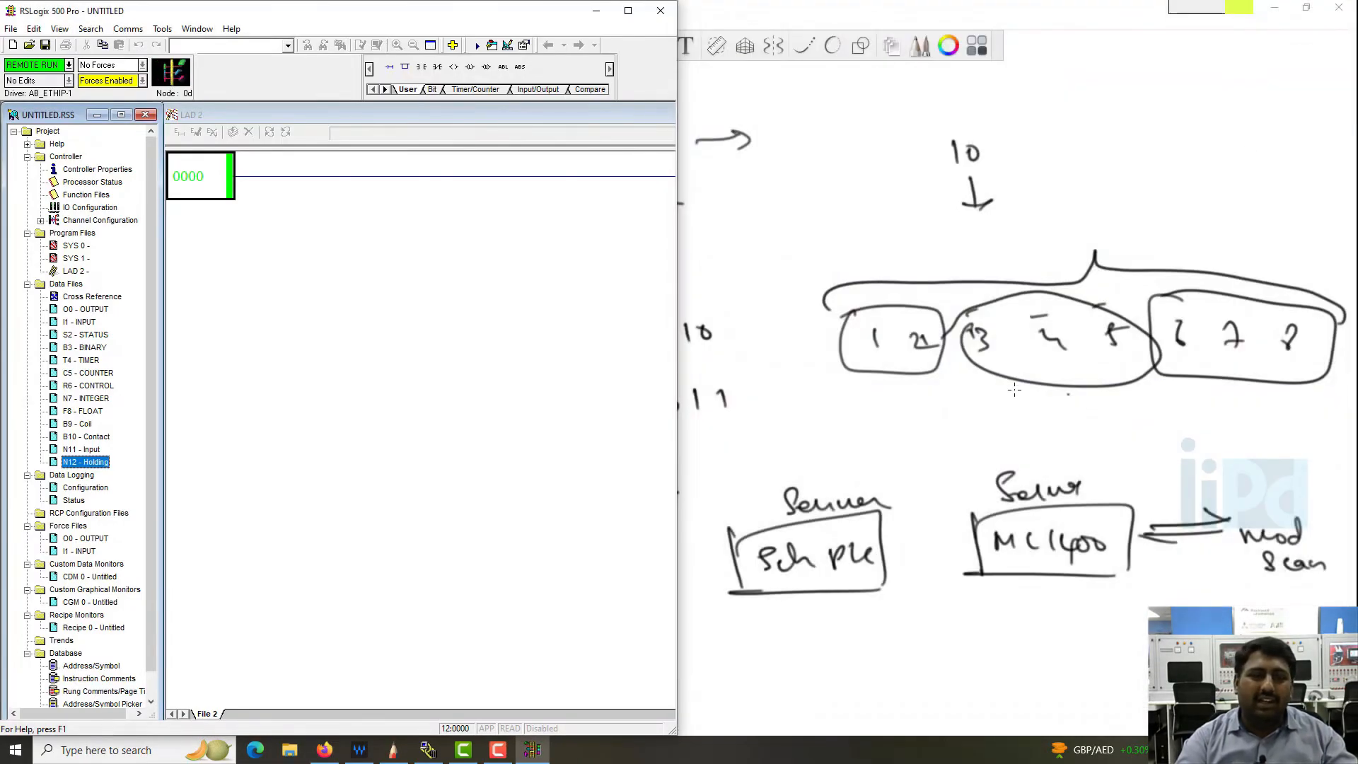
- Open the modscan64 archive from the Downloads folder and run ModScan64.exe from it
{"action": "left_click", "coordinate": [291, 751]}
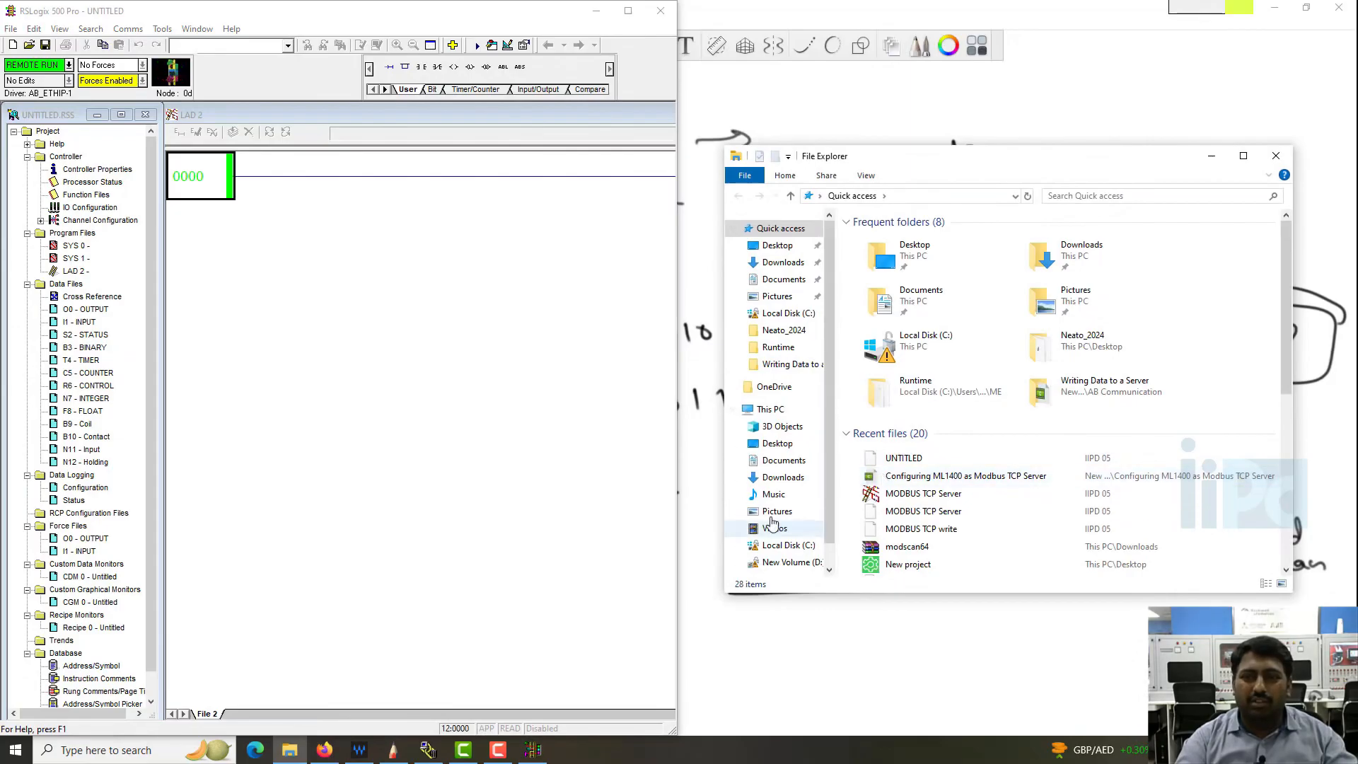
{"action": "left_click", "coordinate": [783, 478]}
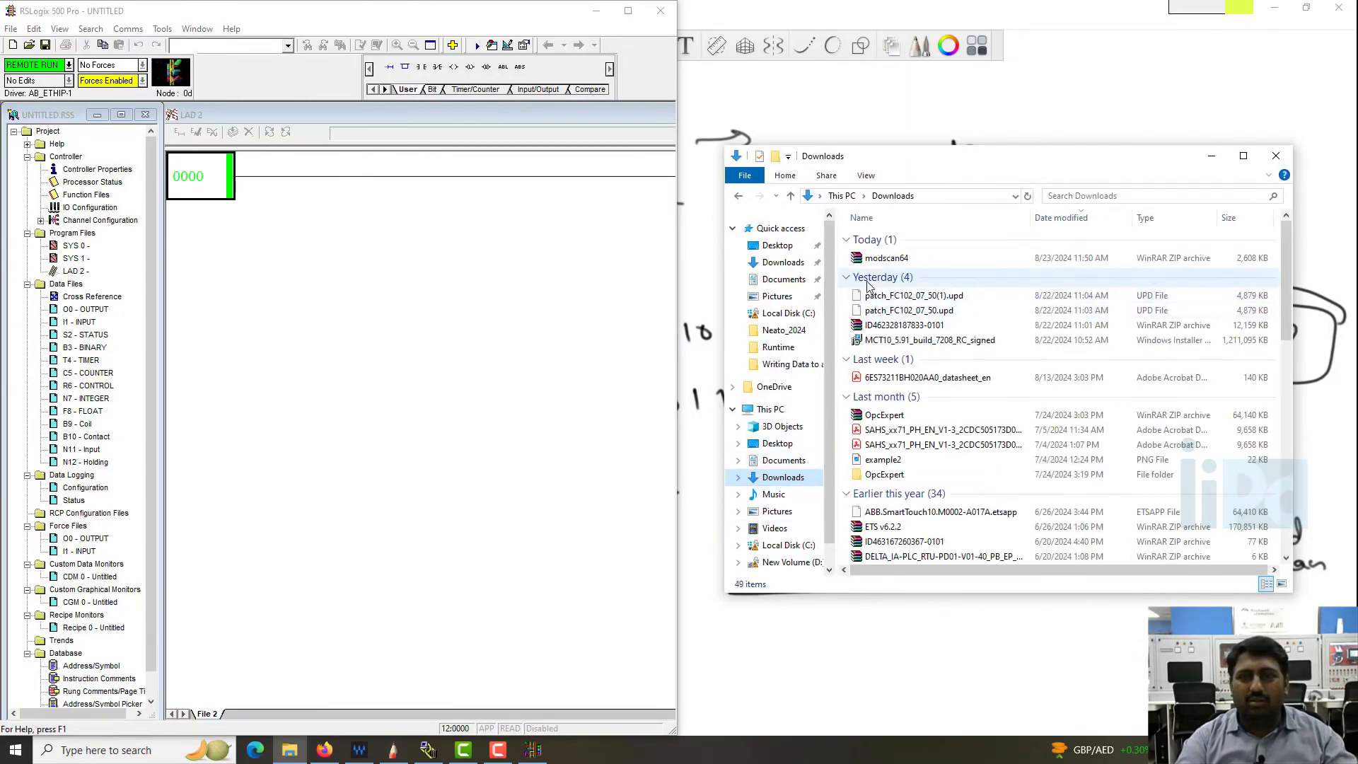
{"action": "double_click", "coordinate": [886, 259]}
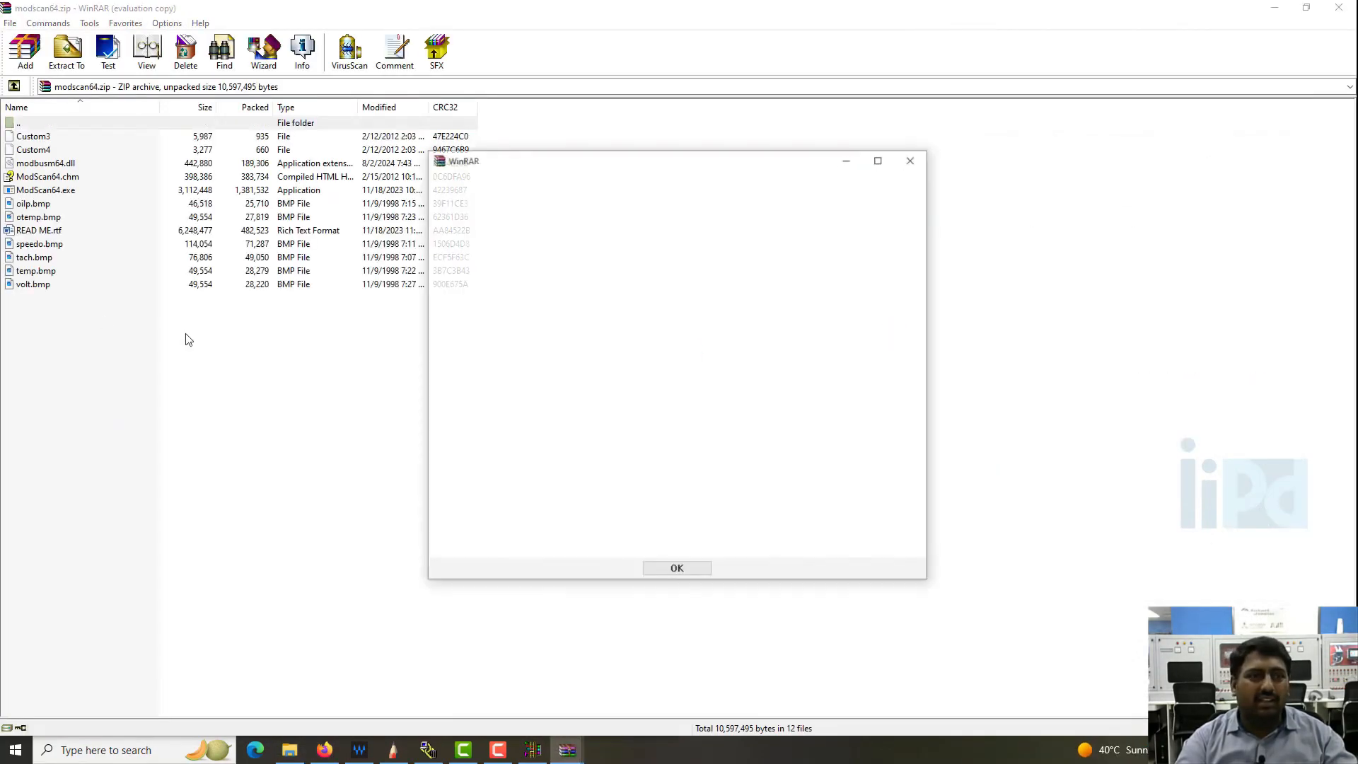
{"action": "left_click", "coordinate": [909, 163]}
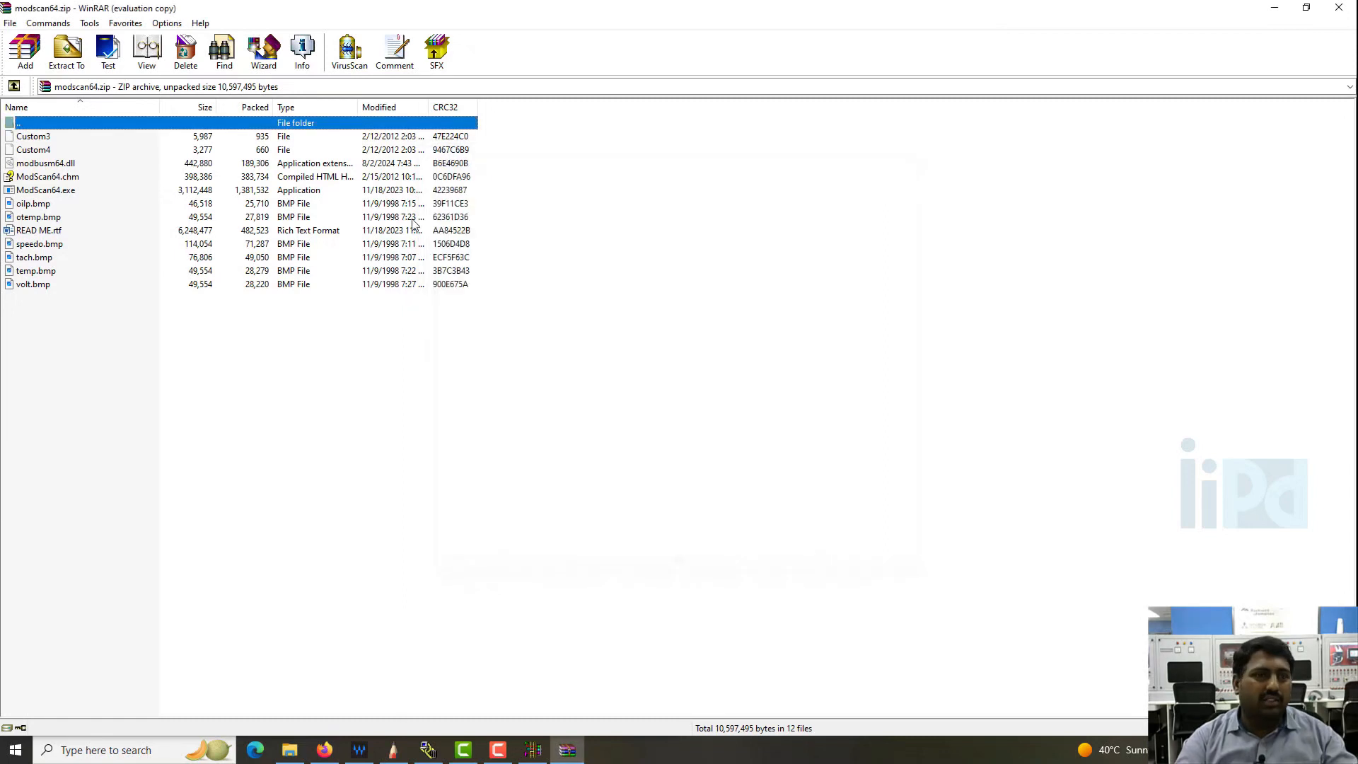
{"action": "double_click", "coordinate": [59, 192]}
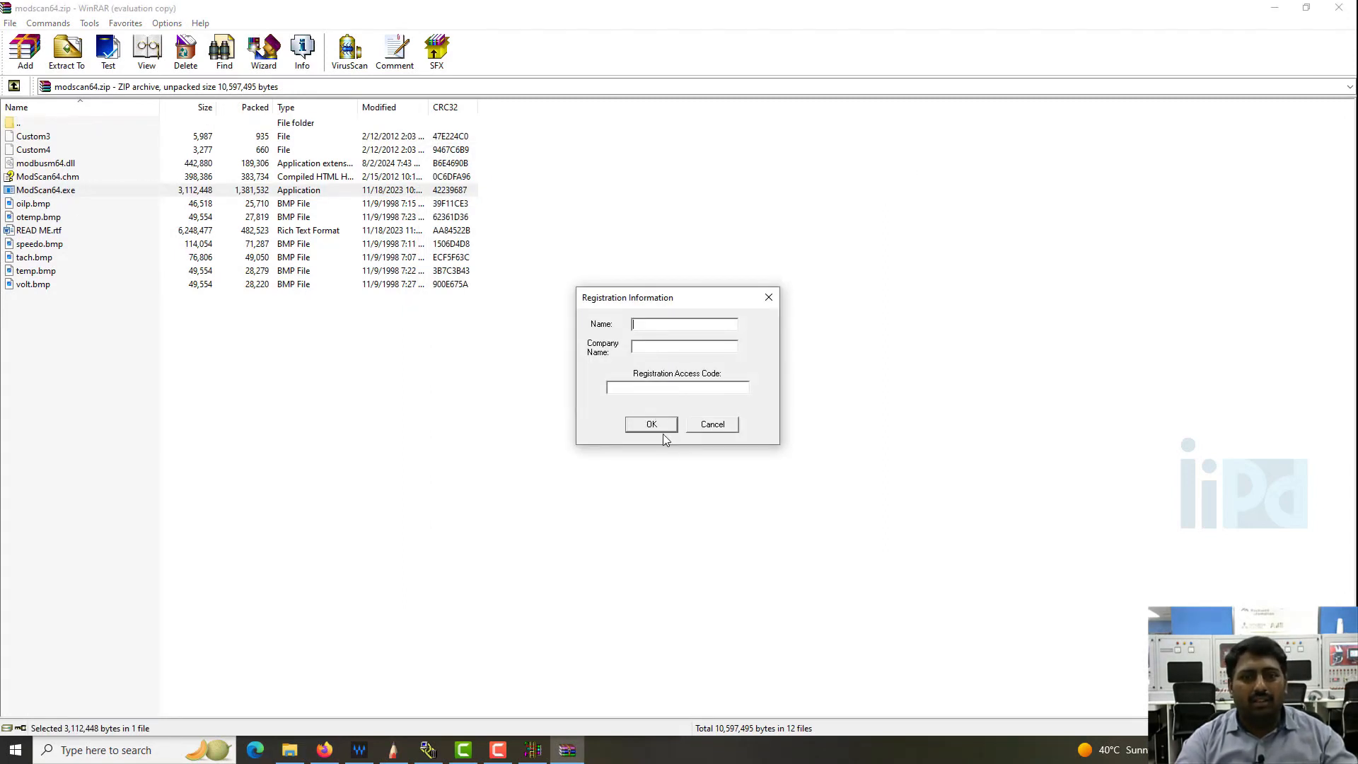
- Skip the registration details and dismiss the reminders, minimizing WinRAR, and place ModScan64 side by side with RSLogix 500
{"action": "left_click", "coordinate": [662, 430]}
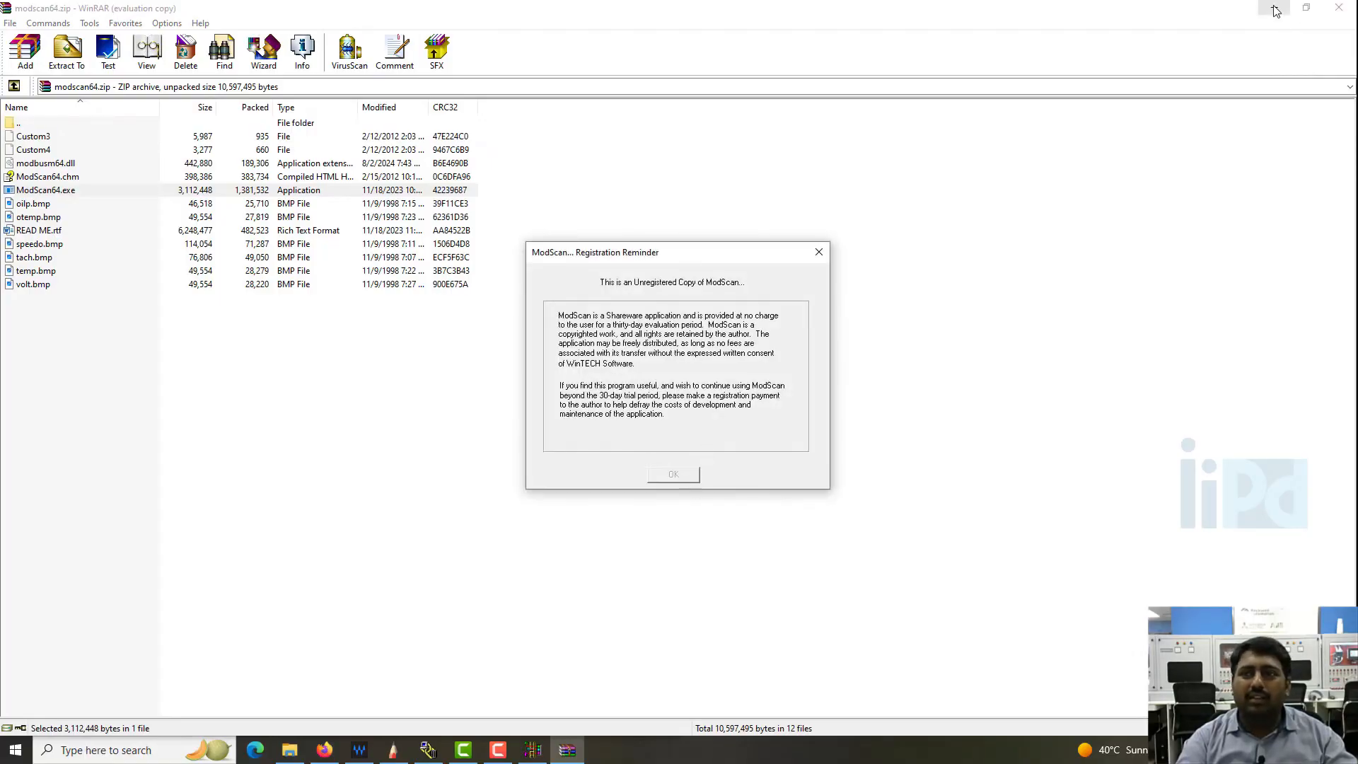
{"action": "left_click", "coordinate": [1275, 11]}
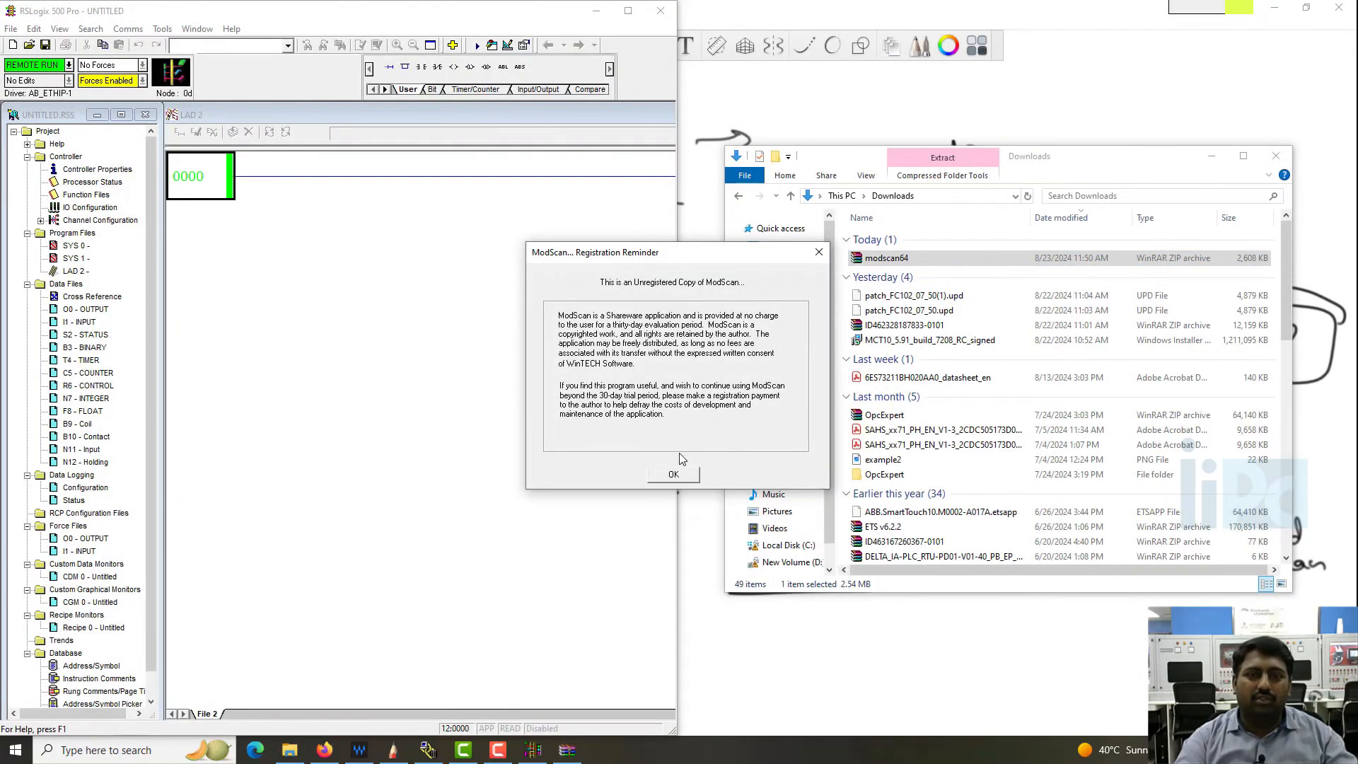
{"action": "left_click", "coordinate": [678, 473]}
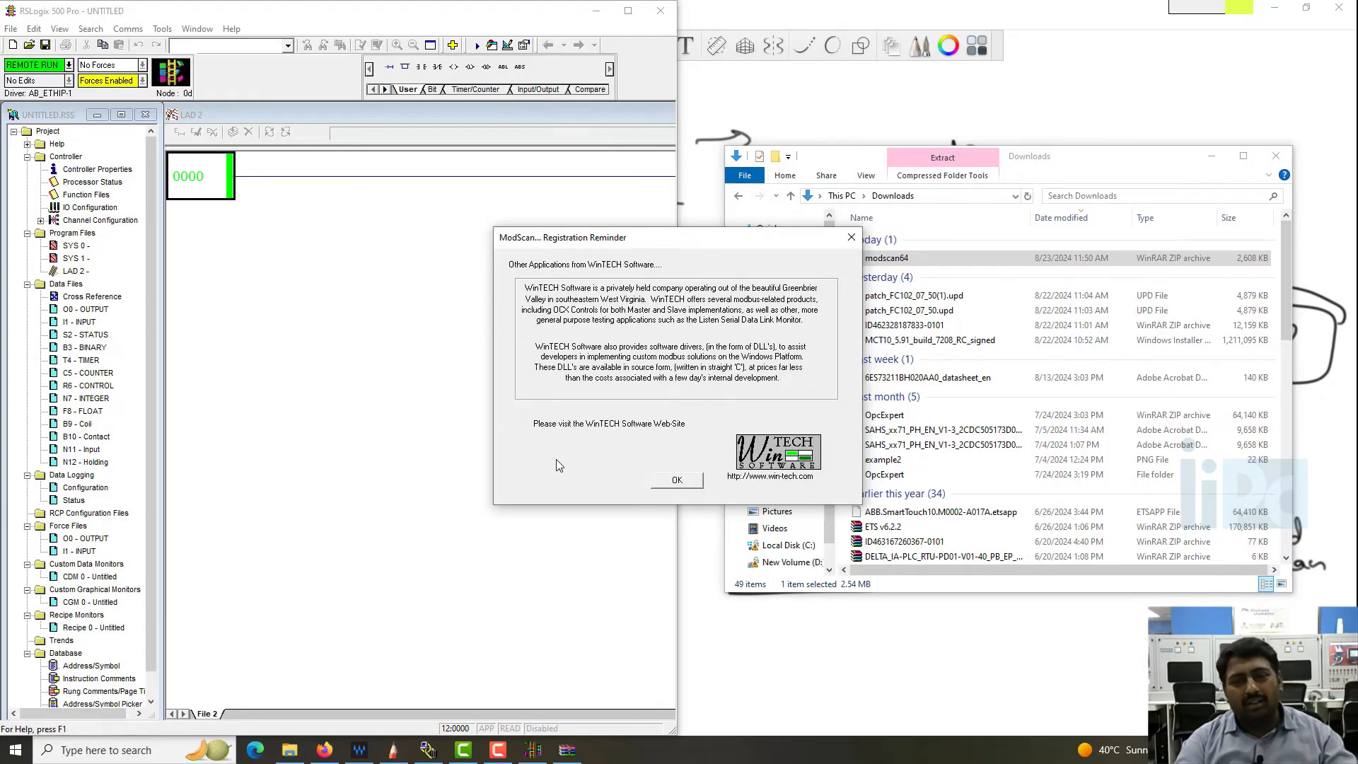
{"action": "left_click", "coordinate": [676, 481]}
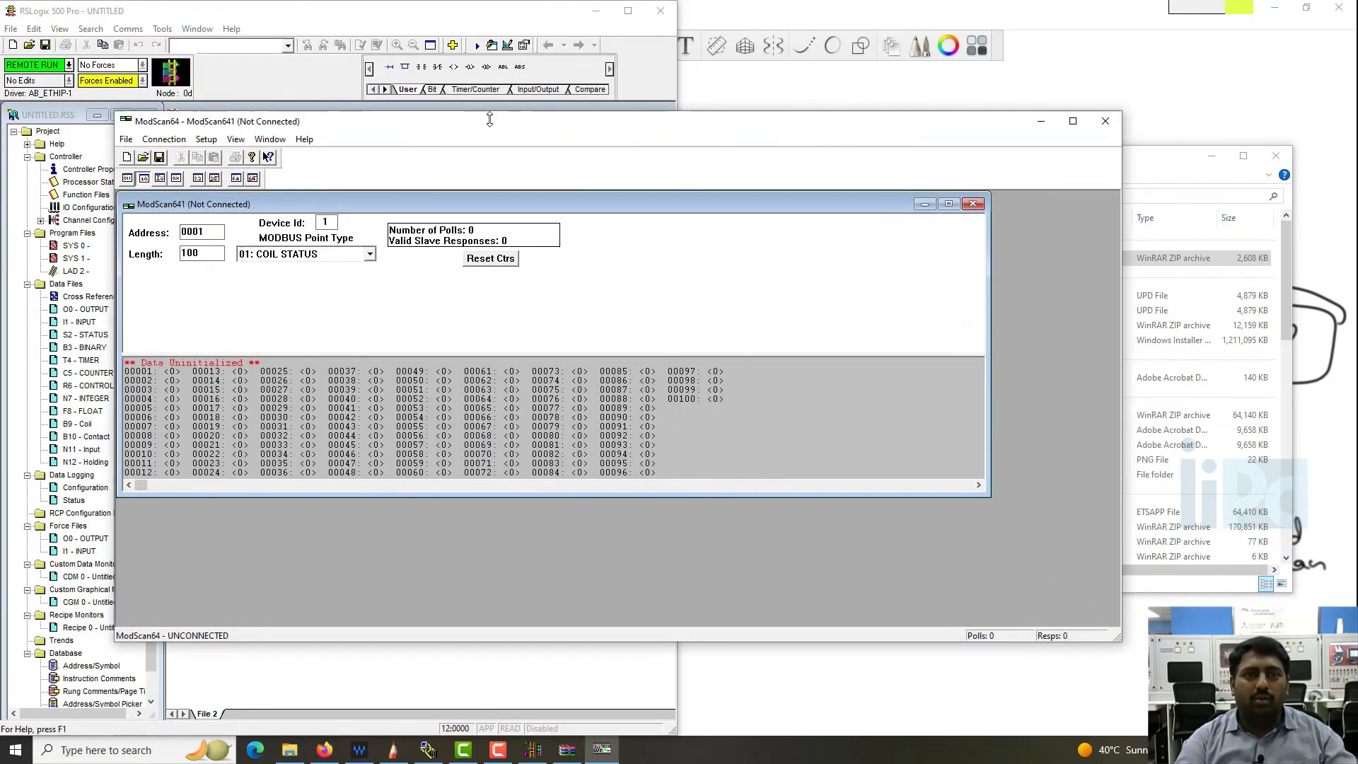
{"action": "key", "text": "super+Right"}
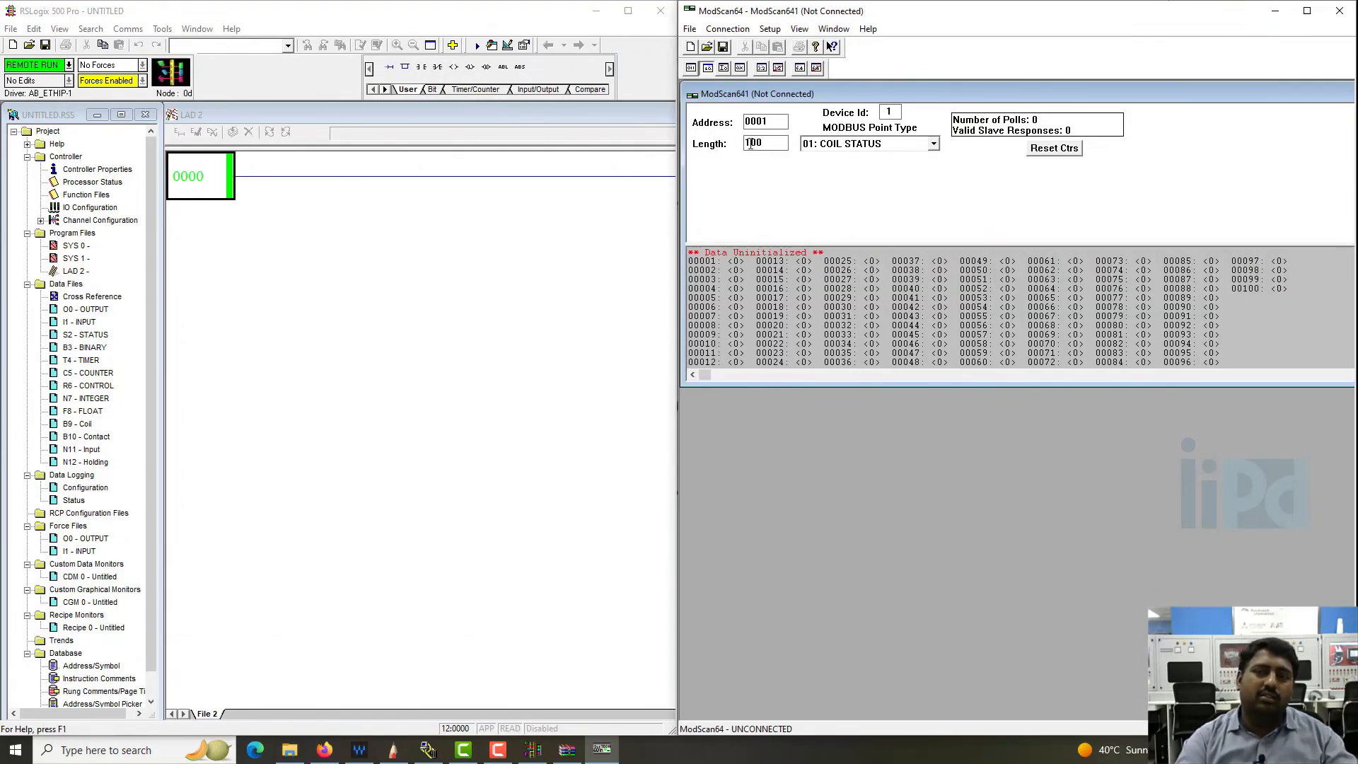
- Connect ModScan64 to the remote modbusTCP server at 192.168.0.4 on service port 502 and acknowledge the evaluation reminder
{"action": "left_click", "coordinate": [728, 28]}
{"action": "left_click", "coordinate": [729, 45]}
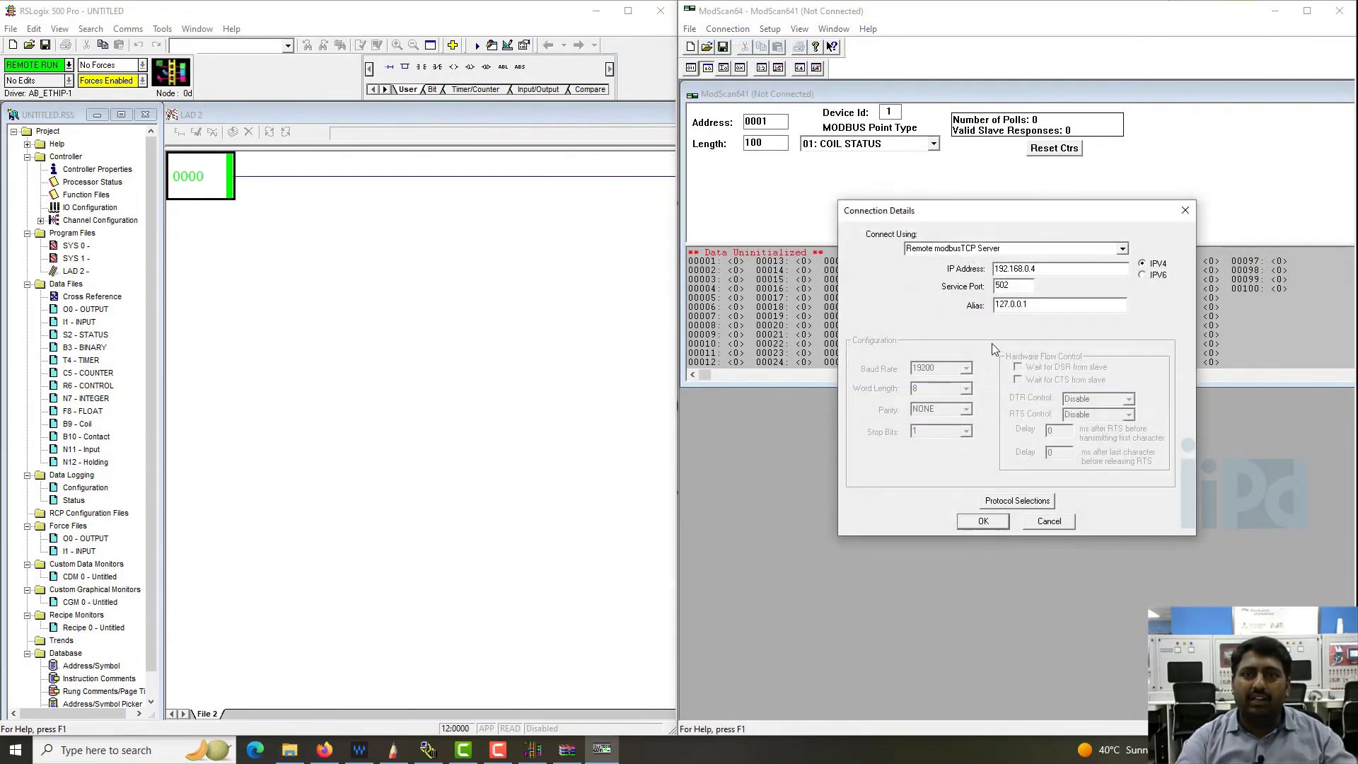
{"action": "left_click", "coordinate": [984, 521]}
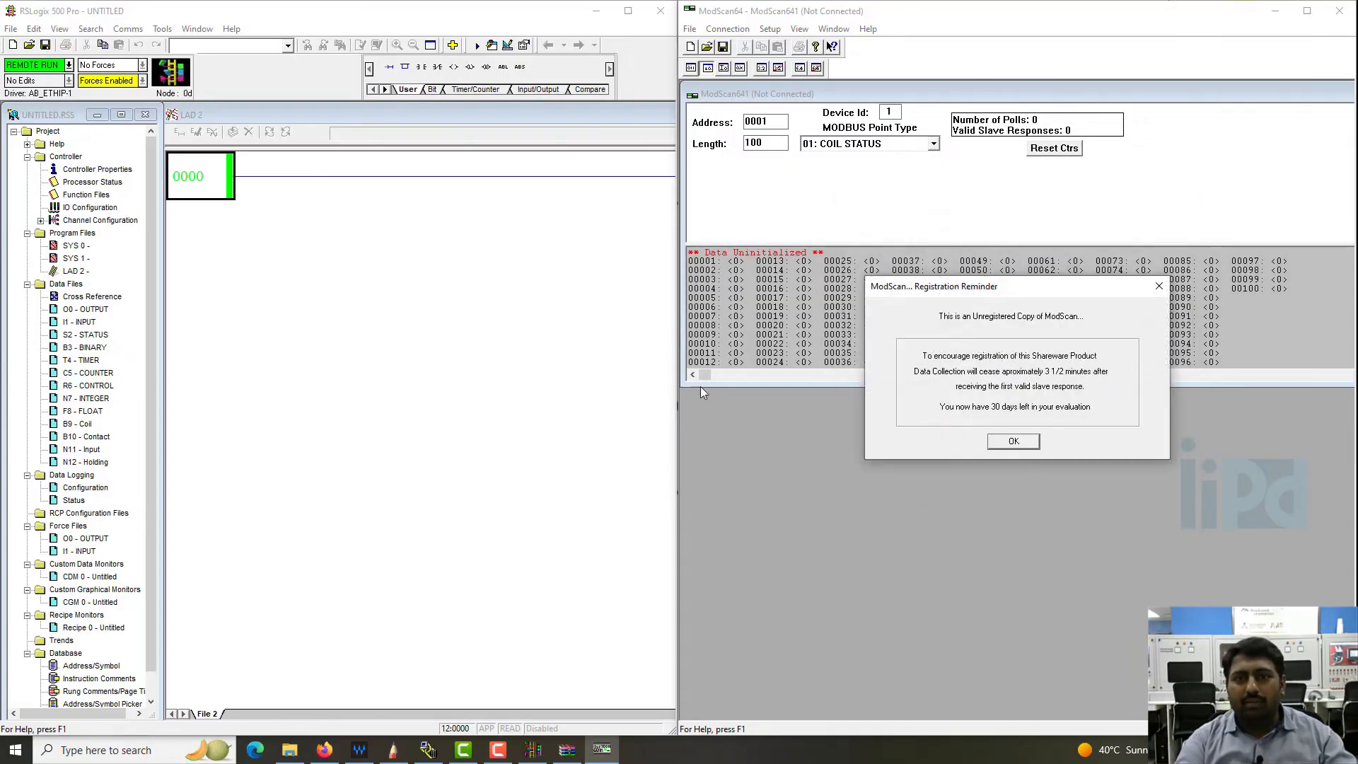
{"action": "left_click", "coordinate": [1037, 444]}
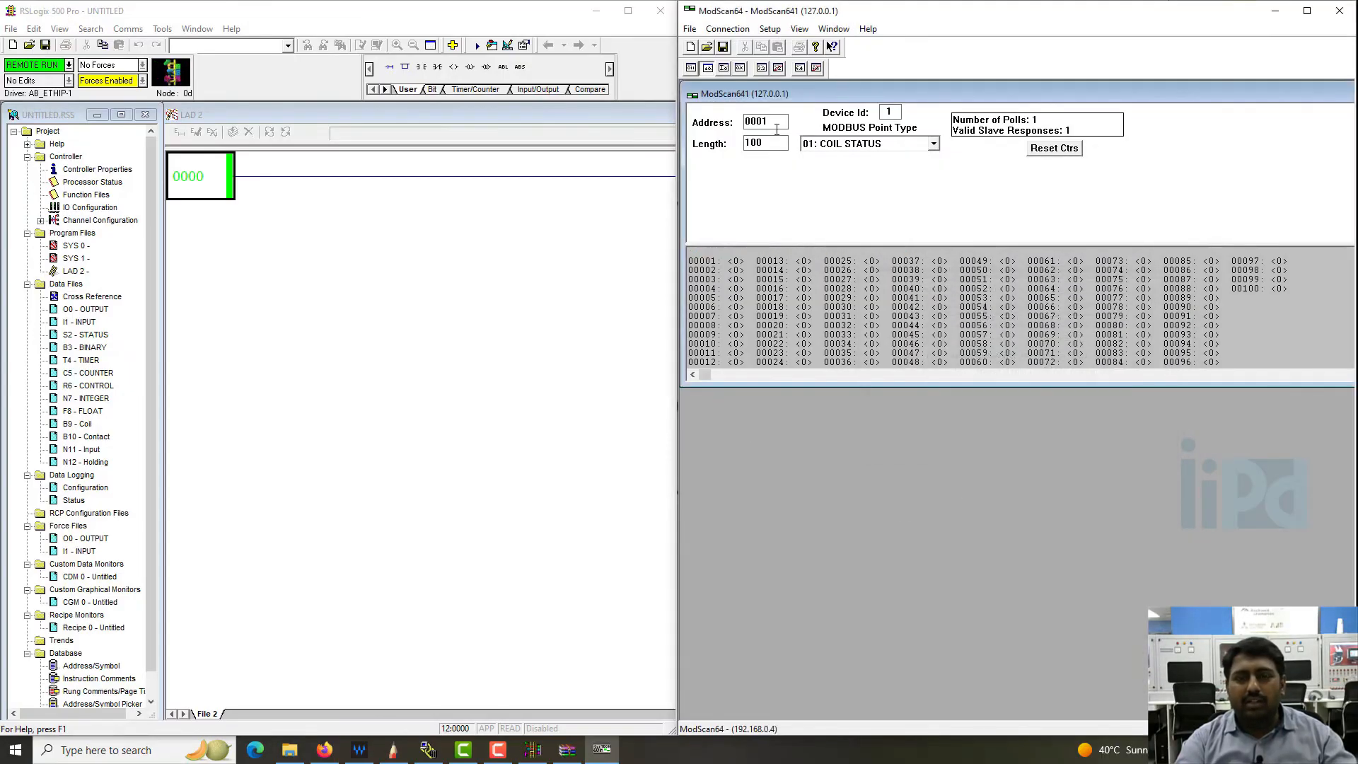
- Set the MODBUS point type to 04: INPUT REGISTER and then to 03: HOLDING REGISTER to check the polled registers
{"action": "left_click", "coordinate": [896, 144]}
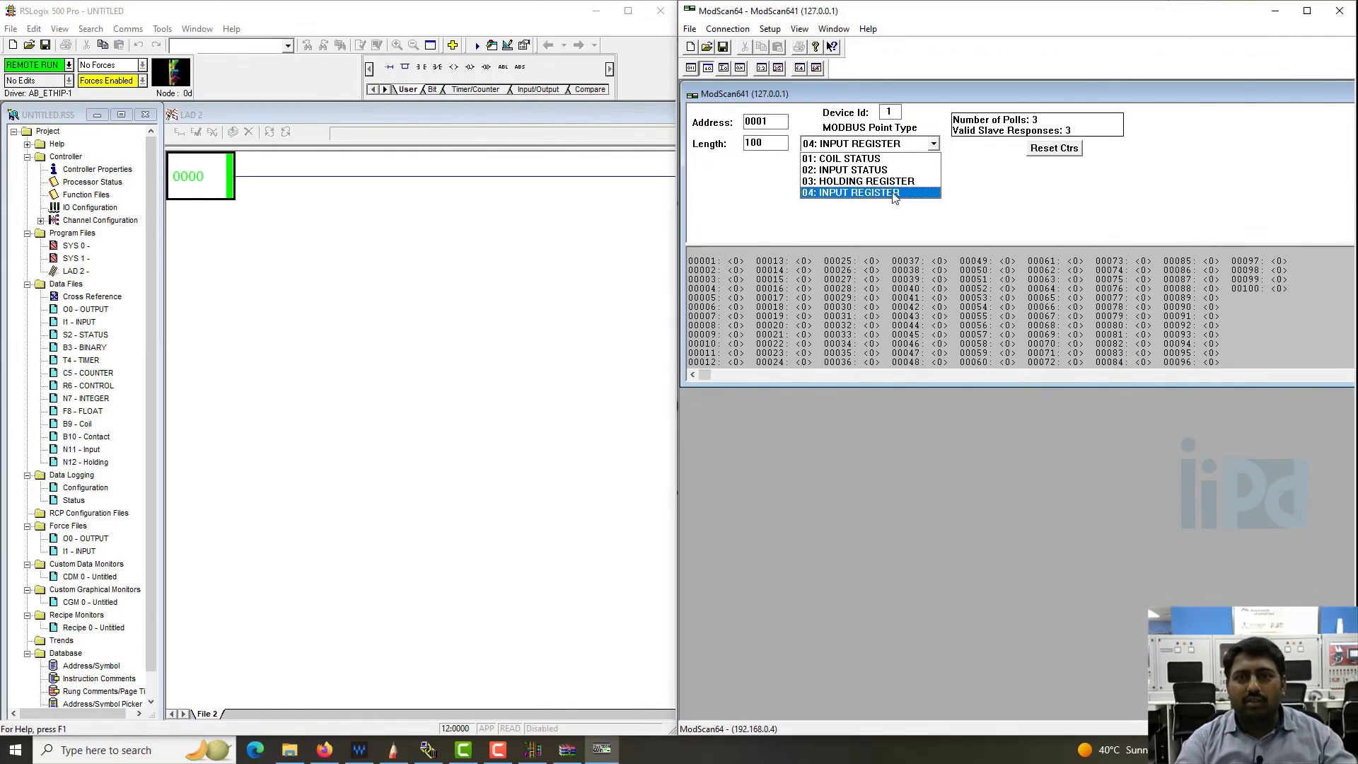
{"action": "left_click", "coordinate": [895, 198]}
{"action": "left_click", "coordinate": [896, 144]}
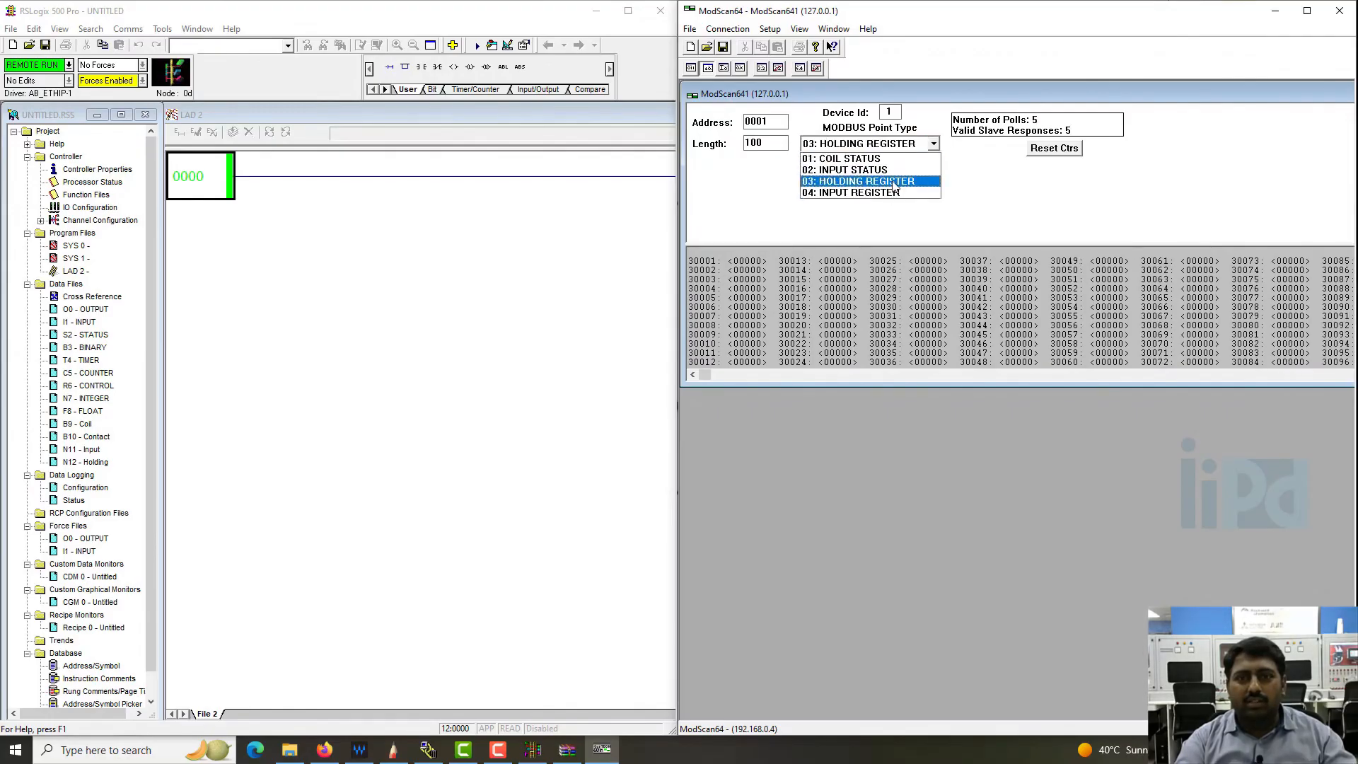
{"action": "left_click", "coordinate": [876, 189]}
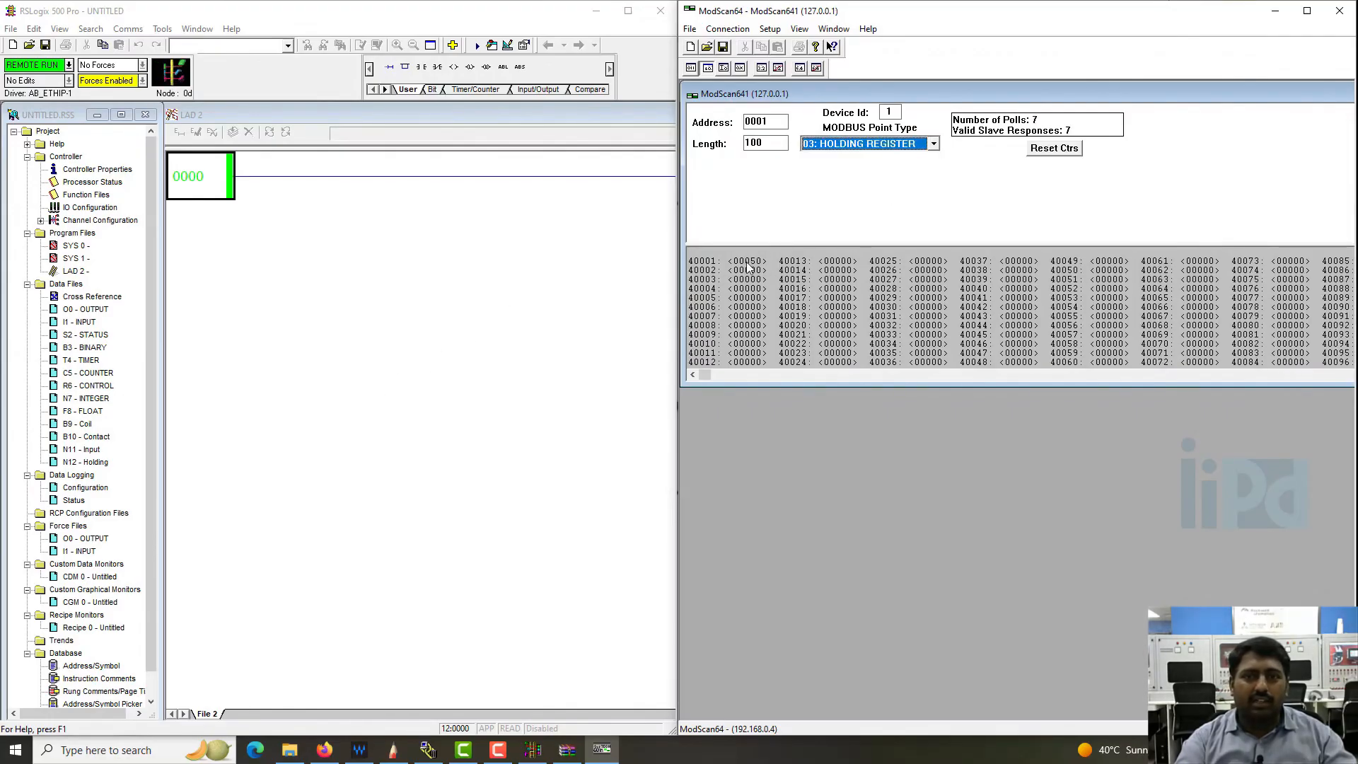
- Open the N12 Holding data file and set N12:0 to 1000 and N12:9 to 55
{"action": "double_click", "coordinate": [83, 463]}
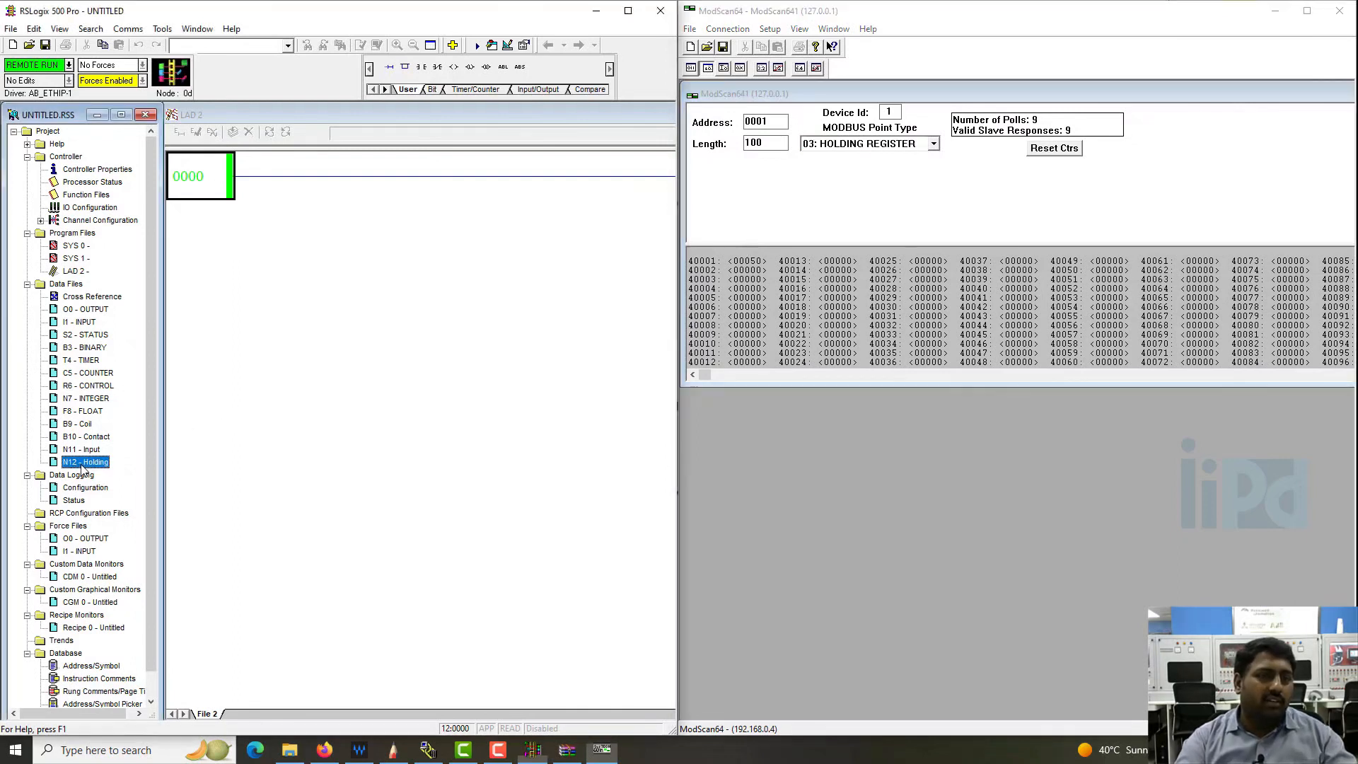
{"action": "left_click", "coordinate": [210, 276]}
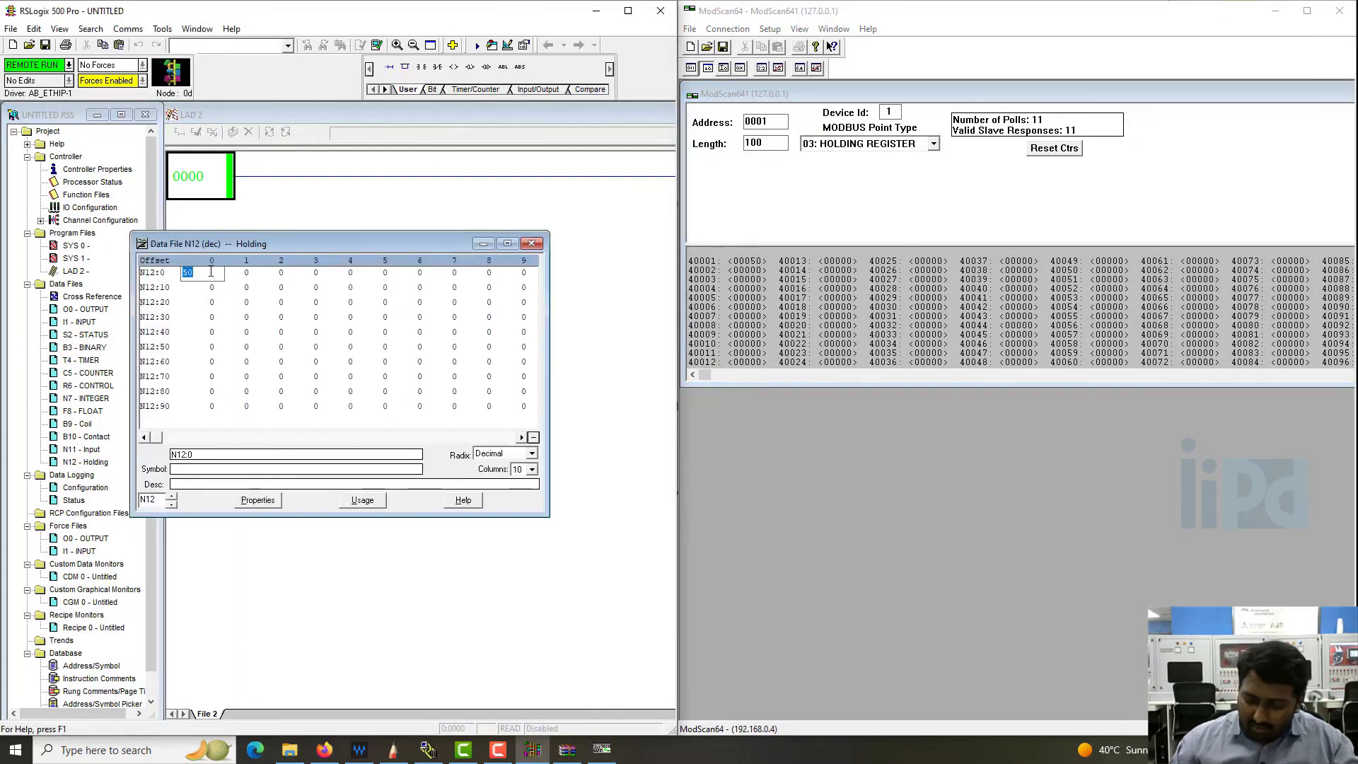
{"action": "type", "text": "1000"}
{"action": "key", "text": "Return"}
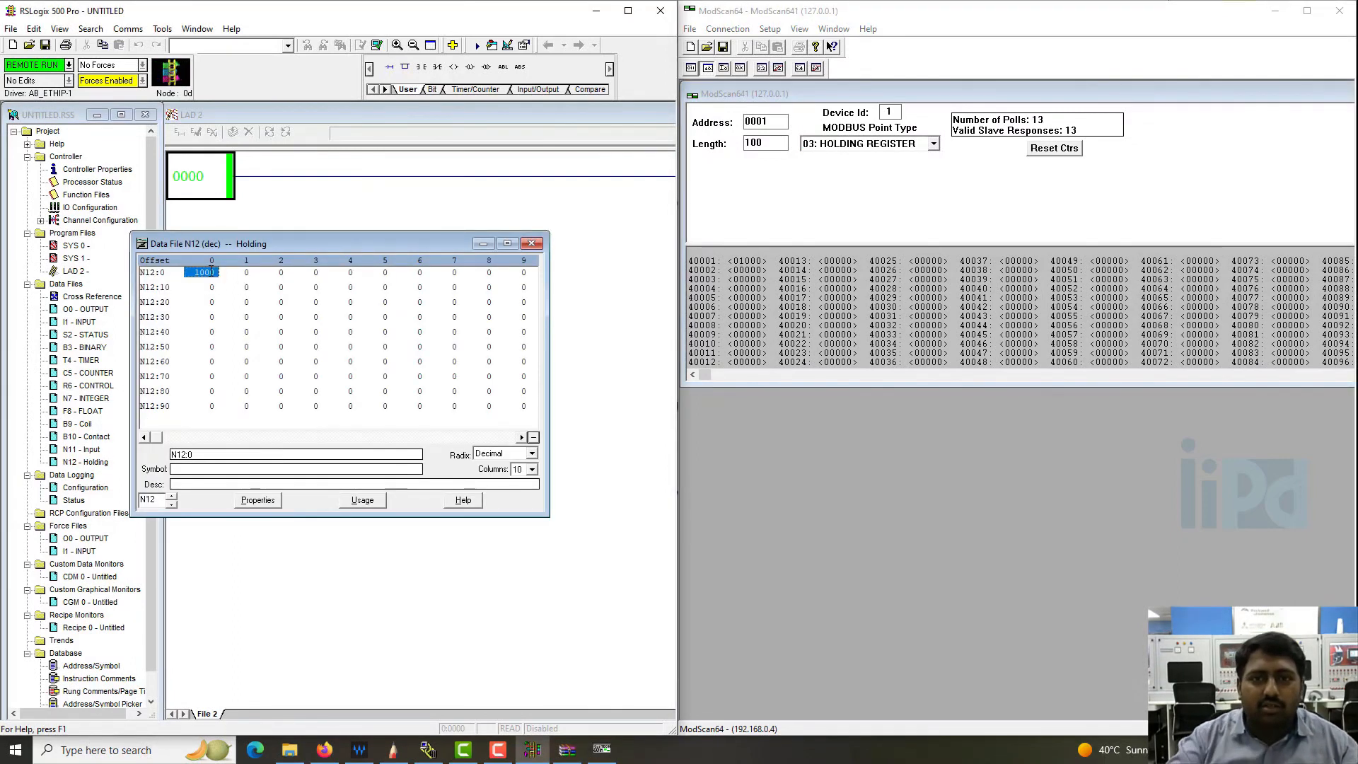
{"action": "left_click", "coordinate": [385, 332]}
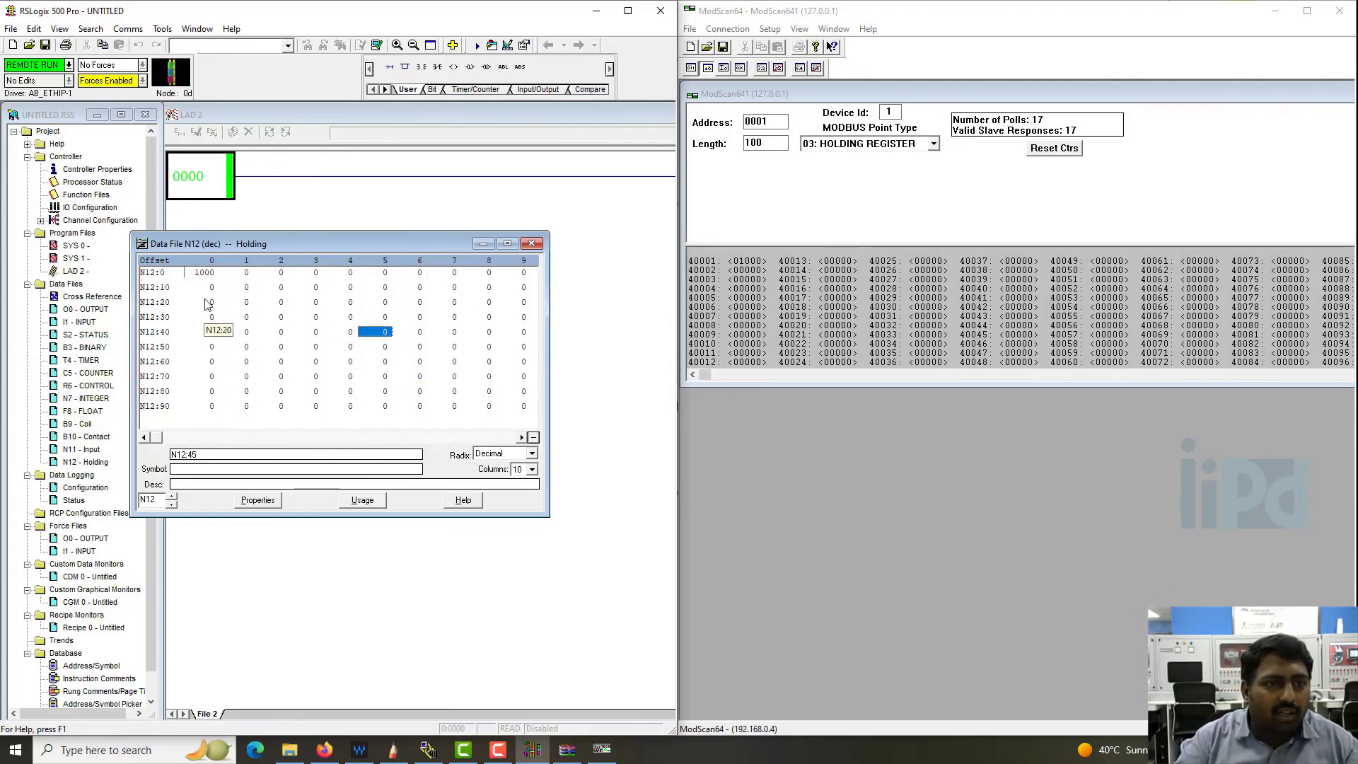
{"action": "double_click", "coordinate": [515, 276]}
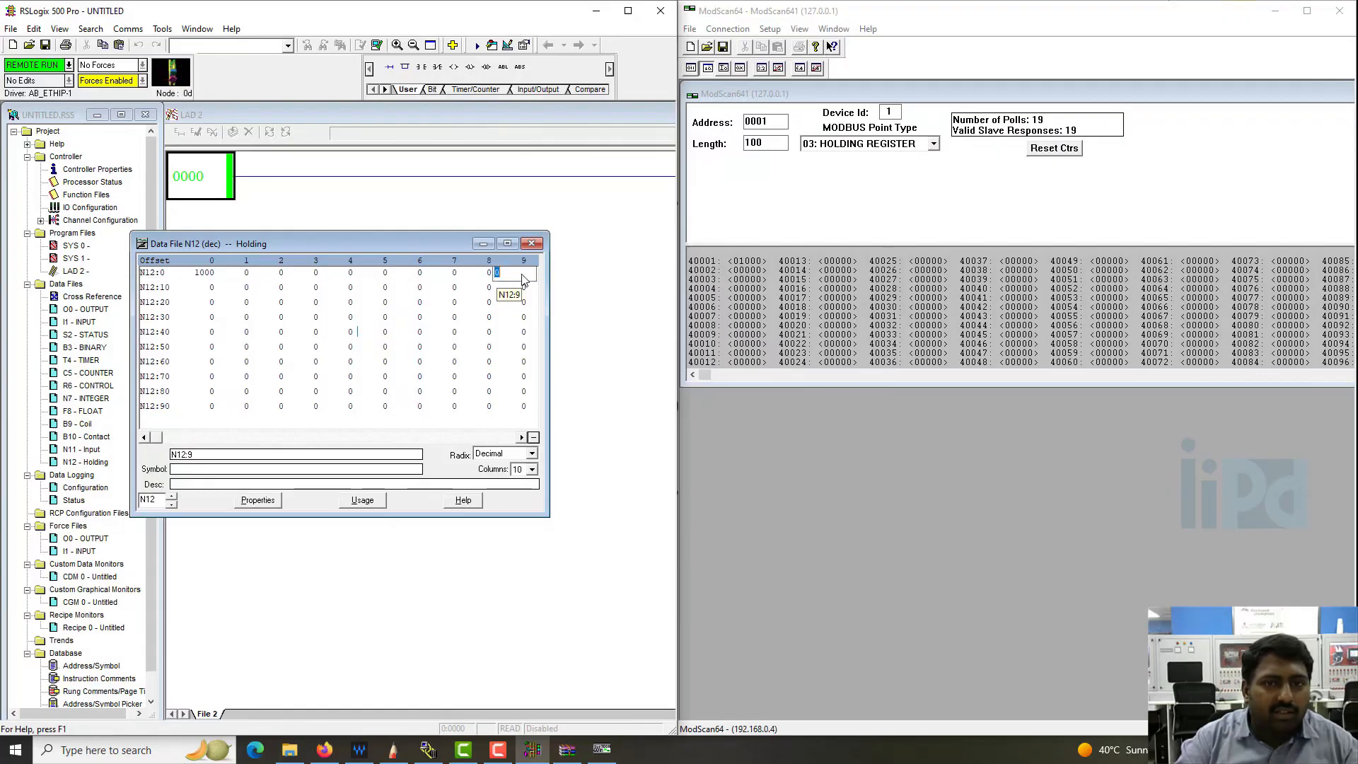
{"action": "key", "text": "Return"}
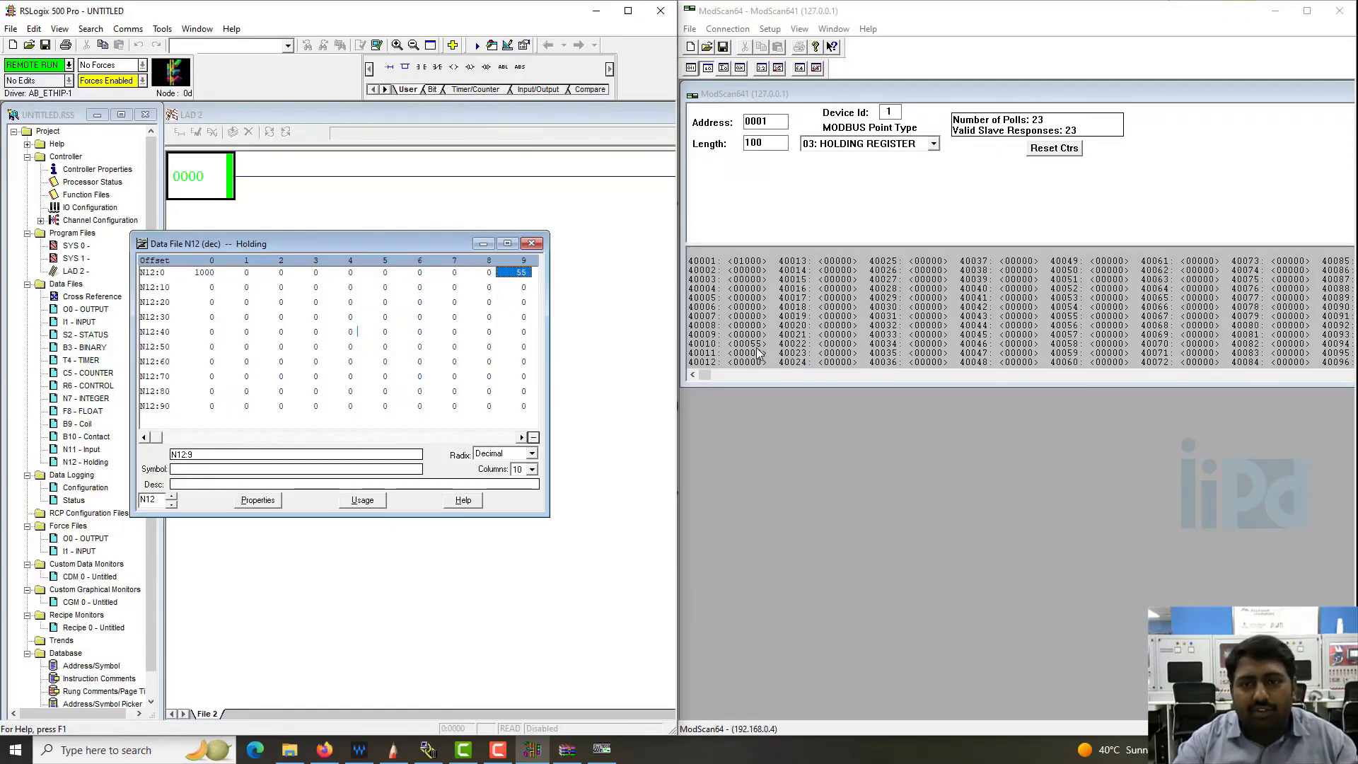
- Write the value 1555 to holding register 40020 from ModScan64 and check N12:19 in the RSLogix 500 data file
{"action": "left_click", "coordinate": [864, 331]}
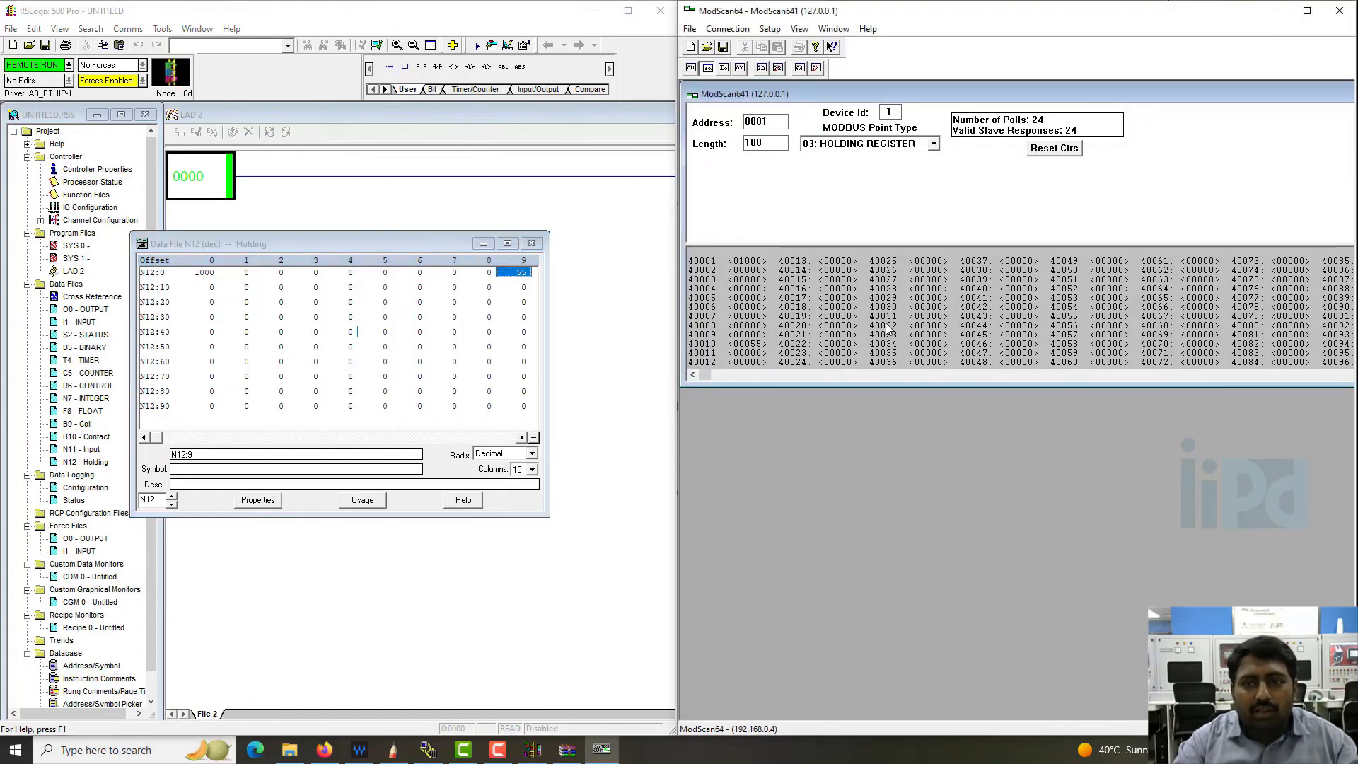
{"action": "double_click", "coordinate": [838, 328]}
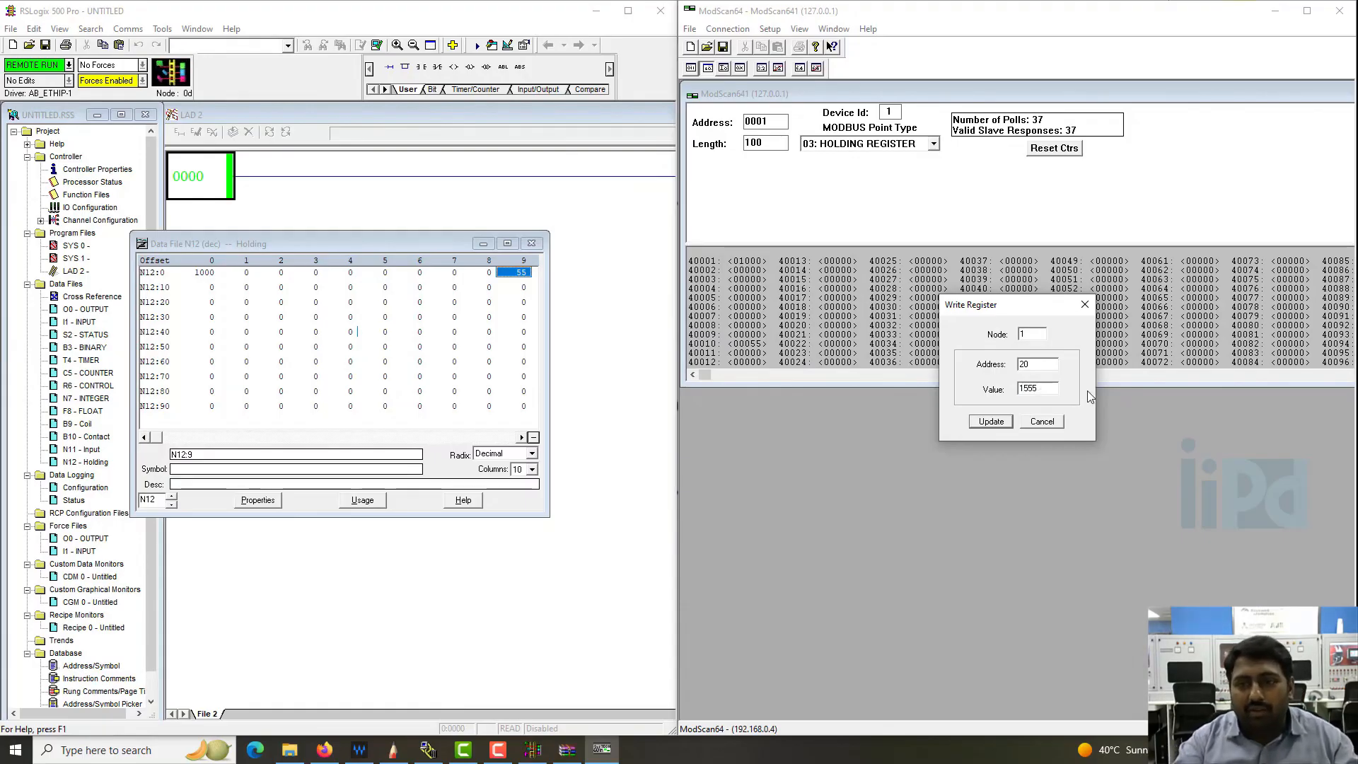
{"action": "left_click", "coordinate": [991, 421]}
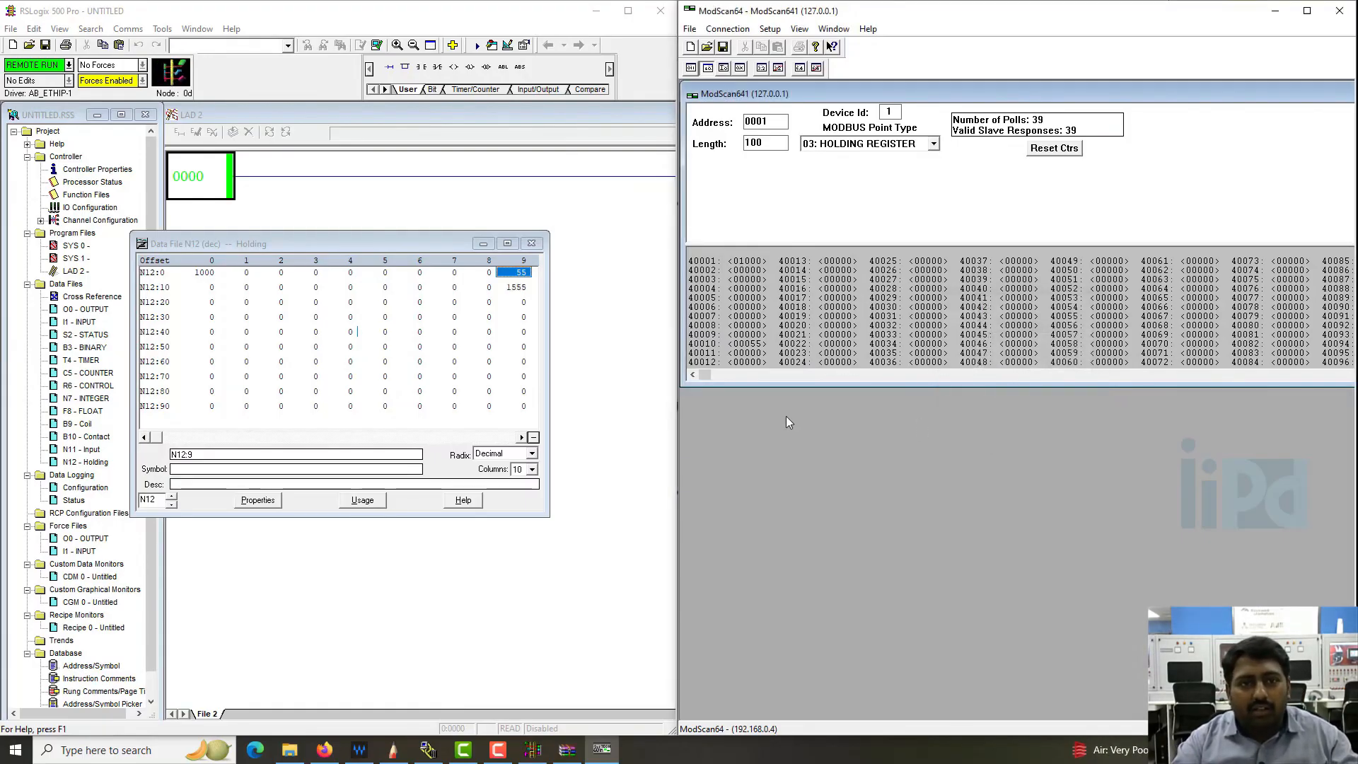
{"action": "left_click", "coordinate": [517, 288]}
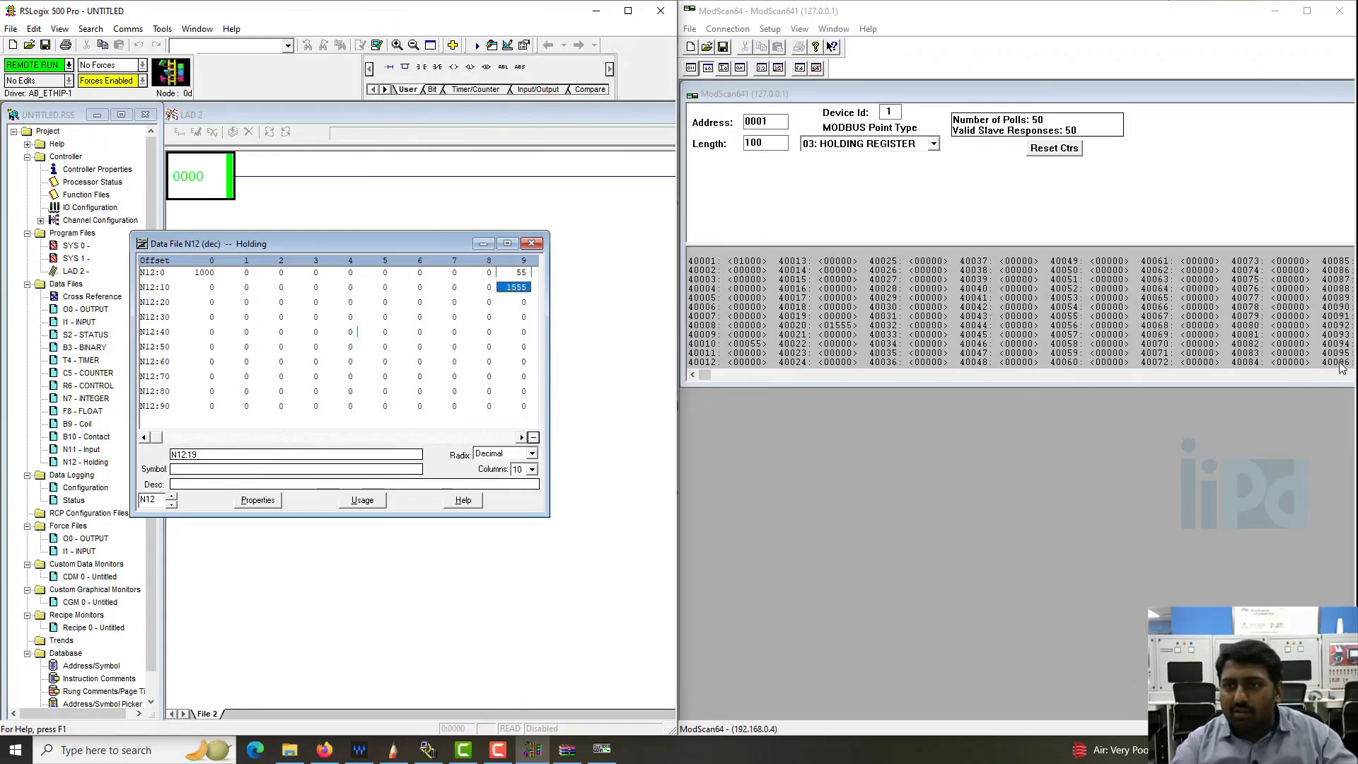
- Write the value 4589 to holding register 40090 from ModScan64 and check N12:89 in the RSLogix 500 data file
{"action": "double_click", "coordinate": [1335, 307]}
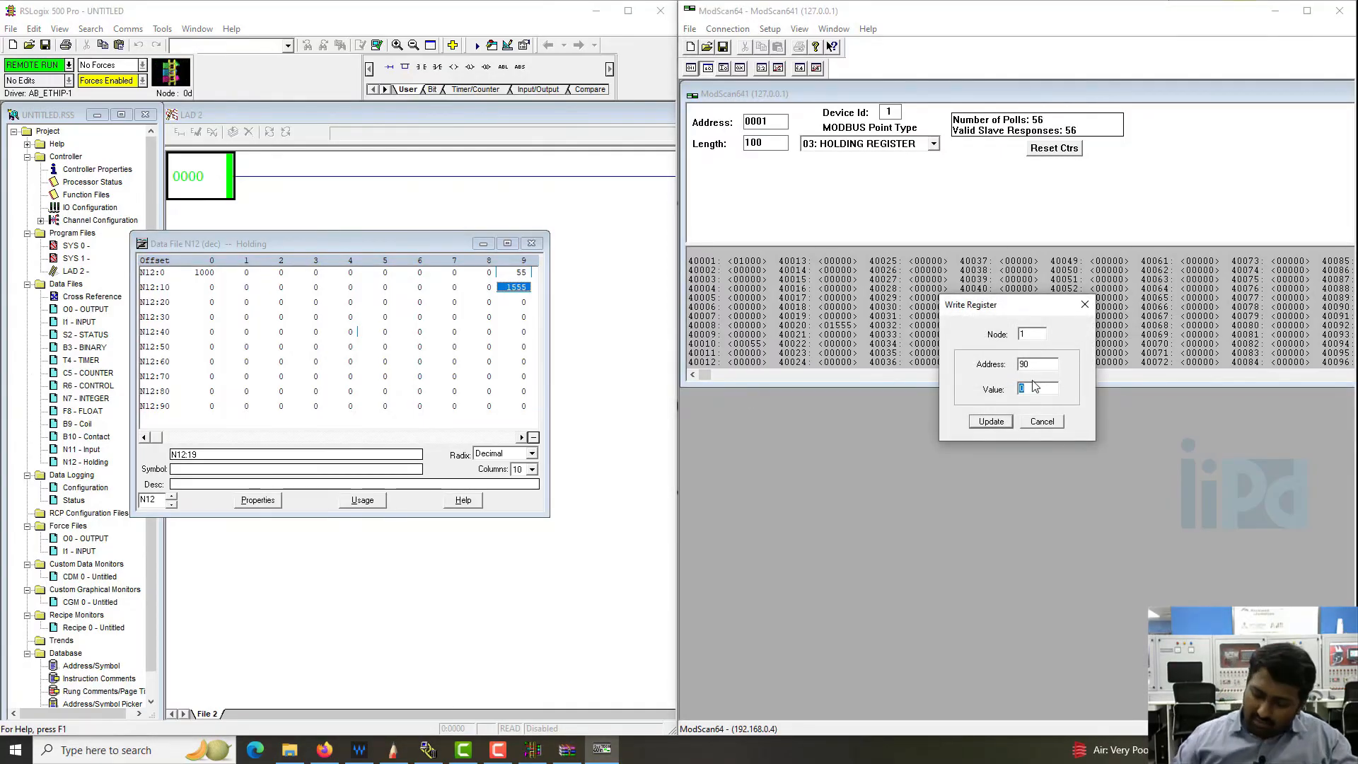
{"action": "type", "text": "458"}
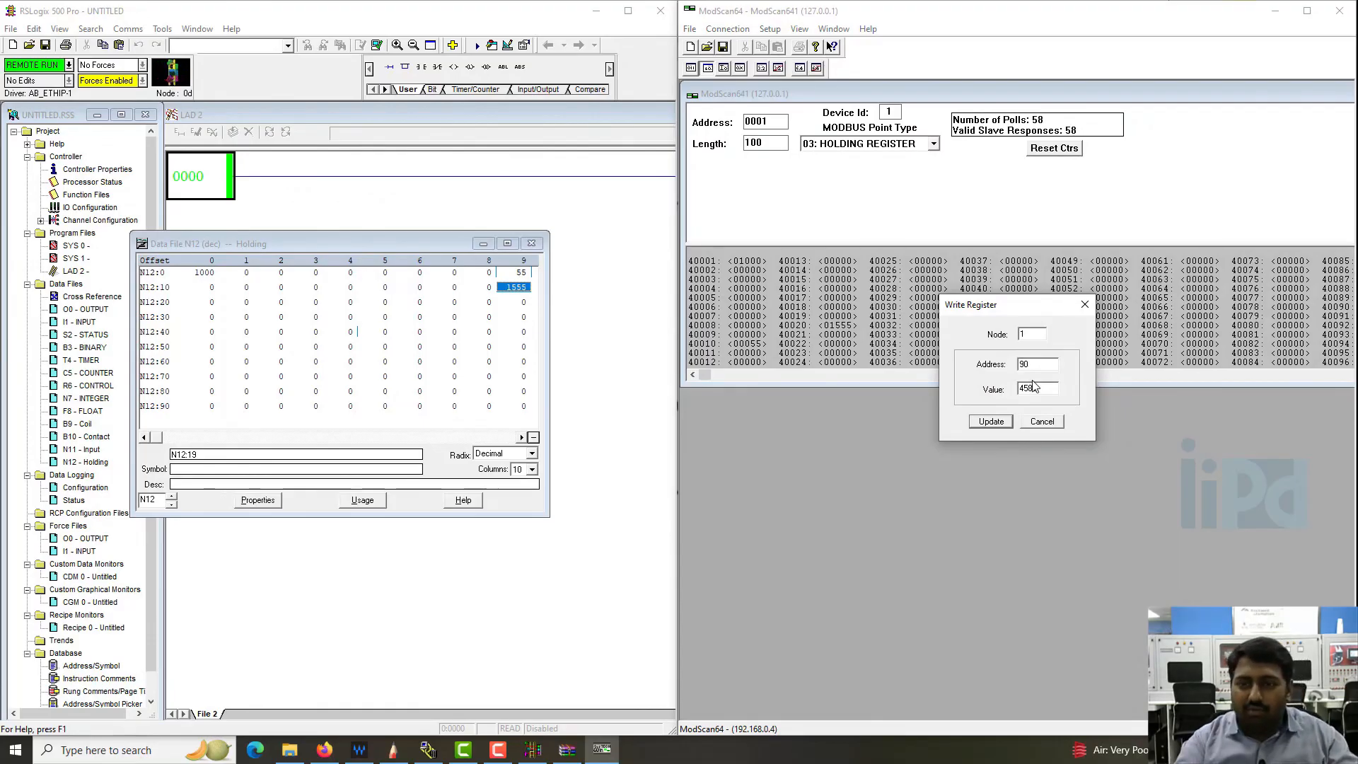
{"action": "type", "text": "9"}
{"action": "left_click", "coordinate": [991, 422]}
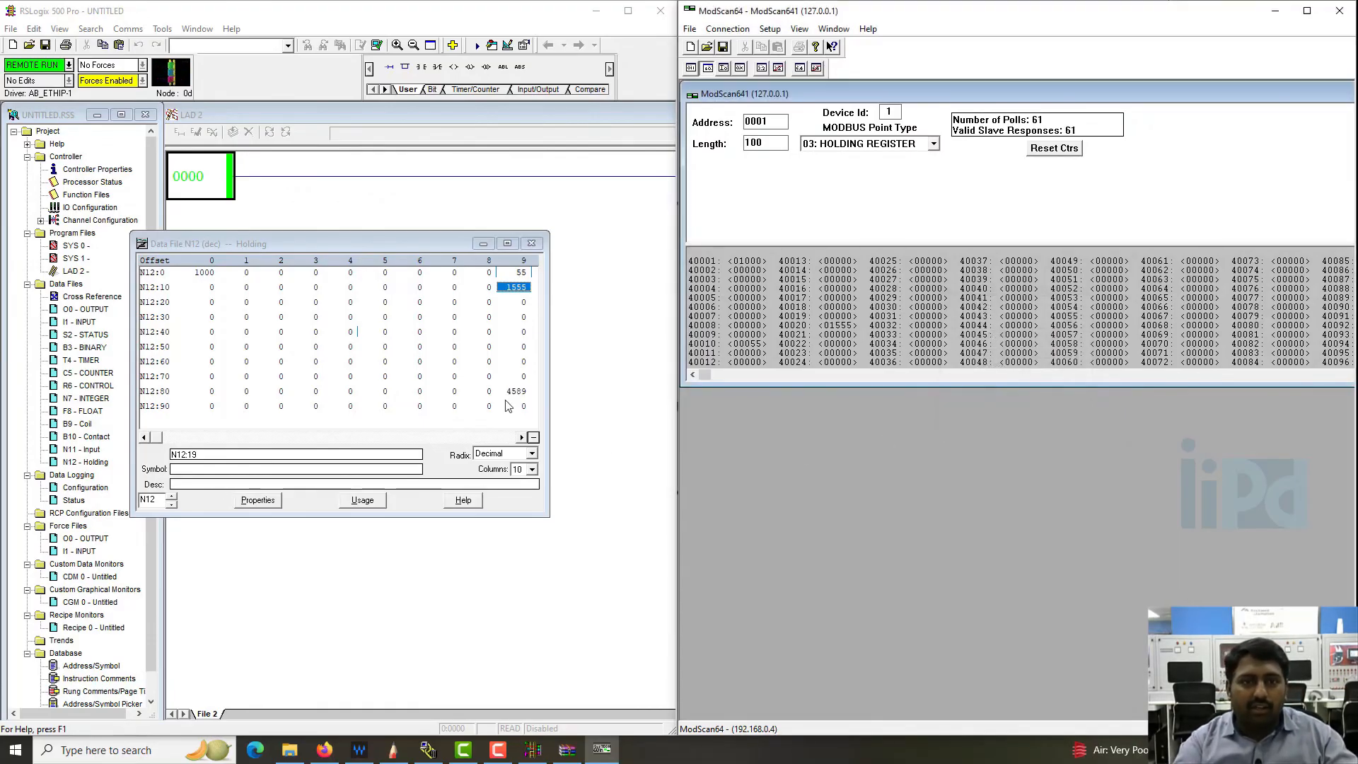
{"action": "left_click", "coordinate": [518, 393]}
{"action": "left_click", "coordinate": [453, 362]}
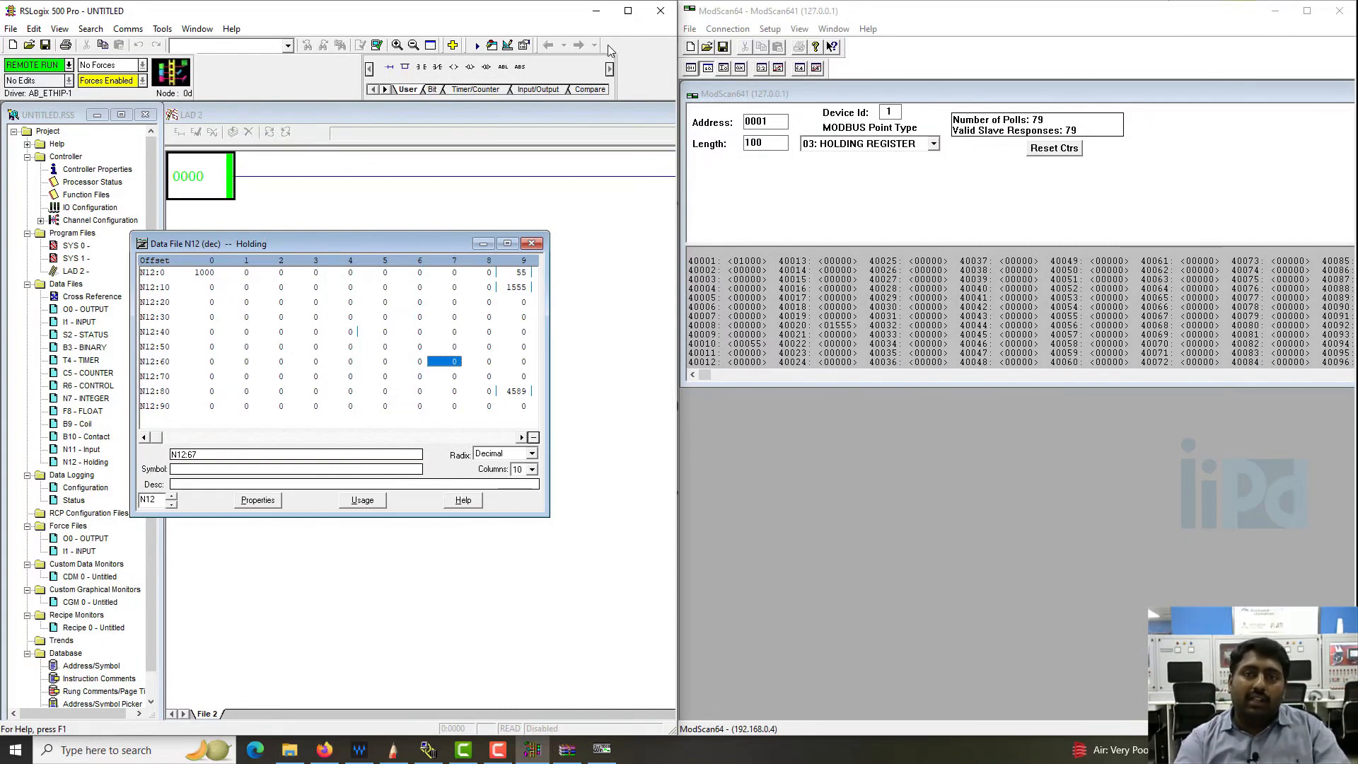
- Disconnect the active 127.0.0.1 connection in ModScan64 and close the program without saving changes
{"action": "left_click", "coordinate": [727, 29]}
{"action": "left_click", "coordinate": [746, 61]}
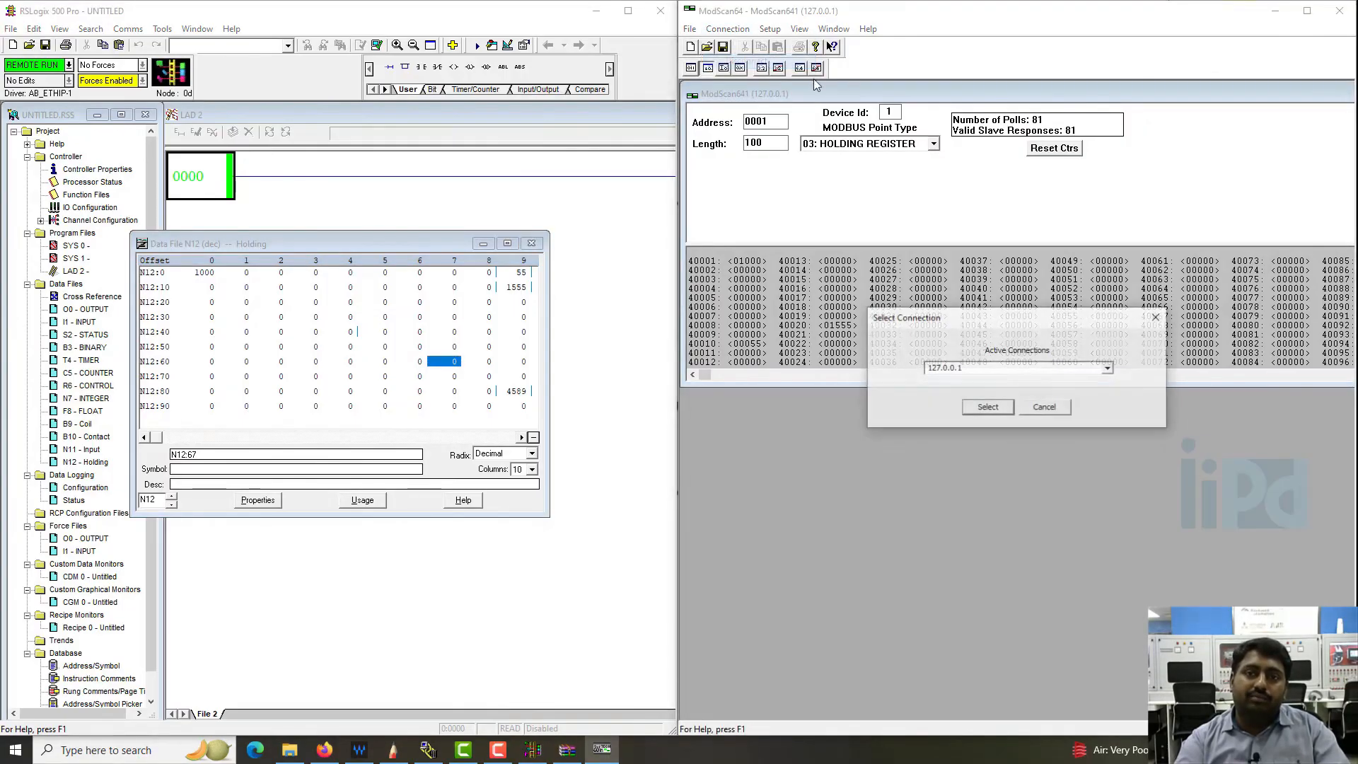
{"action": "left_click", "coordinate": [988, 409]}
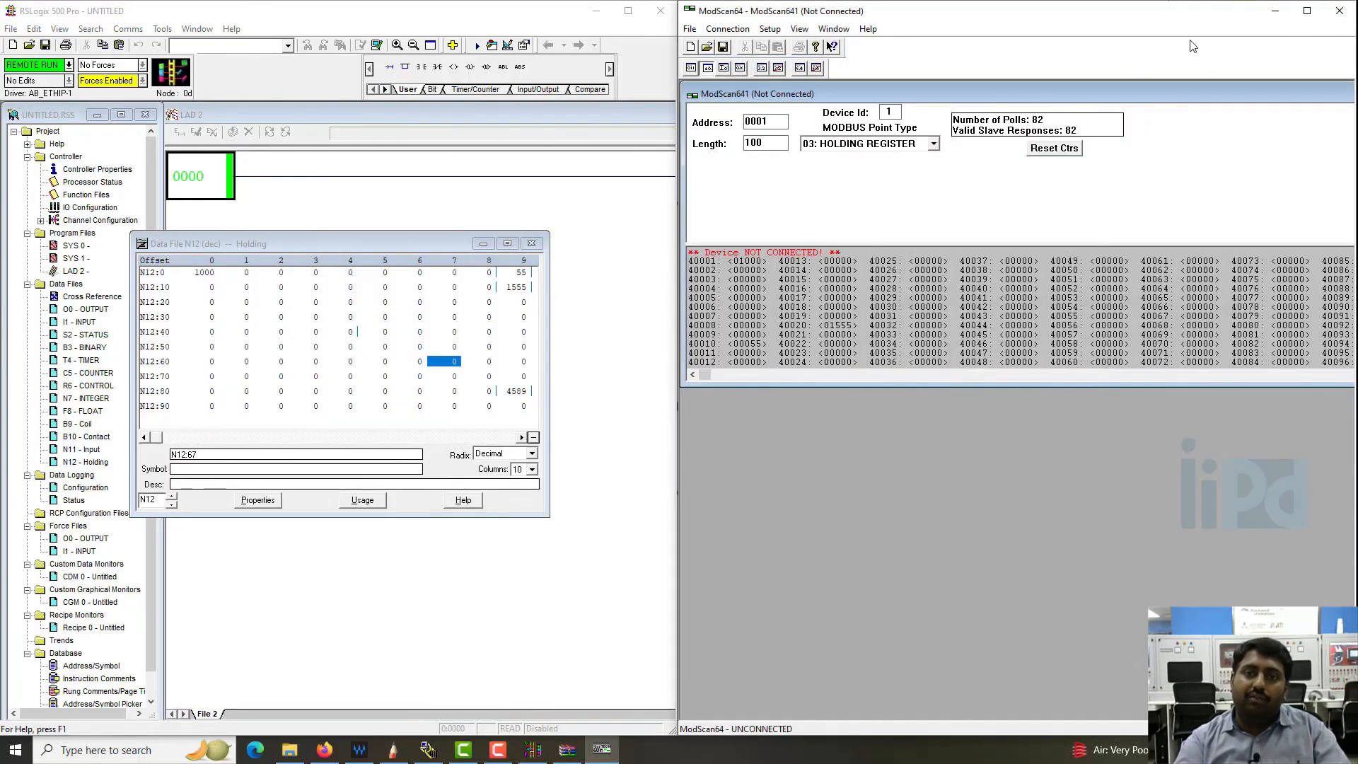
{"action": "left_click", "coordinate": [1340, 10]}
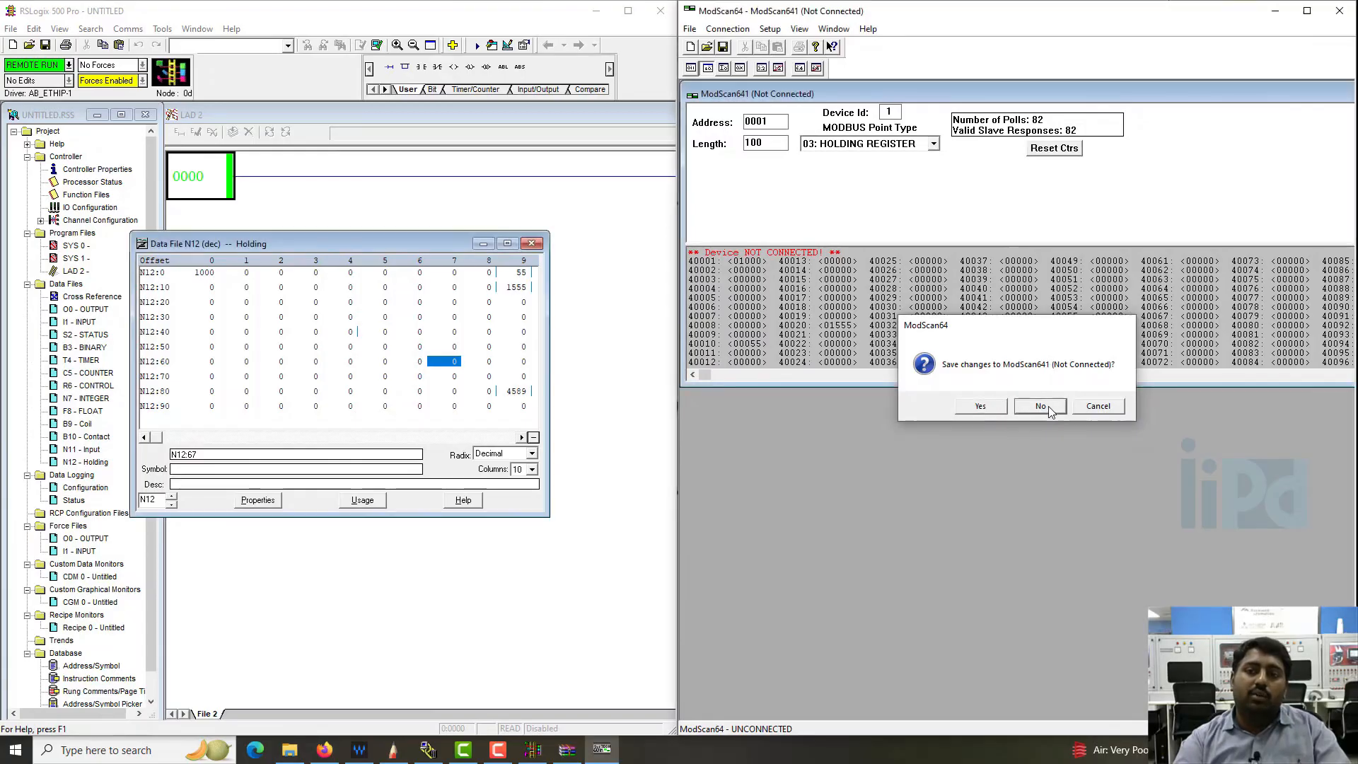
{"action": "left_click", "coordinate": [1049, 407]}
- Launch KEPServerEX 5 Configuration, close the Downloads folder, and place KEPServerEX side by side with RSLogix 500
{"action": "key", "text": "super"}
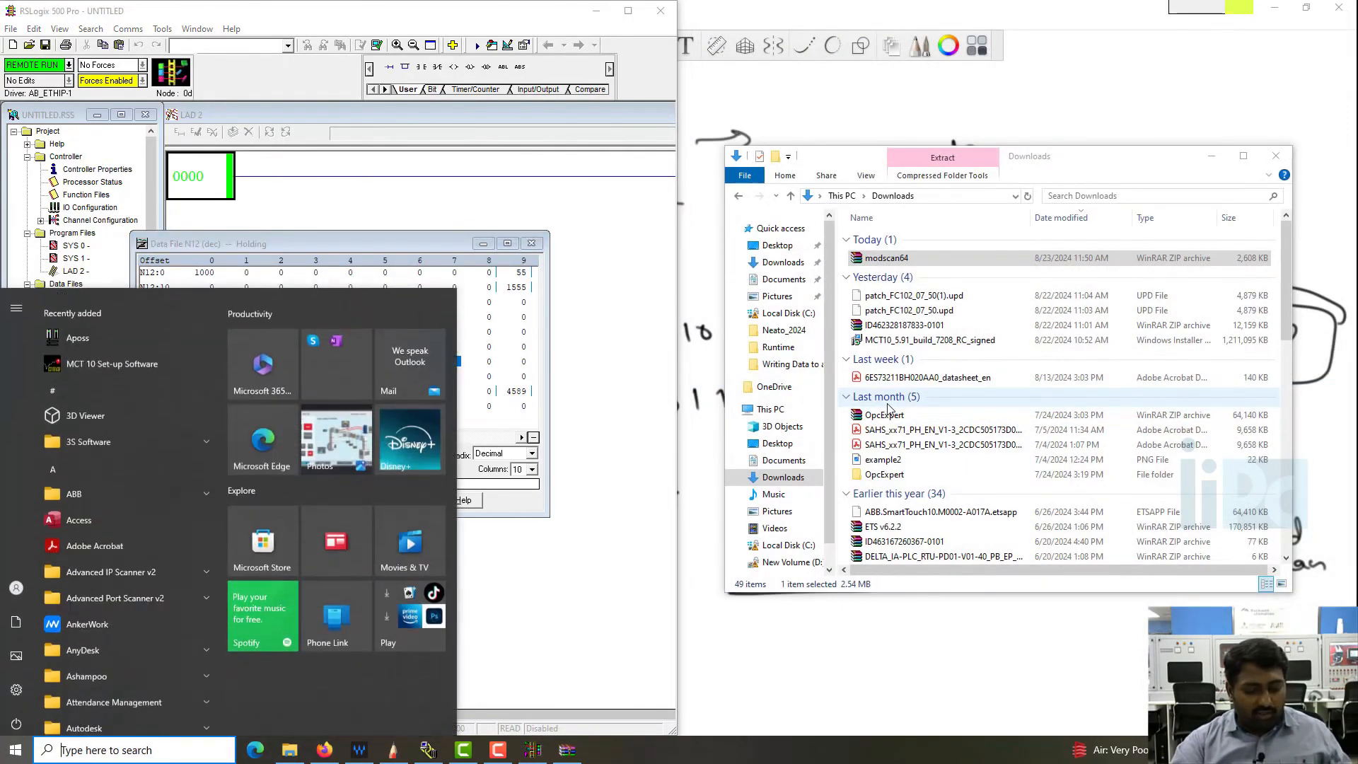
{"action": "type", "text": "kep"}
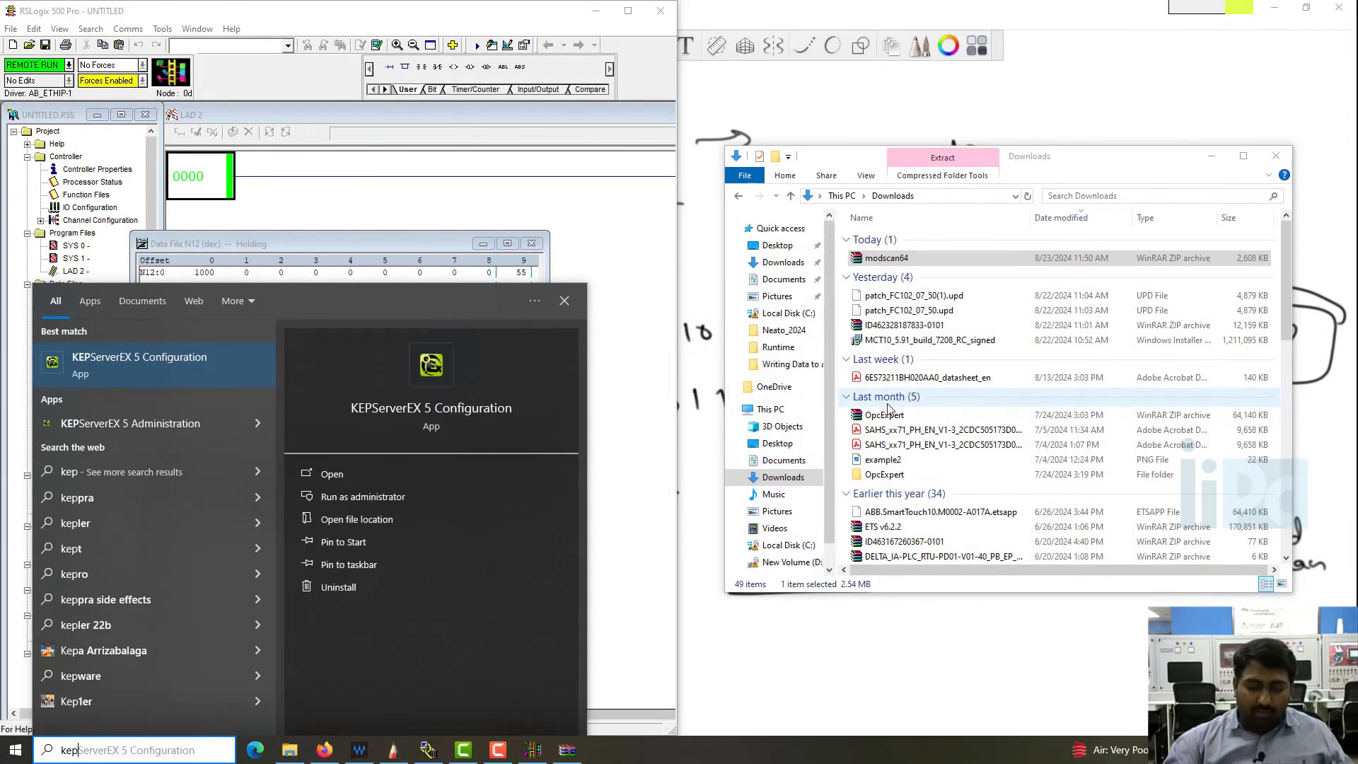
{"action": "key", "text": "Return"}
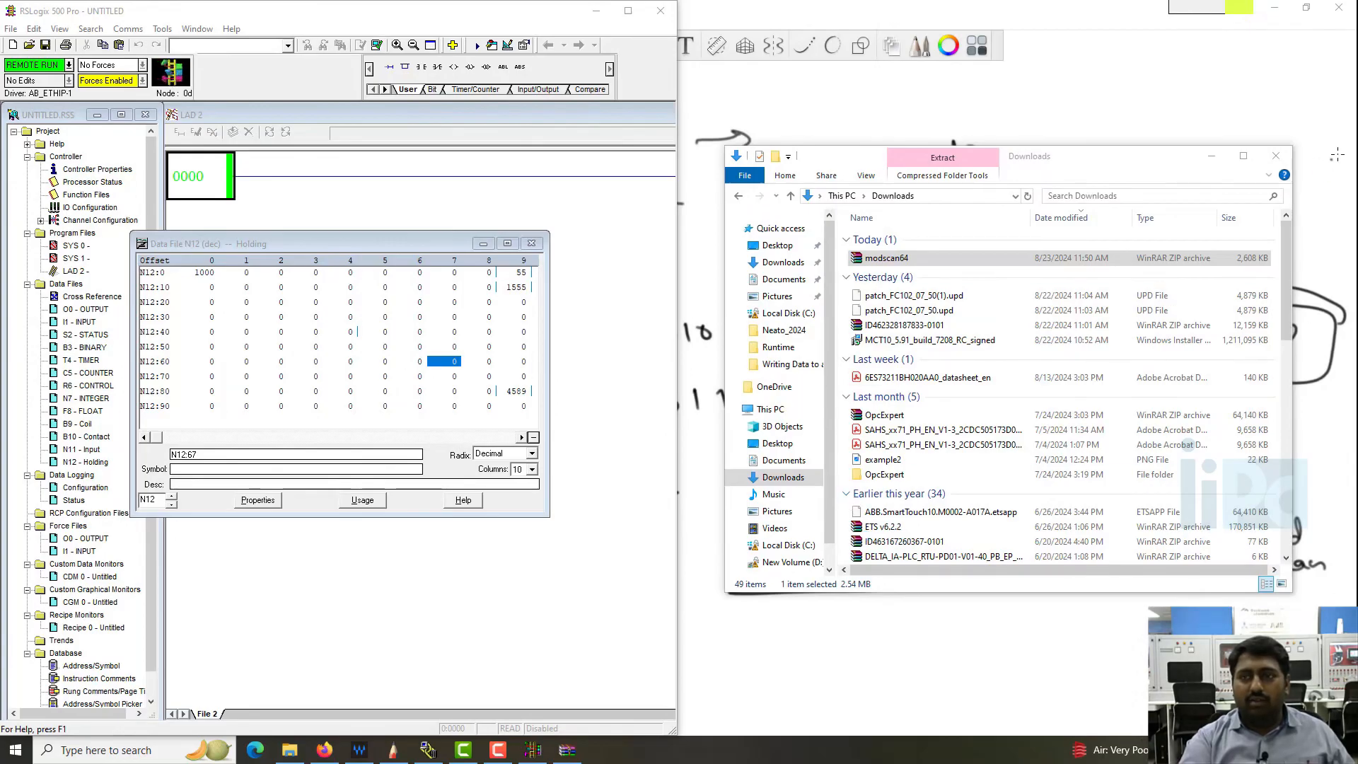
{"action": "left_click", "coordinate": [1276, 156]}
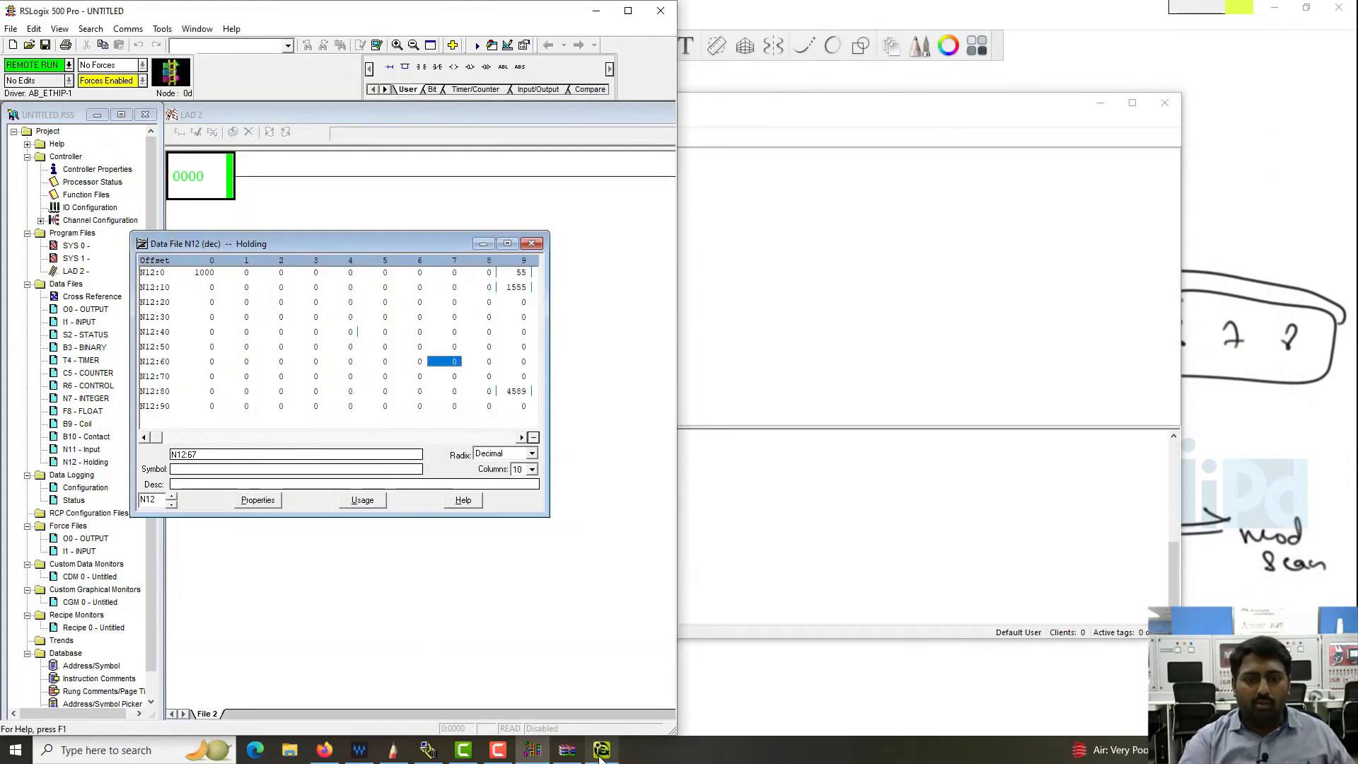
{"action": "left_click", "coordinate": [602, 751]}
{"action": "left_click_drag", "start_coordinate": [646, 111], "coordinate": [1354, 114]}
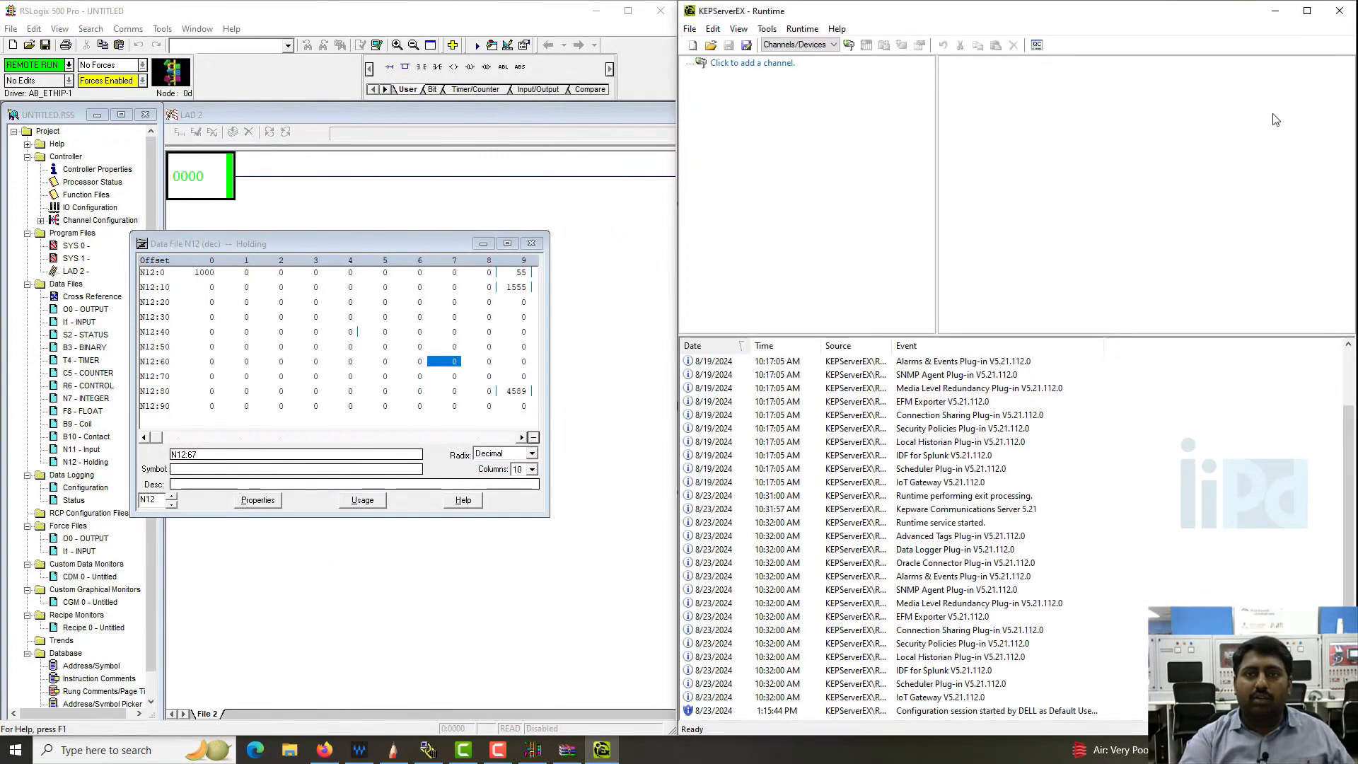
- Start a new KEPServerEX channel and name it Mod TCP
{"action": "left_click", "coordinate": [768, 68]}
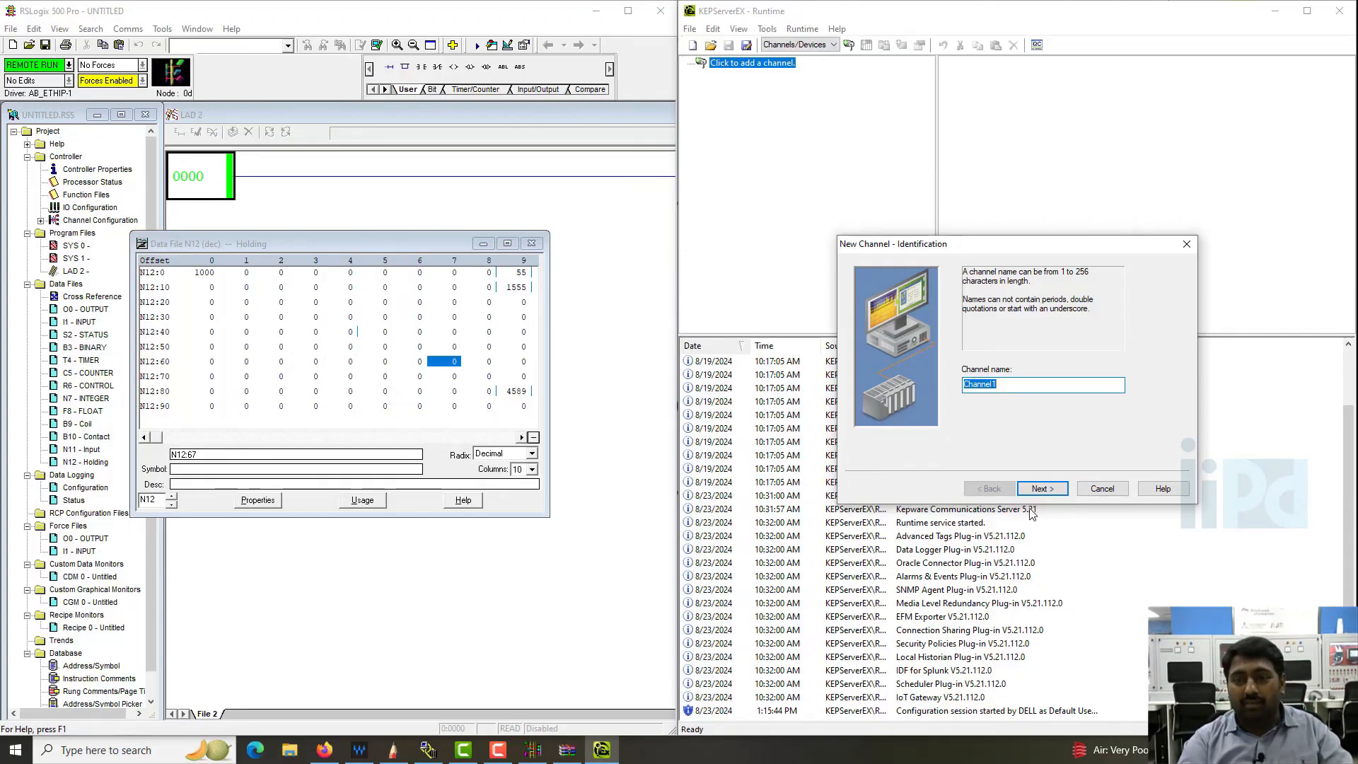
{"action": "type", "text": "Mod"}
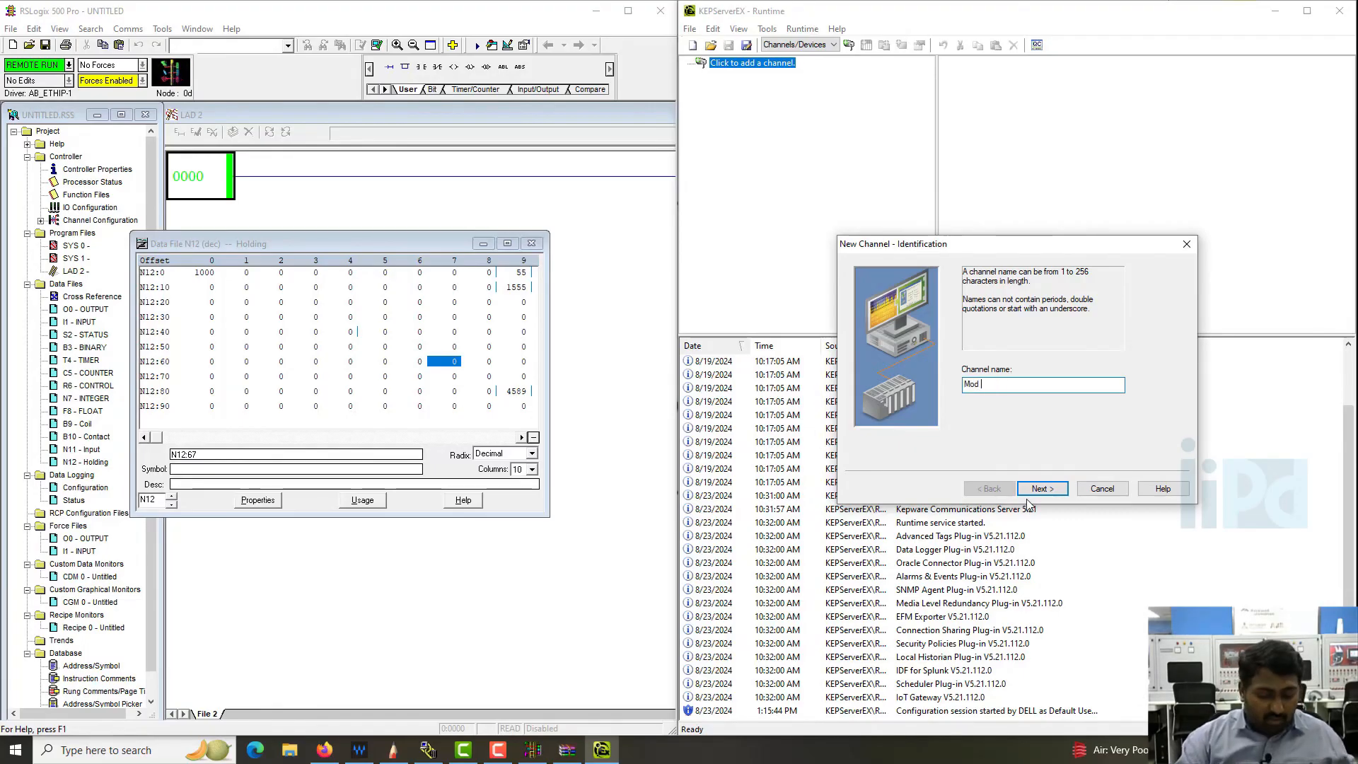
{"action": "type", "text": " TCP"}
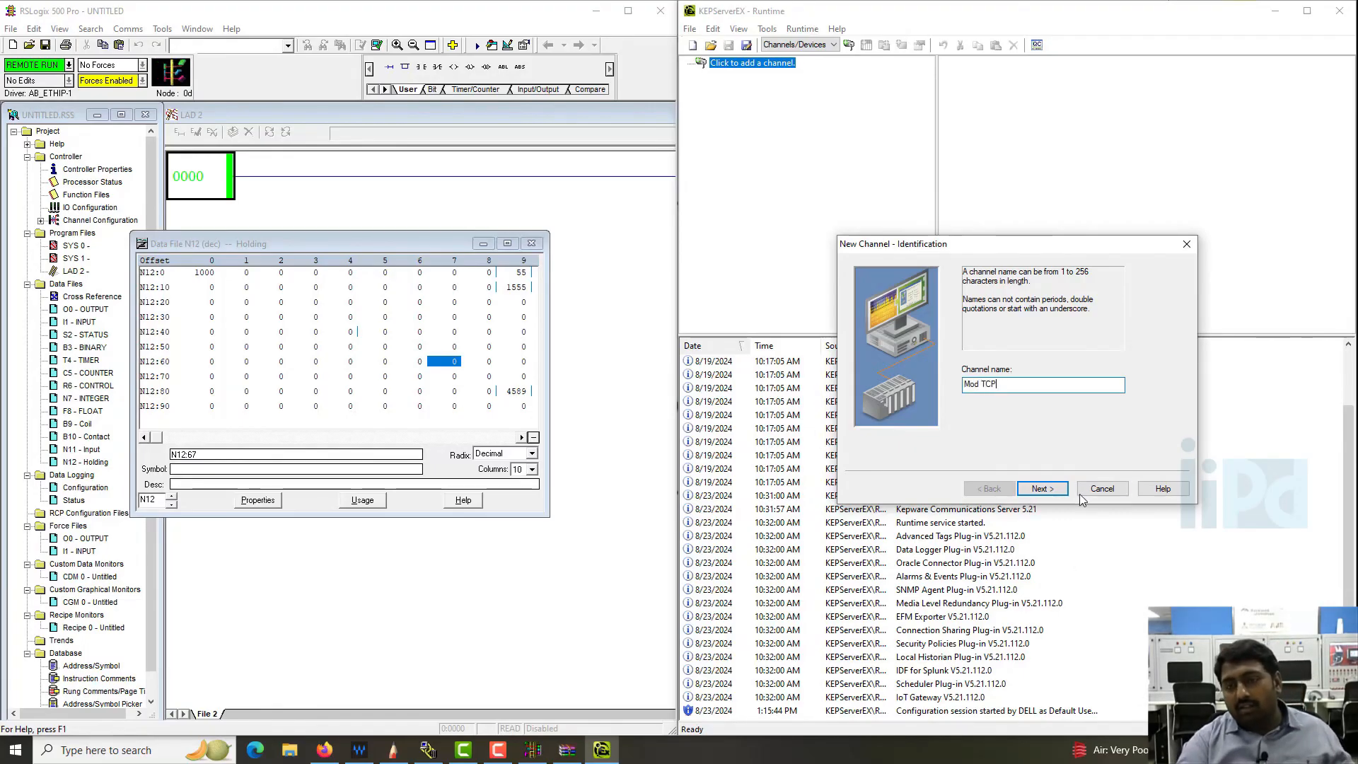
{"action": "left_click", "coordinate": [1040, 489]}
- Assign the Modbus TCP/IP Ethernet device driver to the new channel, leaving diagnostics disabled
{"action": "left_click", "coordinate": [1034, 385]}
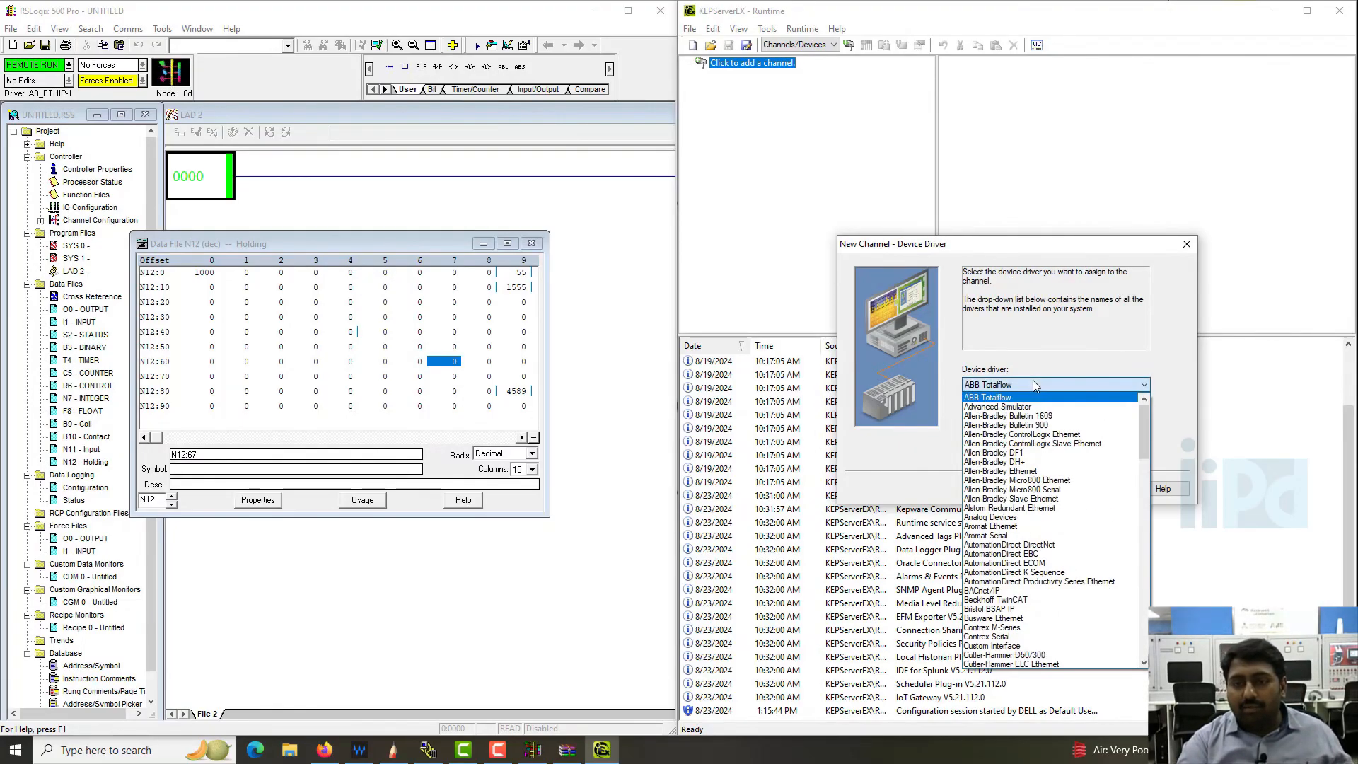
{"action": "scroll", "coordinate": [1080, 563], "scroll_direction": "down", "scroll_amount": 5}
{"action": "scroll", "coordinate": [1080, 563], "scroll_direction": "down", "scroll_amount": 7}
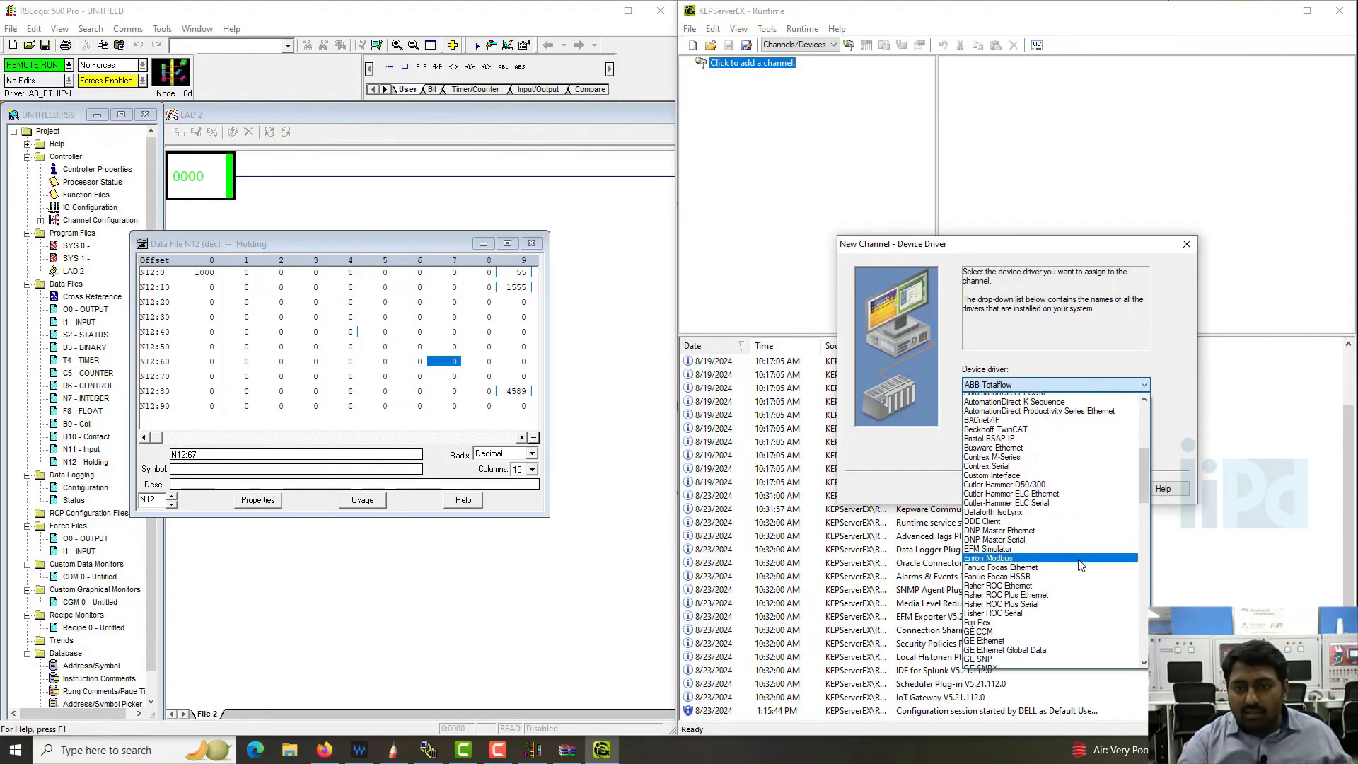
{"action": "scroll", "coordinate": [1088, 573], "scroll_direction": "down", "scroll_amount": 6}
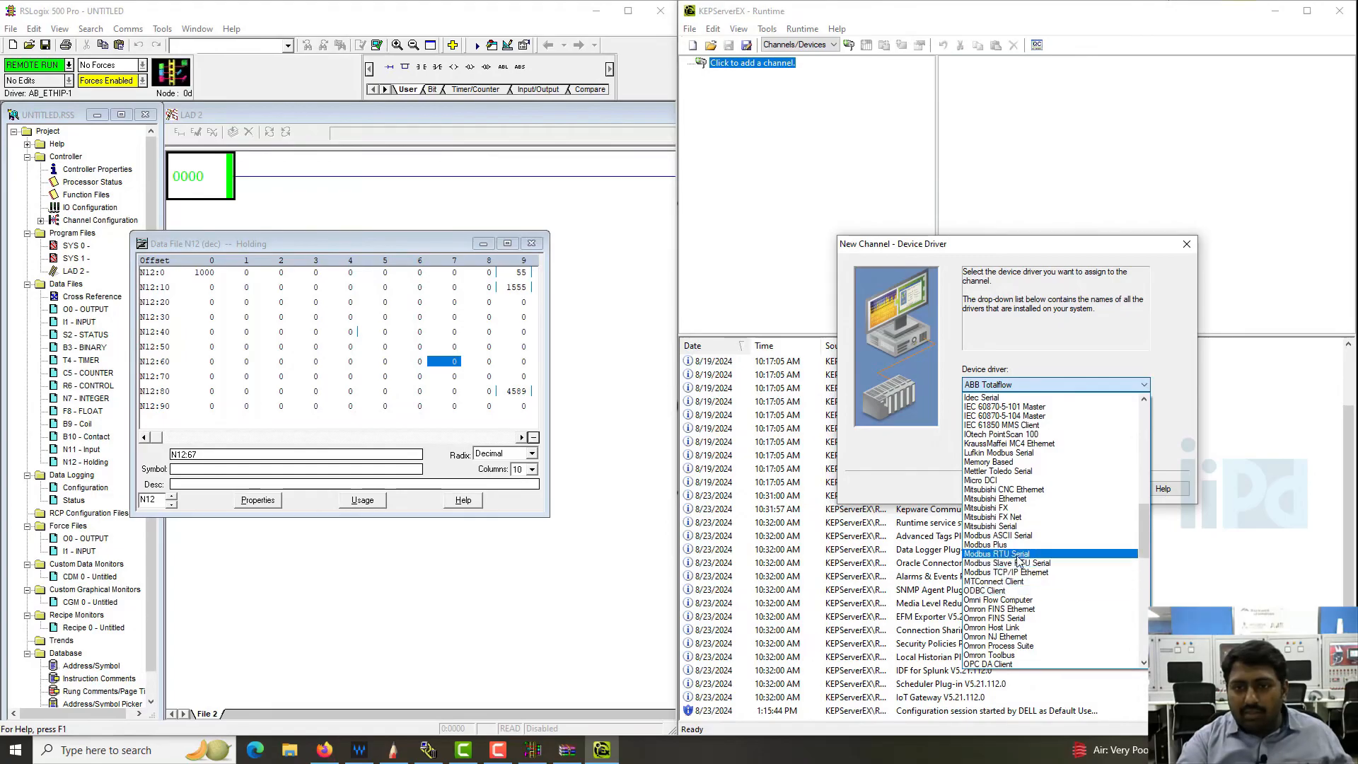
{"action": "left_click", "coordinate": [1040, 573]}
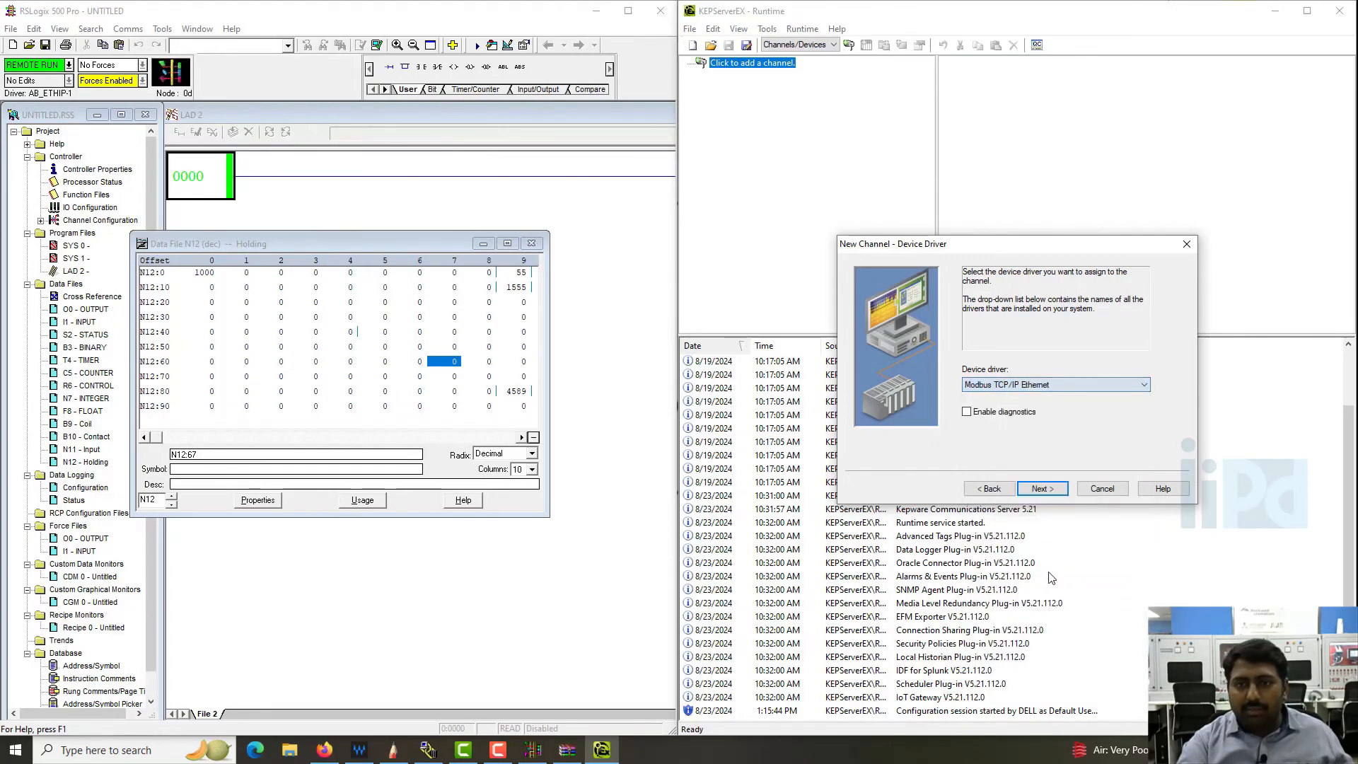
{"action": "left_click", "coordinate": [1041, 489]}
{"action": "left_click", "coordinate": [1040, 490]}
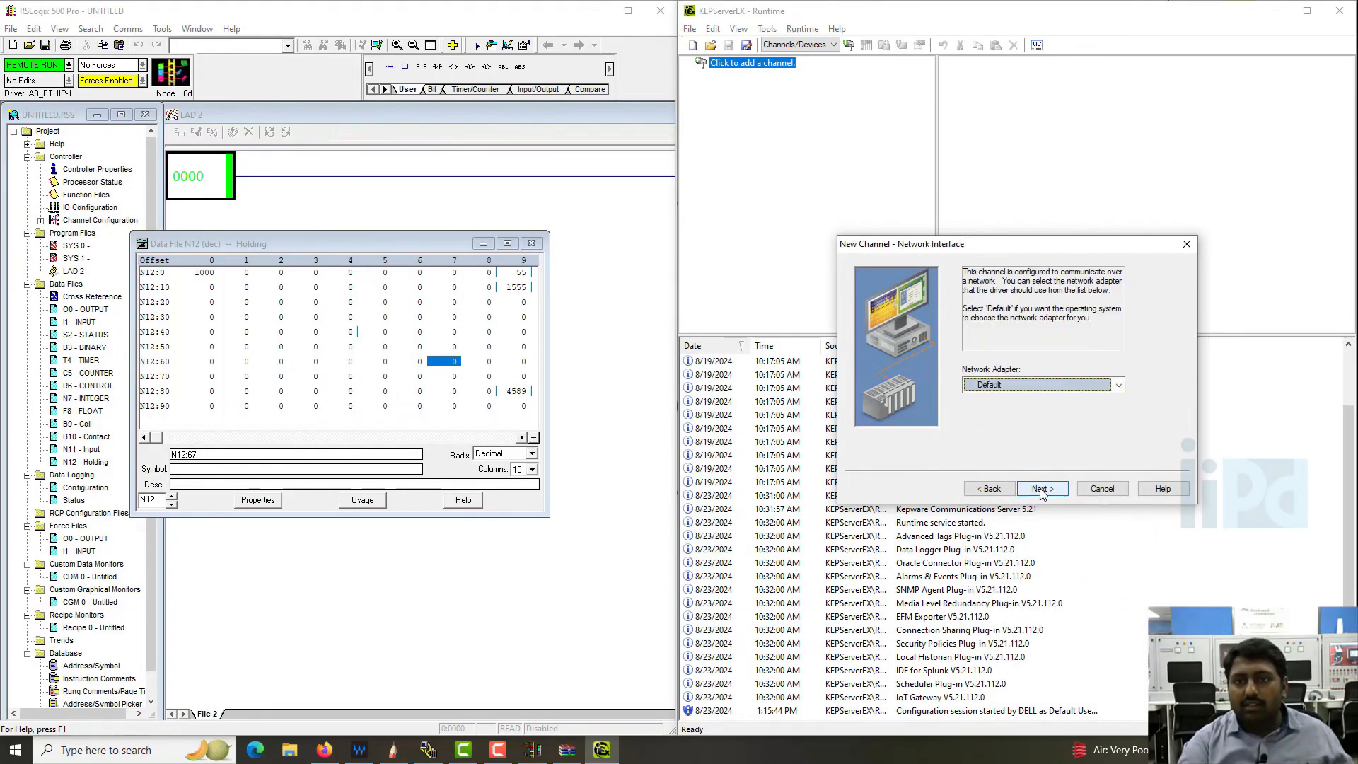
- Select the Intel(R) Ethernet adapter at 192.168.0.66 for the channel, keep the remaining defaults, and finish creating it
{"action": "left_click", "coordinate": [1016, 385]}
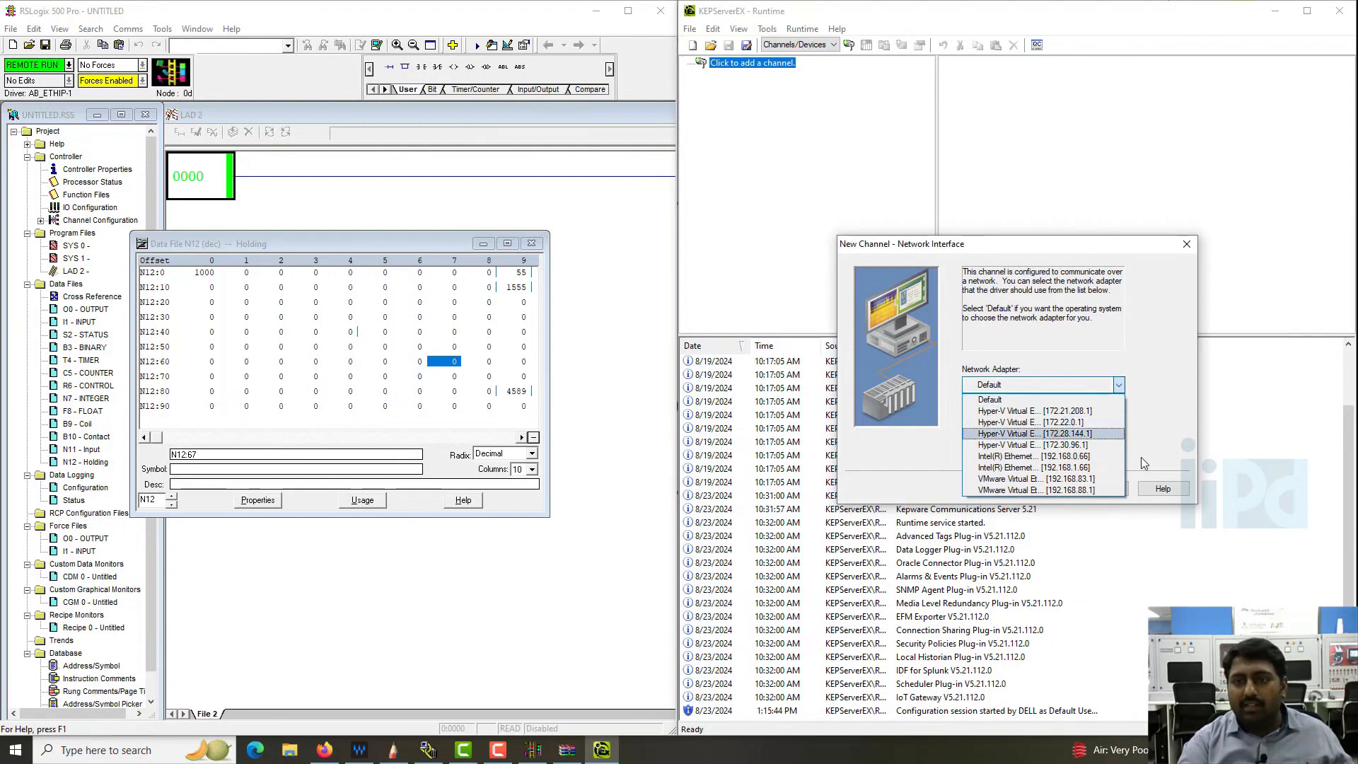
{"action": "left_click", "coordinate": [1064, 456]}
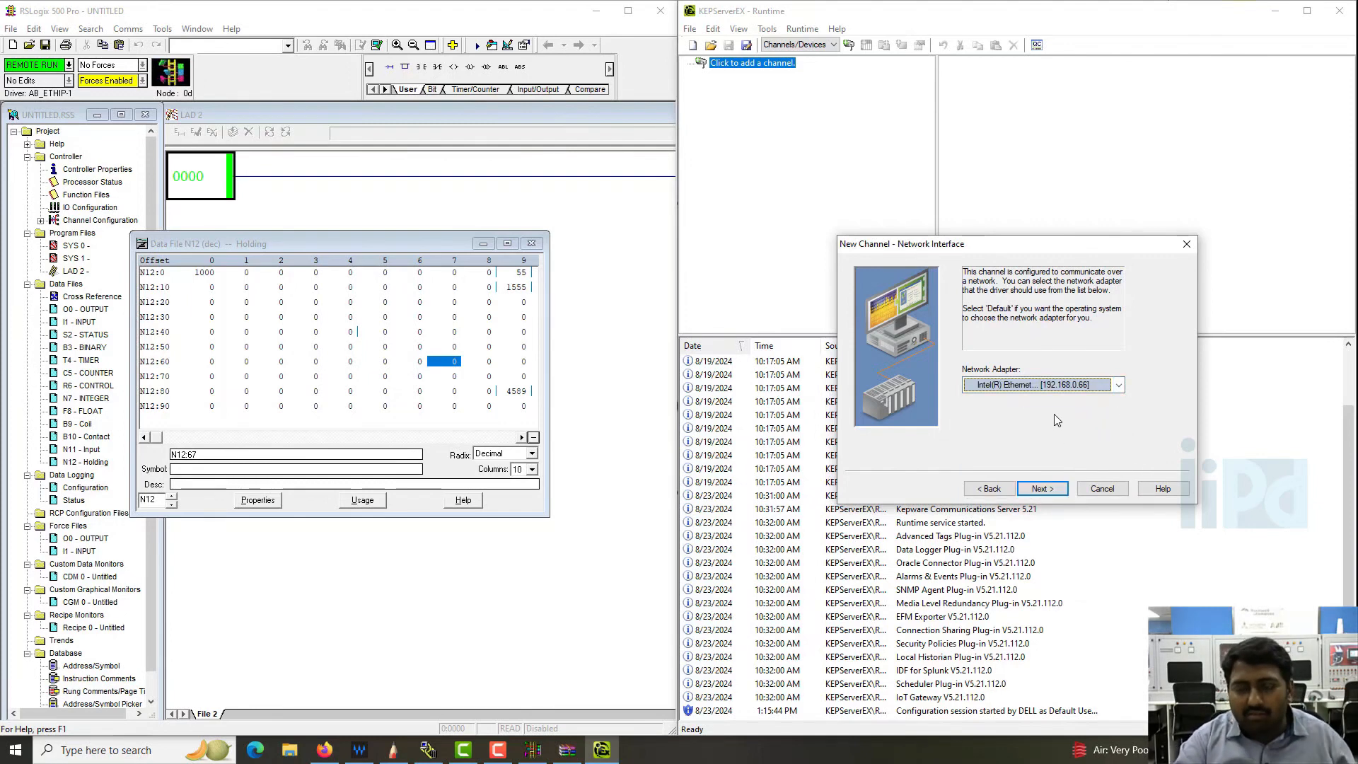
{"action": "left_click", "coordinate": [1051, 489]}
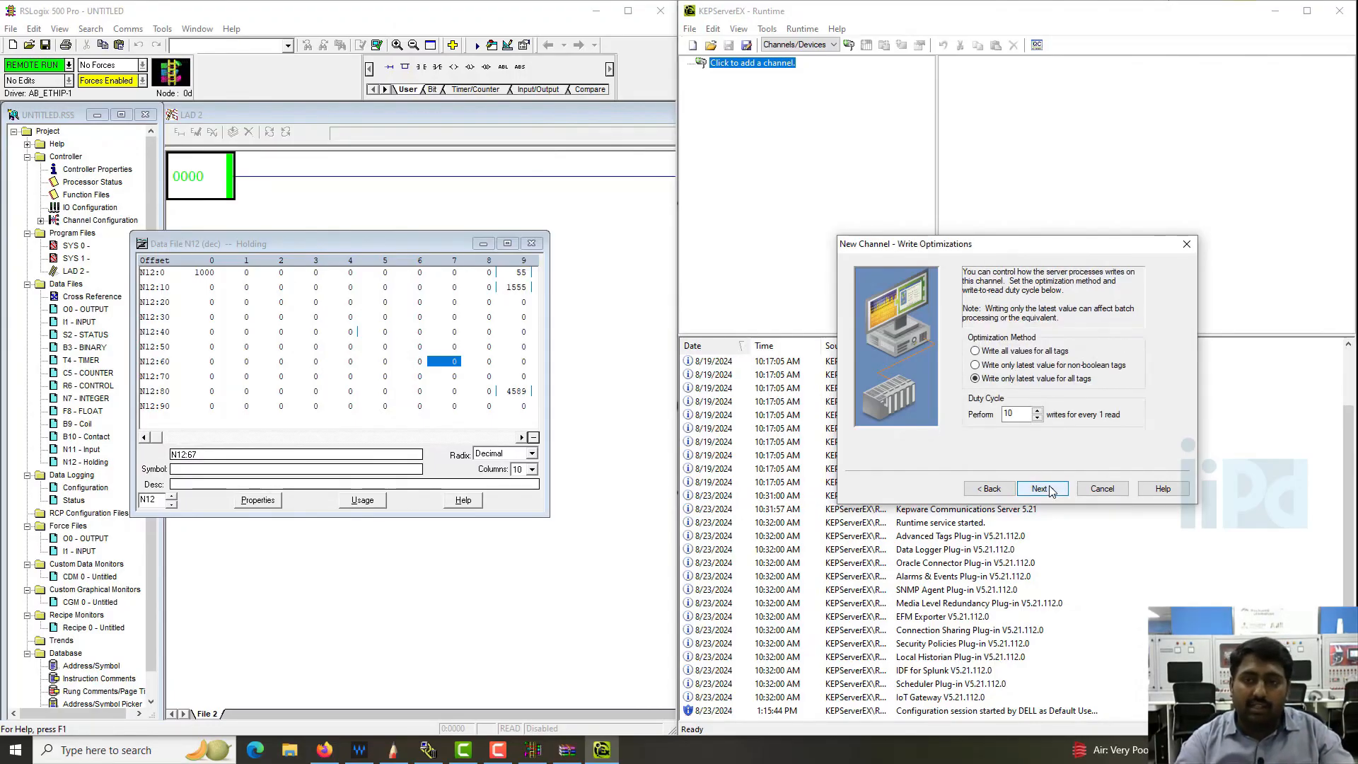
{"action": "left_click", "coordinate": [1050, 489]}
{"action": "left_click", "coordinate": [1050, 488]}
{"action": "left_click", "coordinate": [1051, 490]}
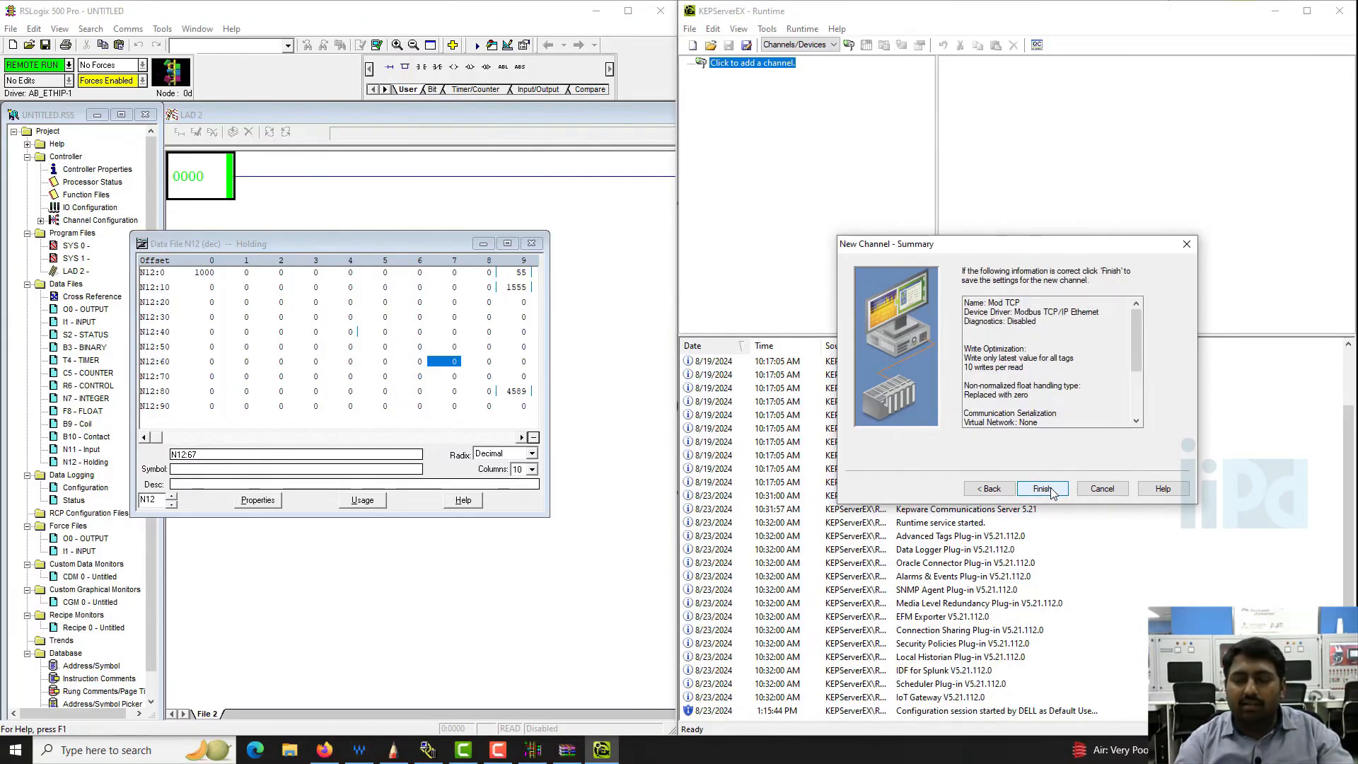
{"action": "left_click", "coordinate": [1044, 489]}
- Start a new device under the Mod TCP channel and name it ML1400
{"action": "left_click", "coordinate": [757, 76]}
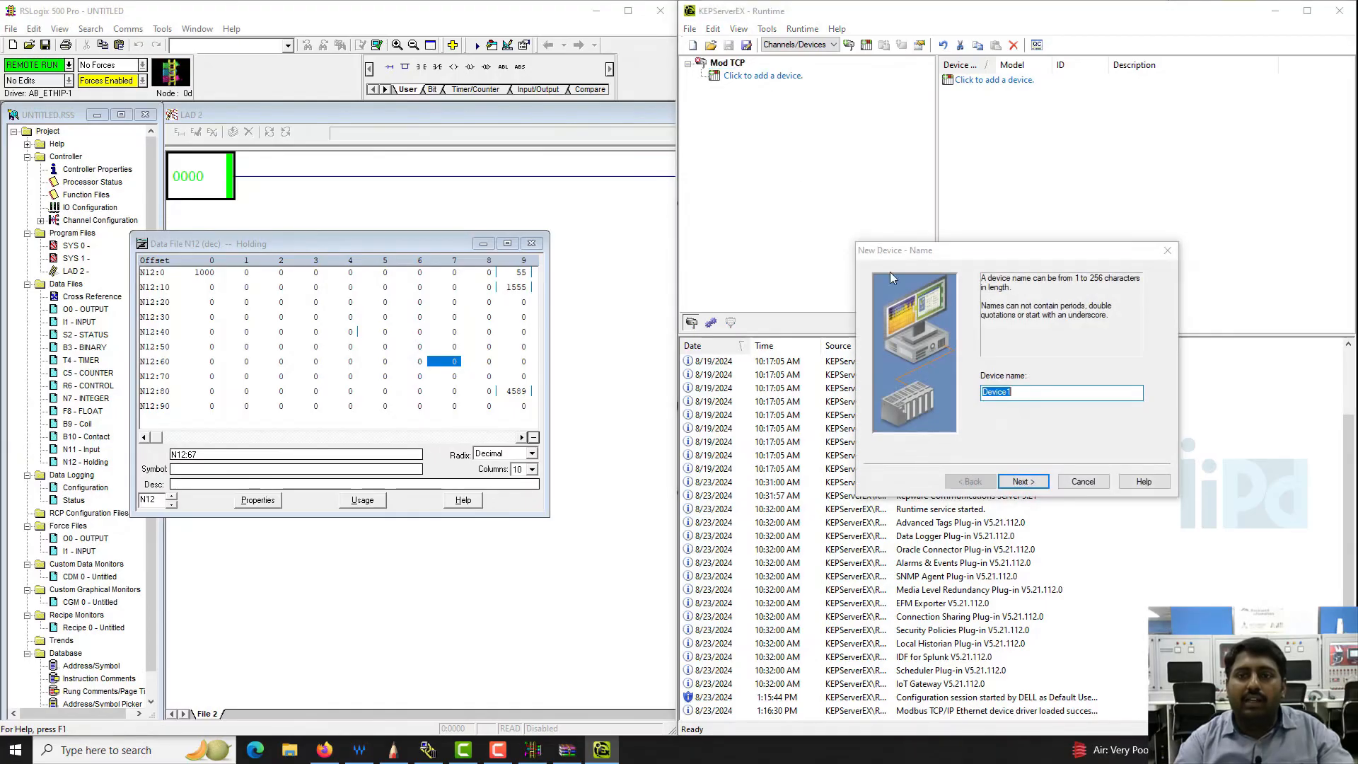
{"action": "type", "text": "D"}
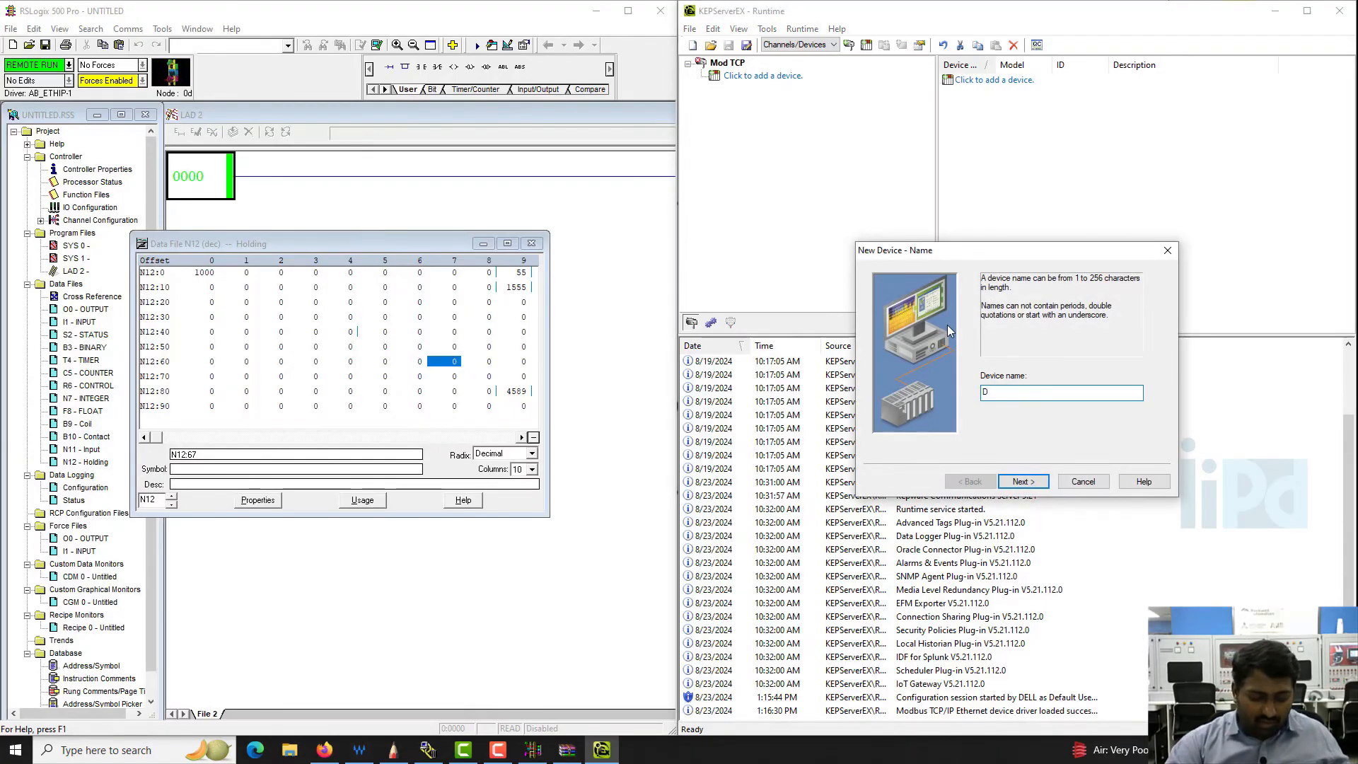
{"action": "key", "text": "BackSpace"}
{"action": "type", "text": "ML1400"}
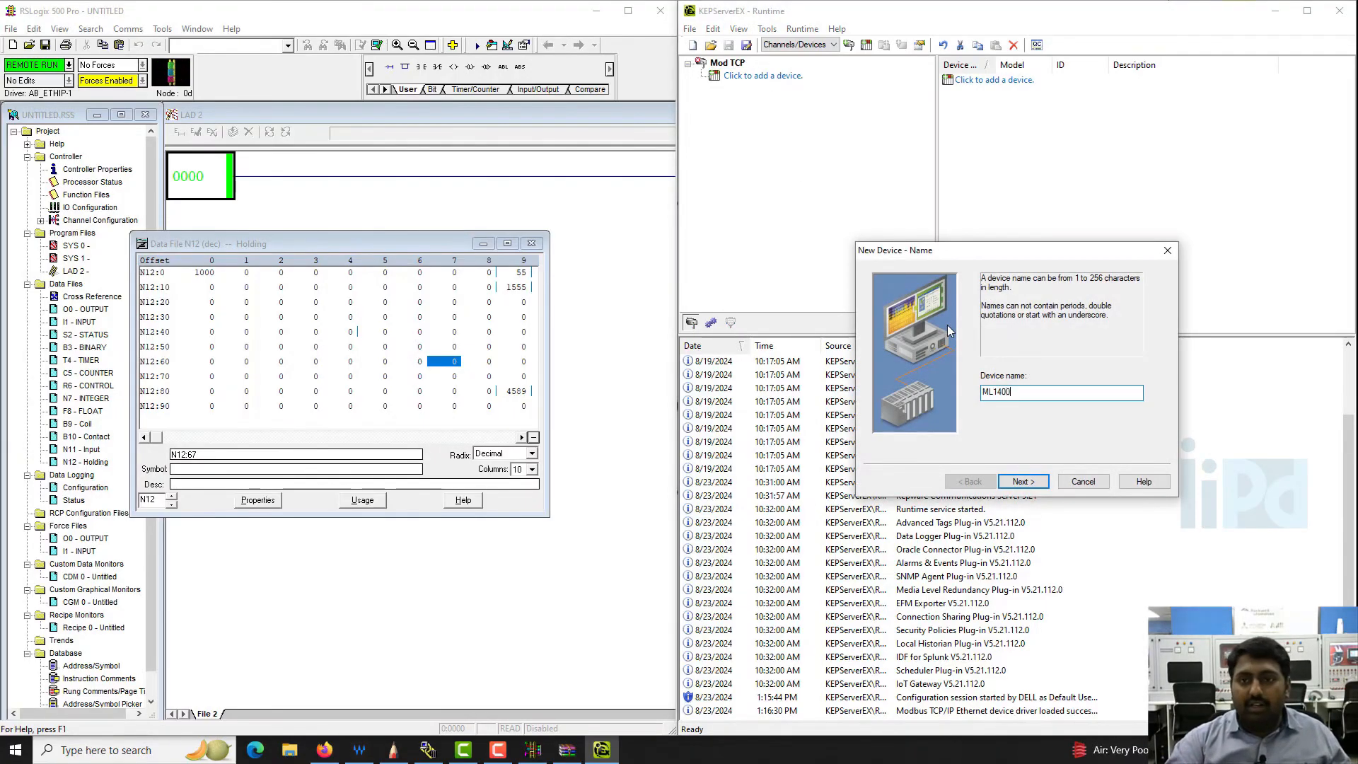
{"action": "left_click", "coordinate": [1037, 481]}
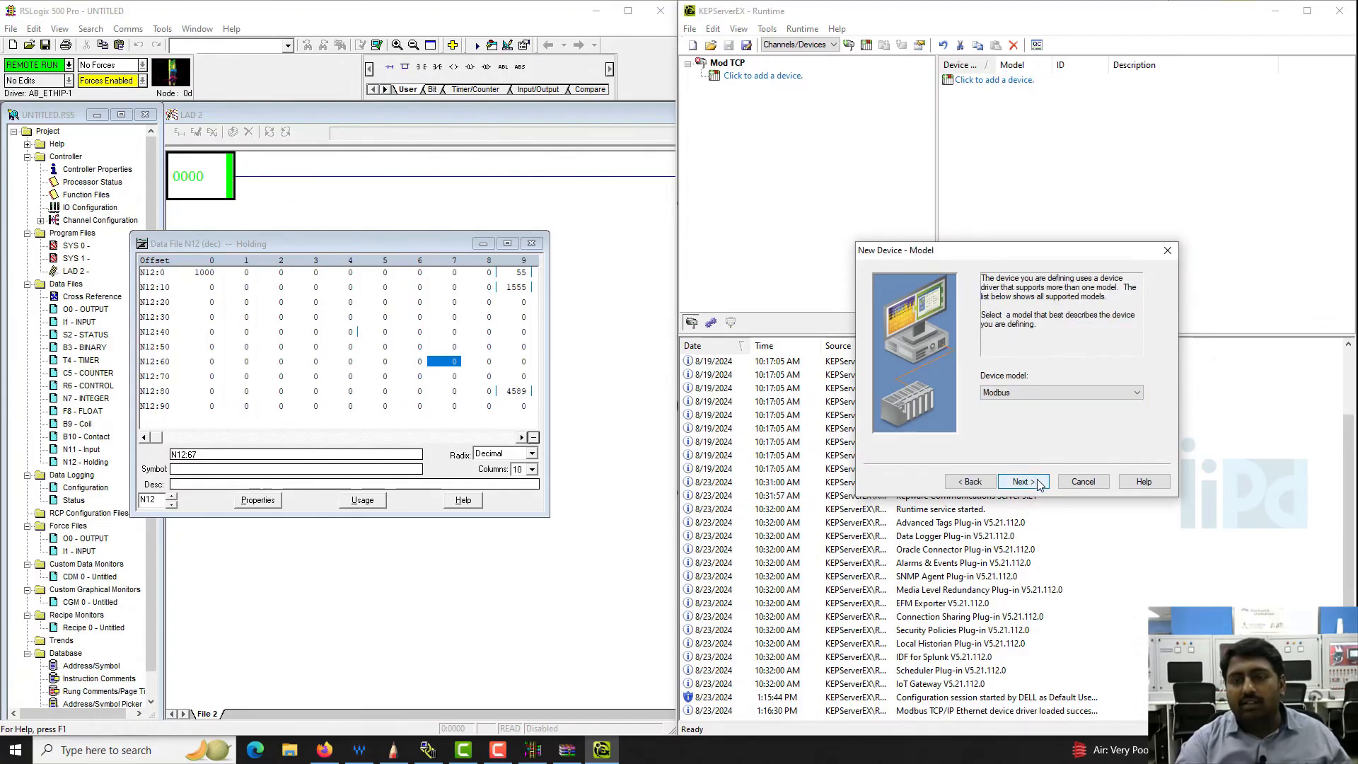
- Keep Modbus as the device model and set the device ID to 192.168.0.4
{"action": "left_click", "coordinate": [1033, 392]}
{"action": "left_click", "coordinate": [1033, 390]}
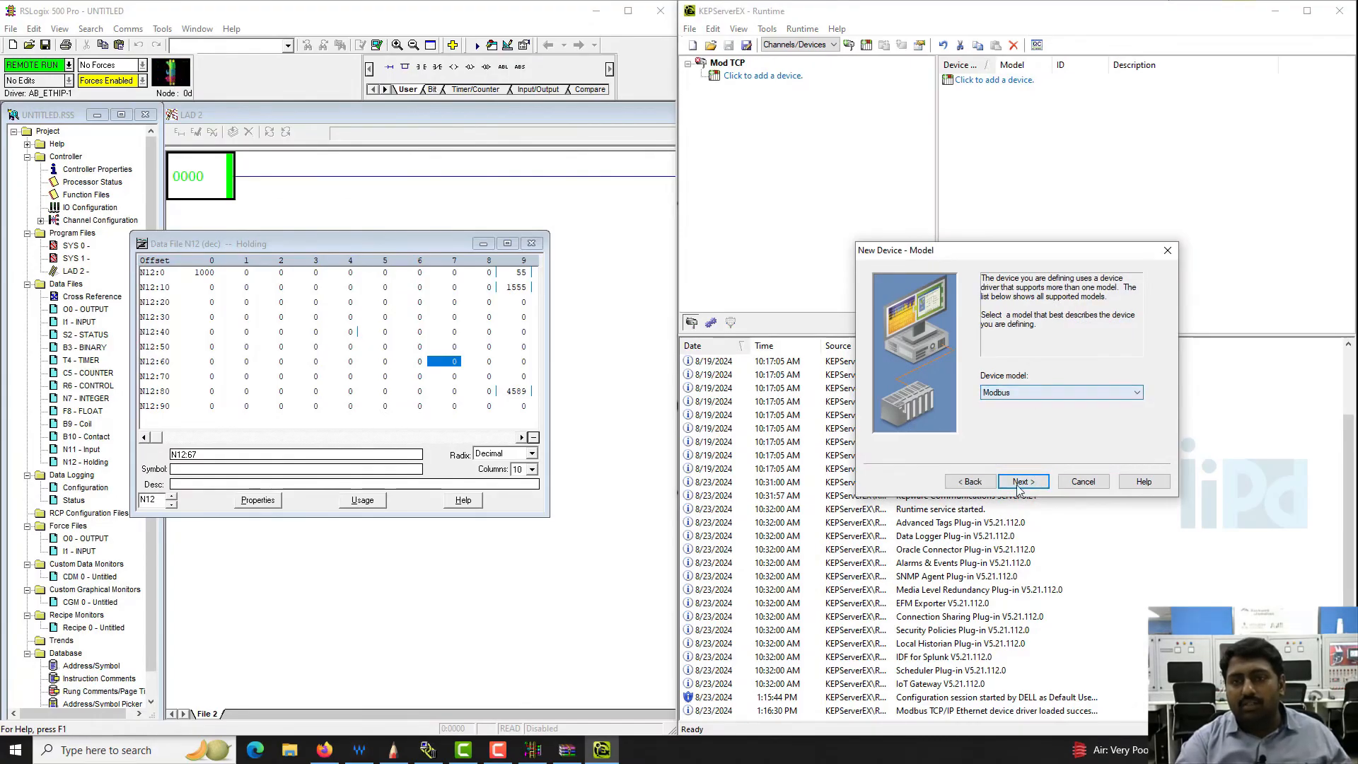
{"action": "left_click", "coordinate": [1018, 482]}
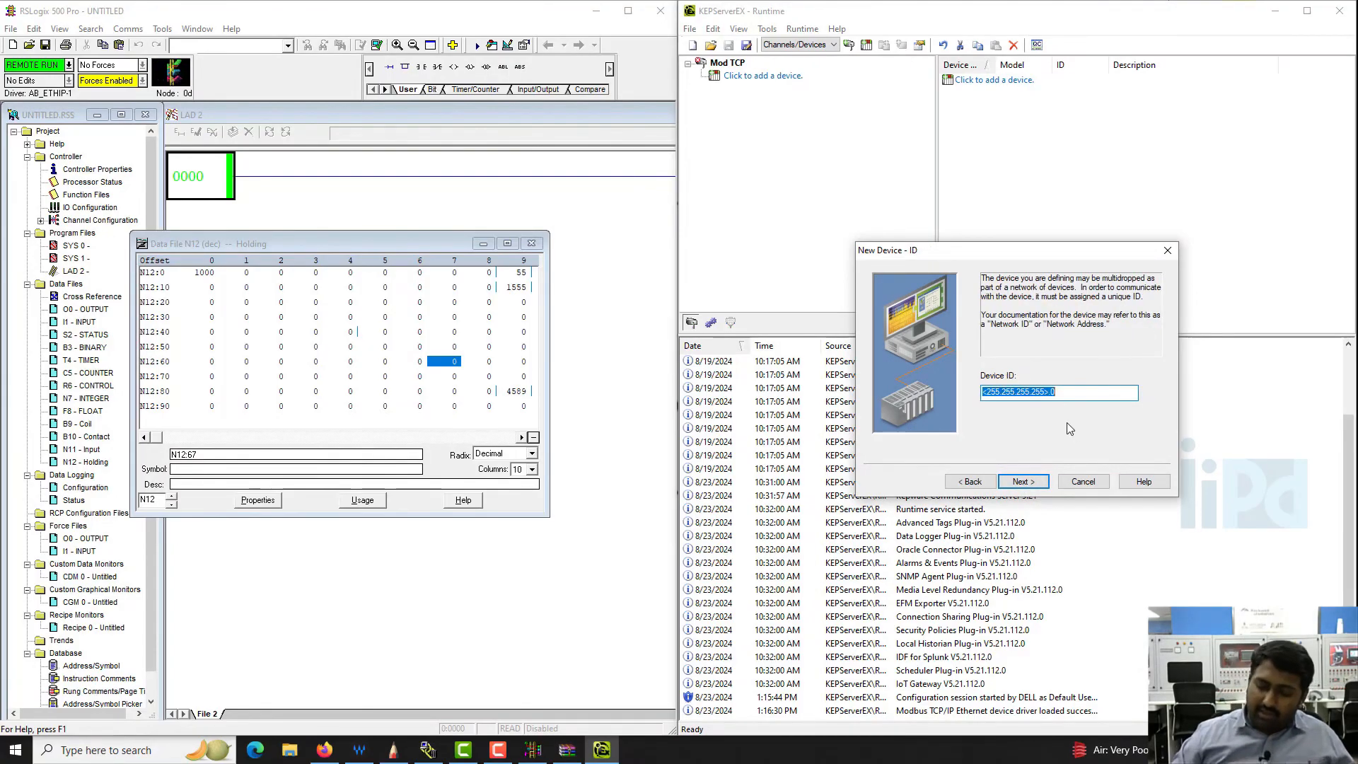
{"action": "type", "text": "192.168.0.4"}
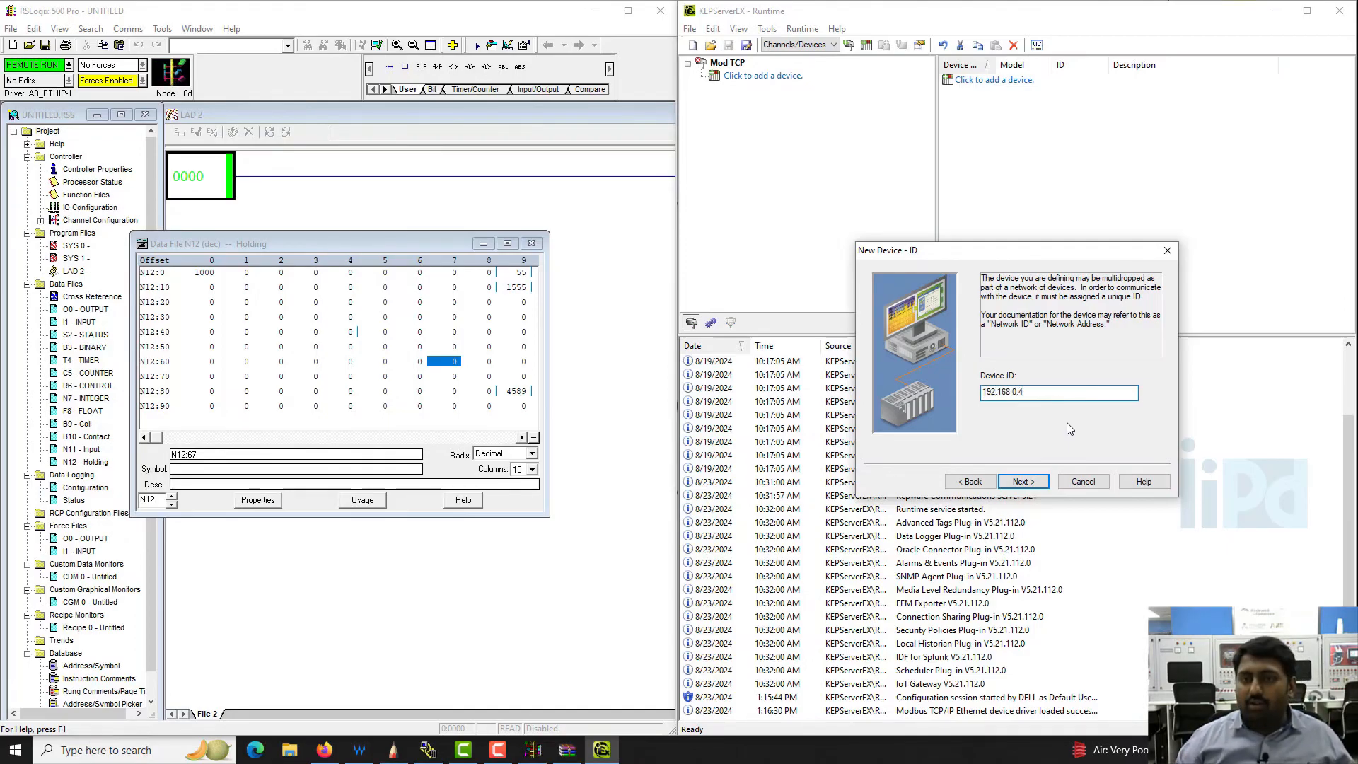
{"action": "left_click", "coordinate": [1032, 481]}
- Keep the device's default database creation and data access settings, and port 502 over TCP/IP
{"action": "left_click", "coordinate": [1031, 482]}
{"action": "left_click", "coordinate": [1030, 484]}
{"action": "left_click", "coordinate": [1029, 485]}
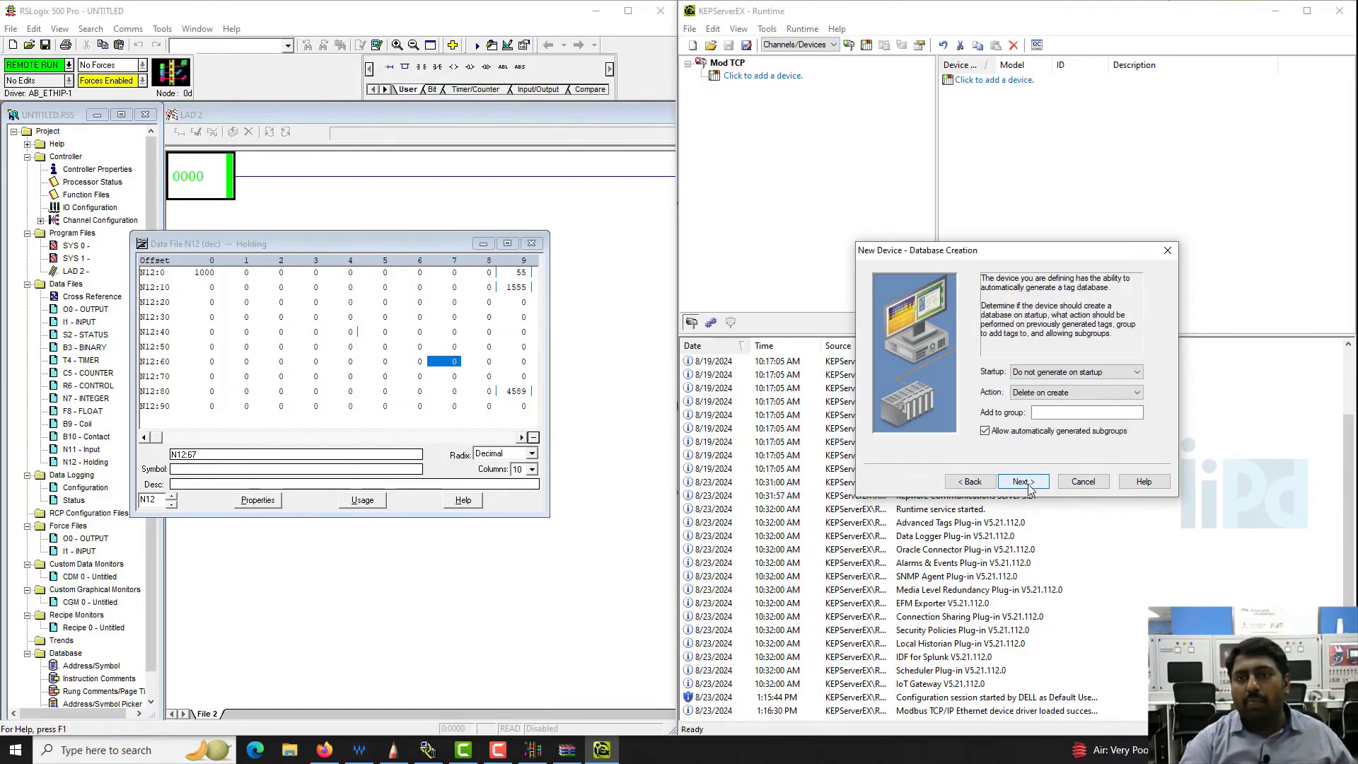
{"action": "left_click", "coordinate": [1030, 486]}
{"action": "left_click", "coordinate": [1029, 485]}
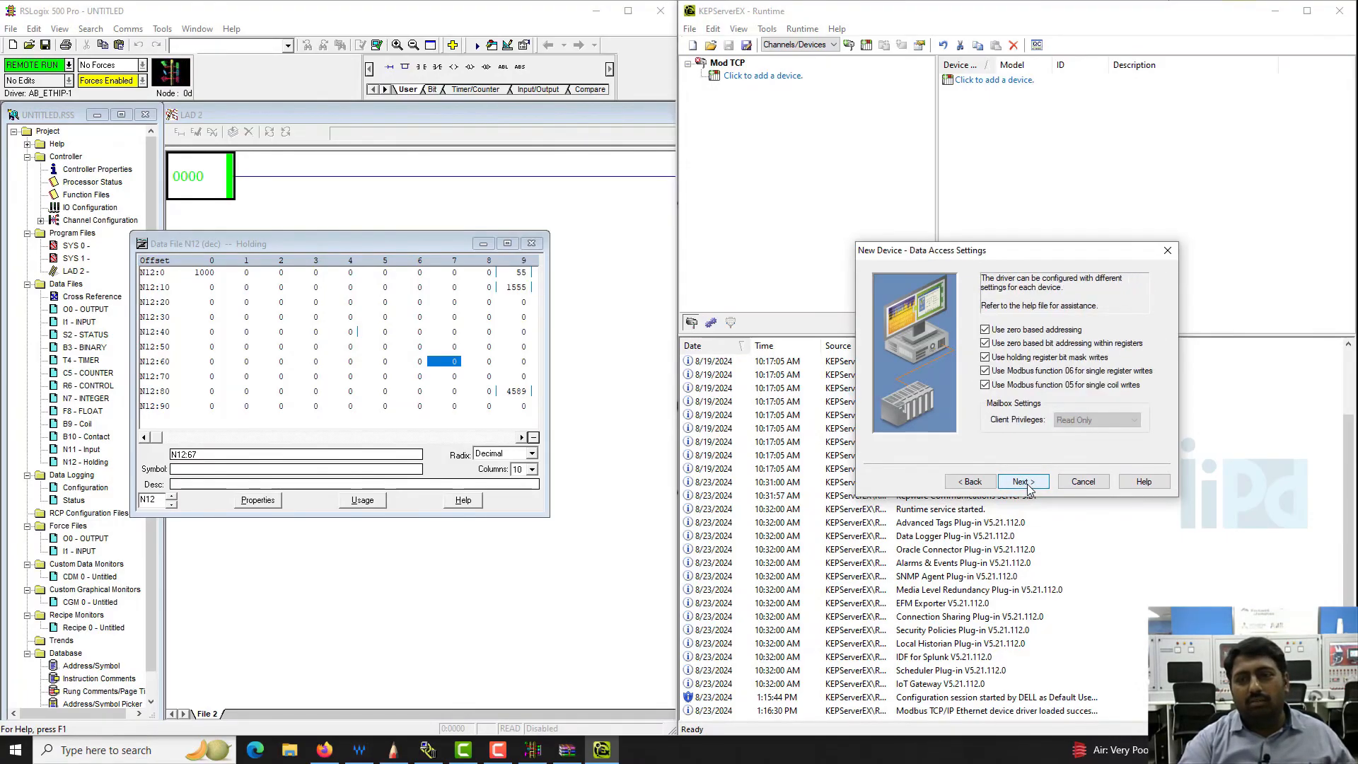
{"action": "left_click", "coordinate": [950, 487]}
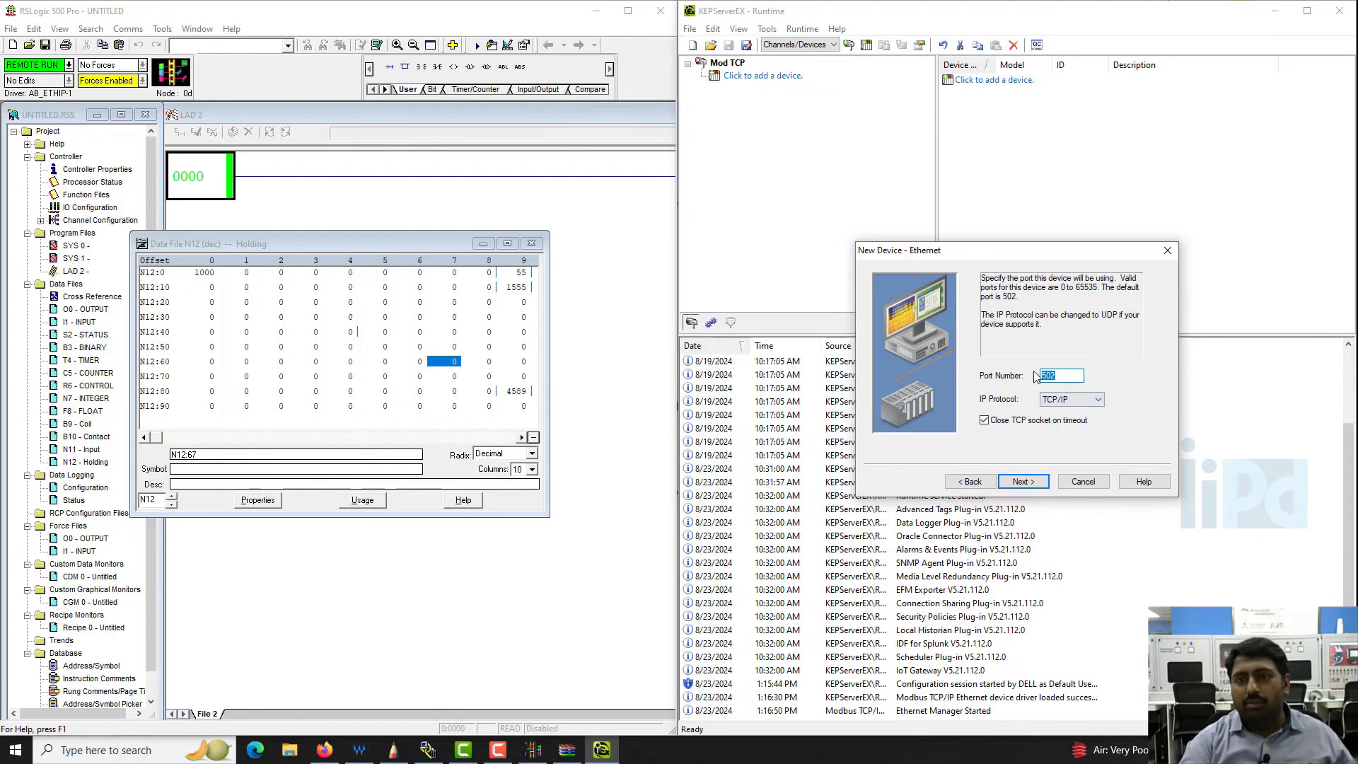
{"action": "left_click", "coordinate": [1037, 486]}
{"action": "left_click", "coordinate": [1037, 485]}
{"action": "left_click", "coordinate": [1039, 488]}
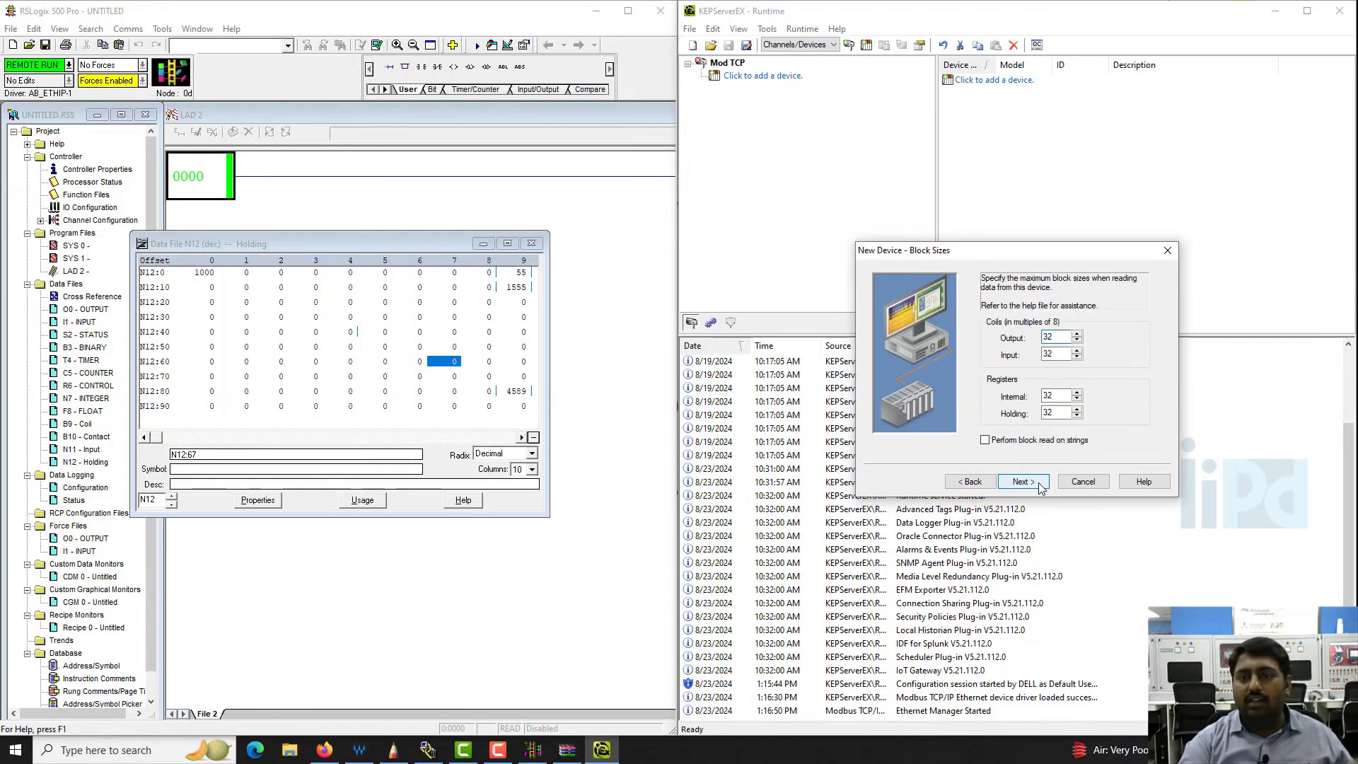
- Keep all block sizes at 32 and the default variable import settings, and finish creating the ML1400 device
{"action": "left_click", "coordinate": [1039, 487]}
{"action": "left_click", "coordinate": [970, 482]}
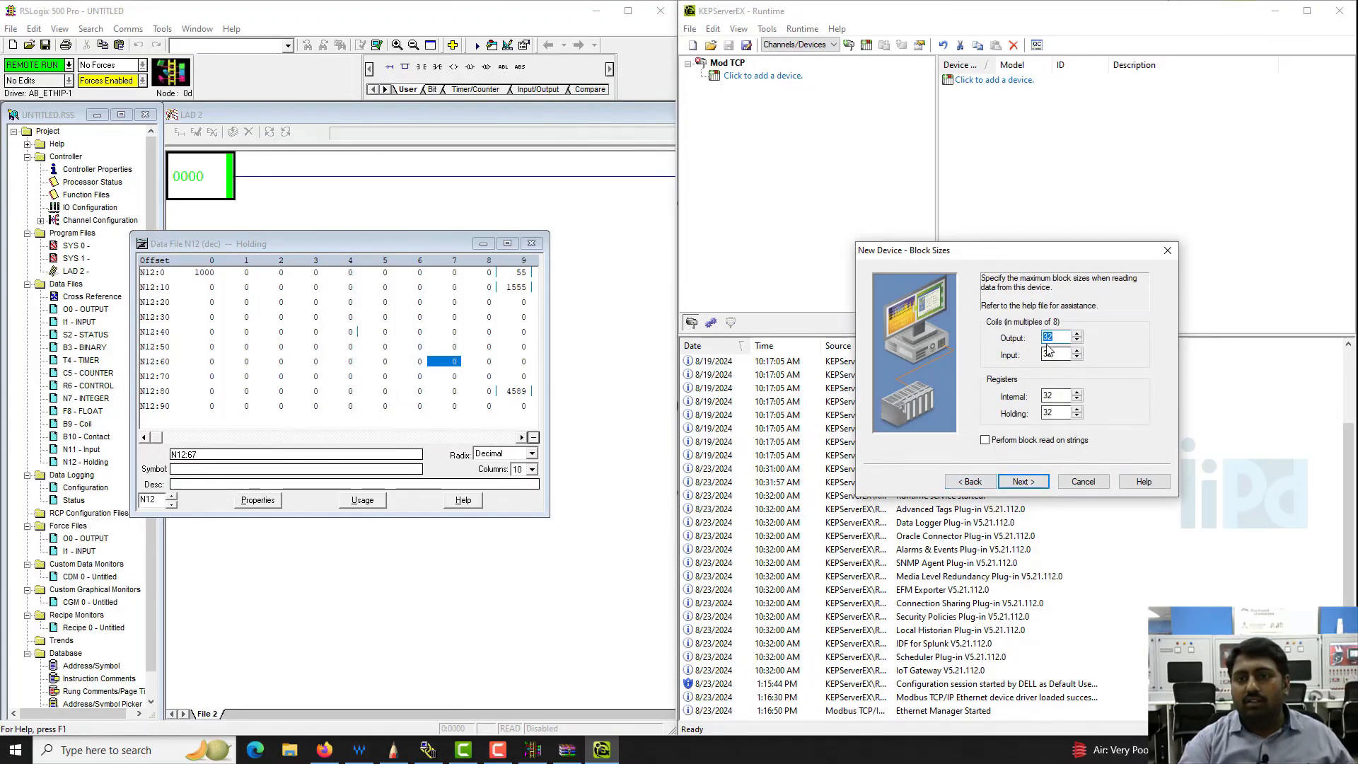
{"action": "left_click", "coordinate": [1023, 482]}
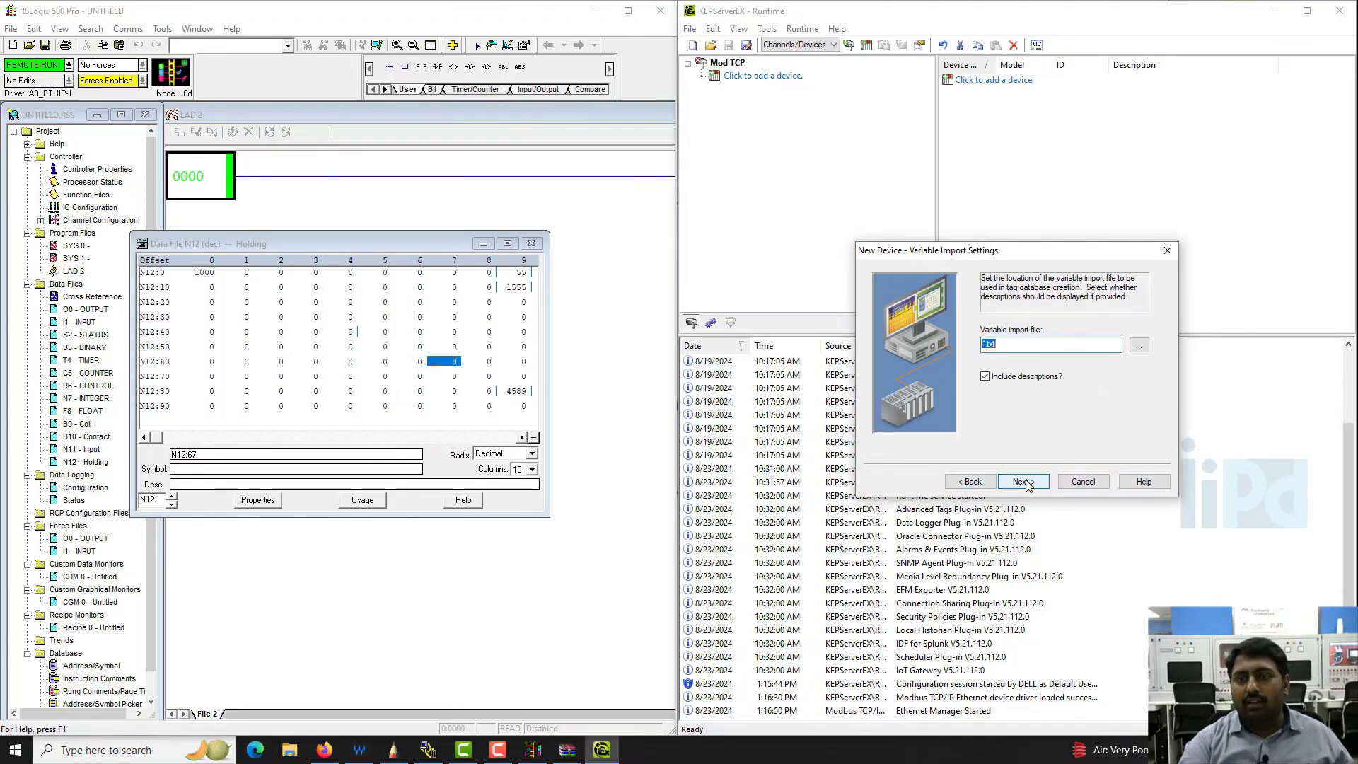
{"action": "left_click", "coordinate": [982, 484]}
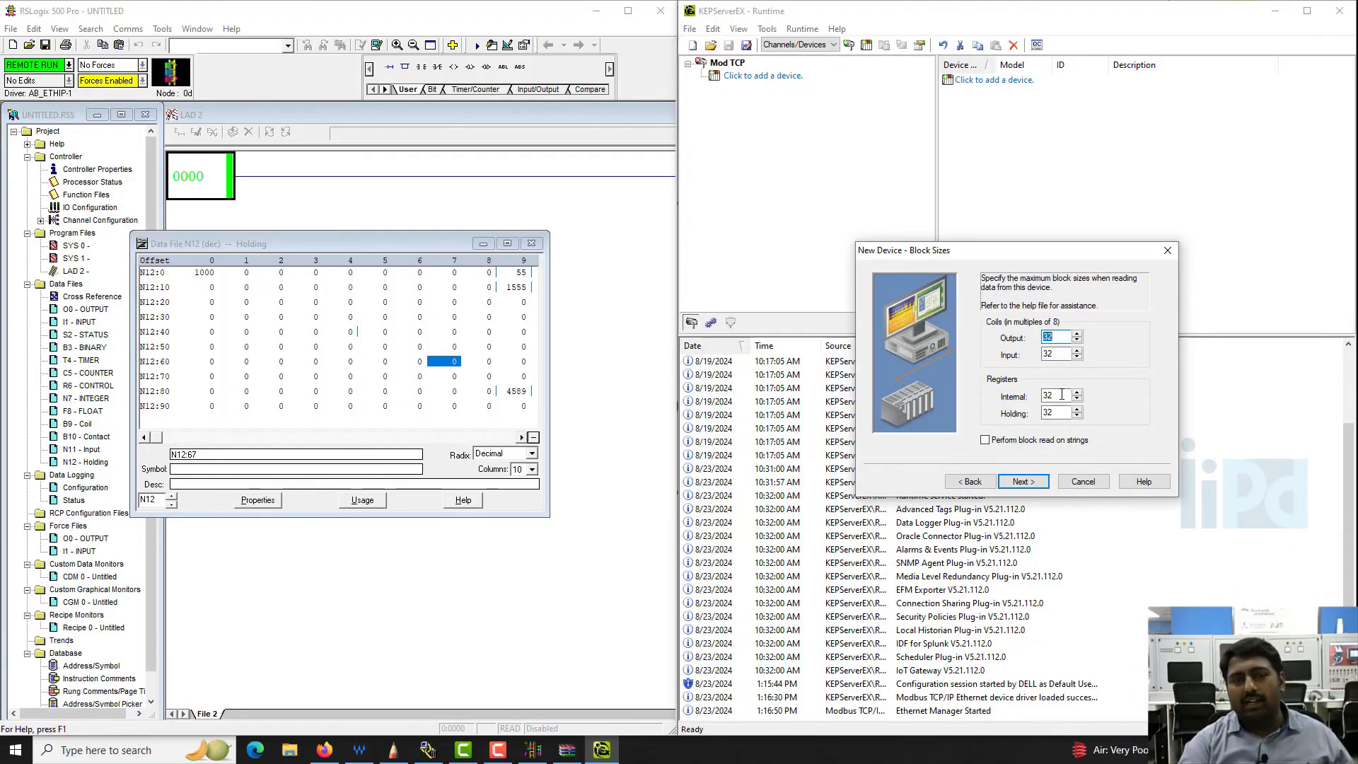
{"action": "left_click", "coordinate": [1024, 484]}
{"action": "left_click", "coordinate": [1030, 485]}
{"action": "left_click", "coordinate": [1033, 486]}
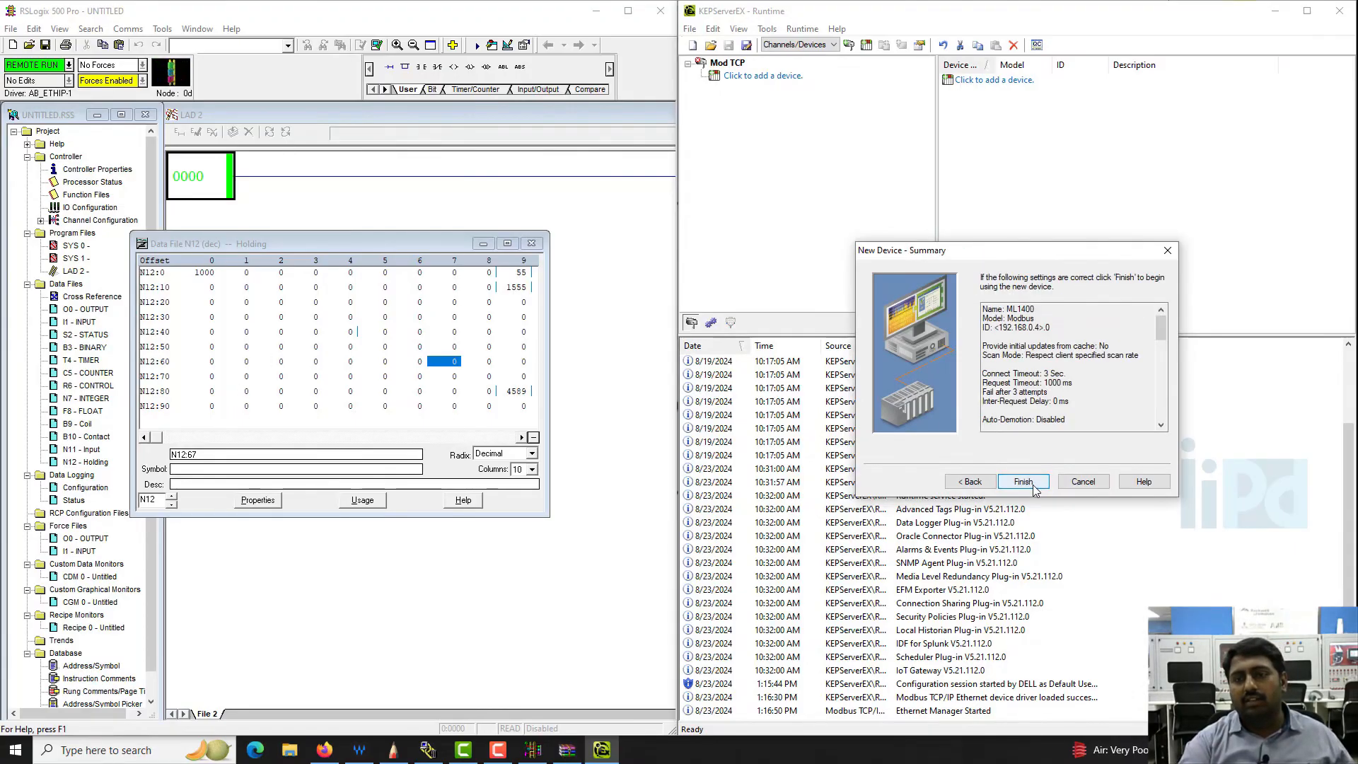
{"action": "left_click", "coordinate": [1024, 482]}
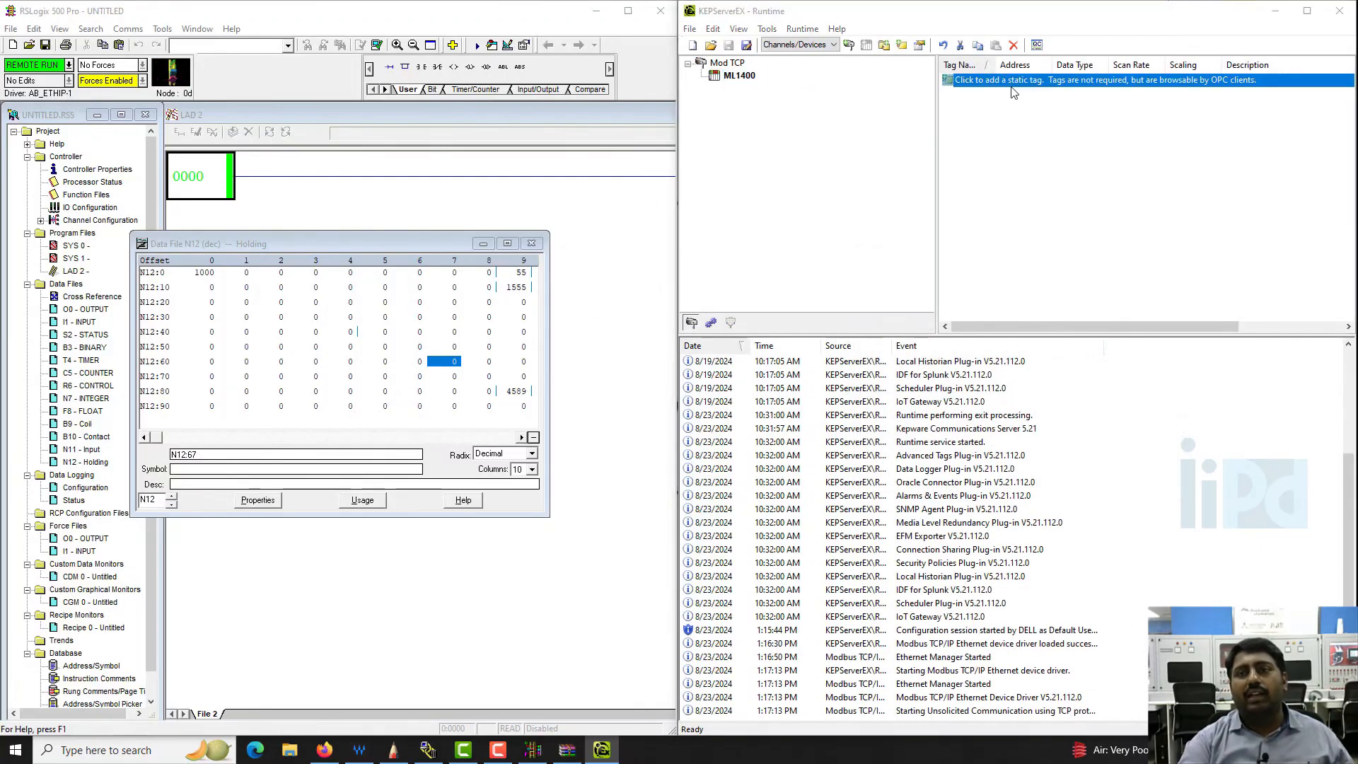
- Start a new static tag under ML1400 and set its scan rate to 10 milliseconds
{"action": "left_click", "coordinate": [1014, 81]}
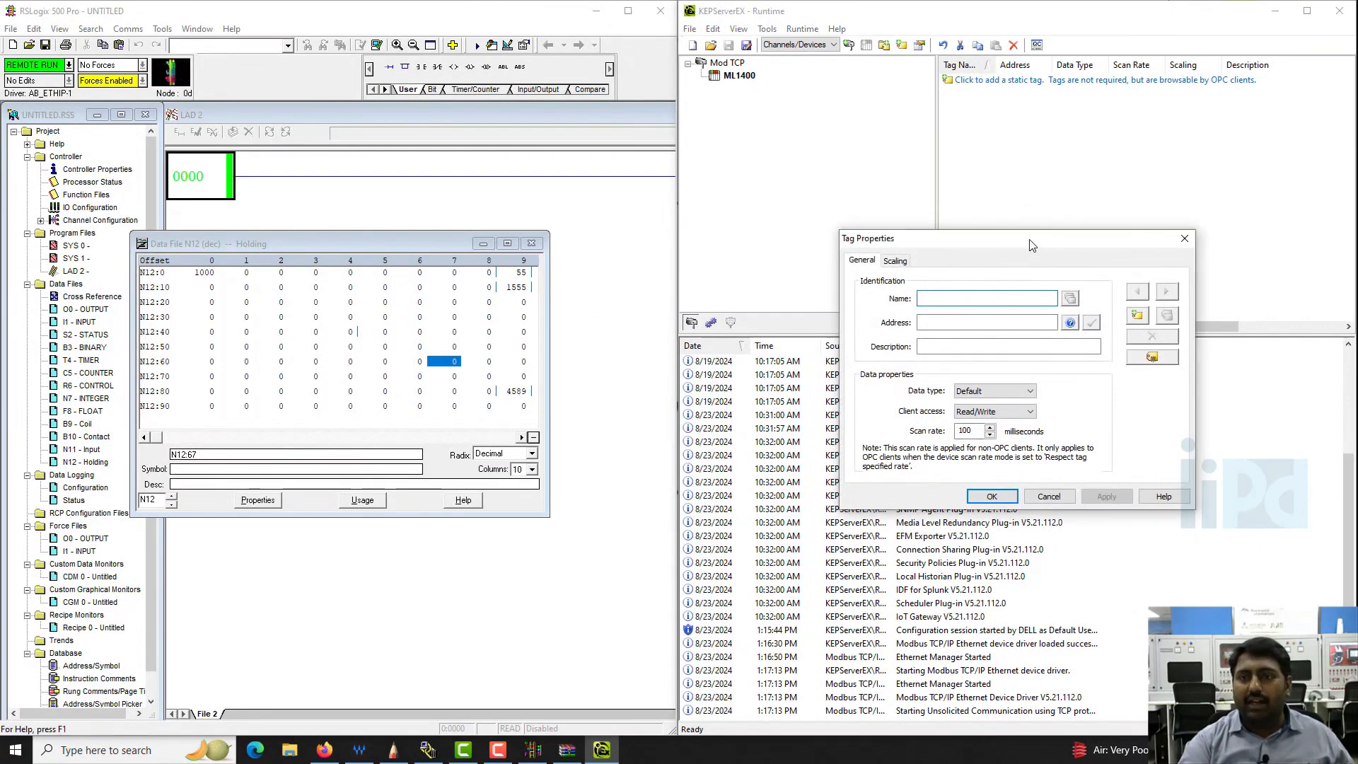
{"action": "left_click_drag", "start_coordinate": [1030, 245], "coordinate": [969, 229]}
{"action": "left_click", "coordinate": [930, 422]}
{"action": "left_click", "coordinate": [931, 421]}
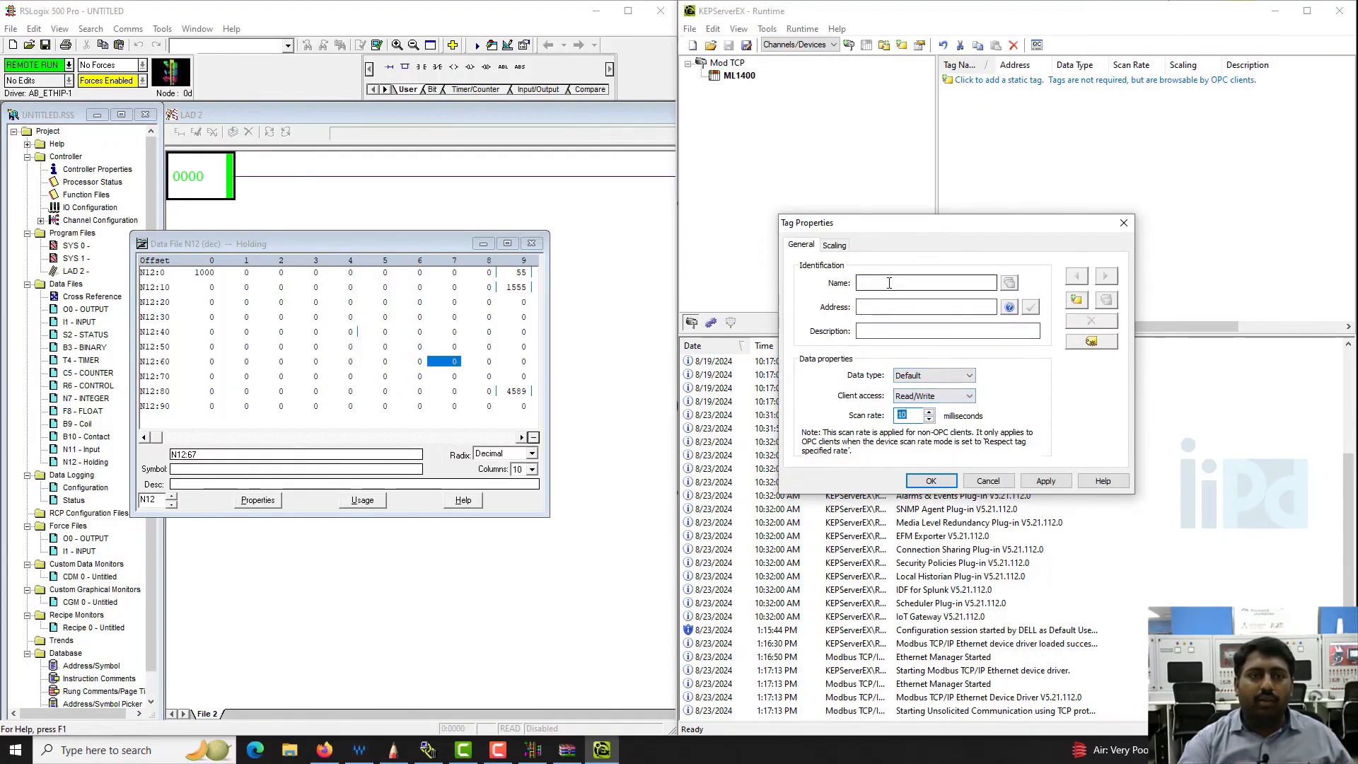
- Name the tag 1, assign and validate address 40001 as a read/write Word, and save the tag
{"action": "left_click", "coordinate": [913, 283]}
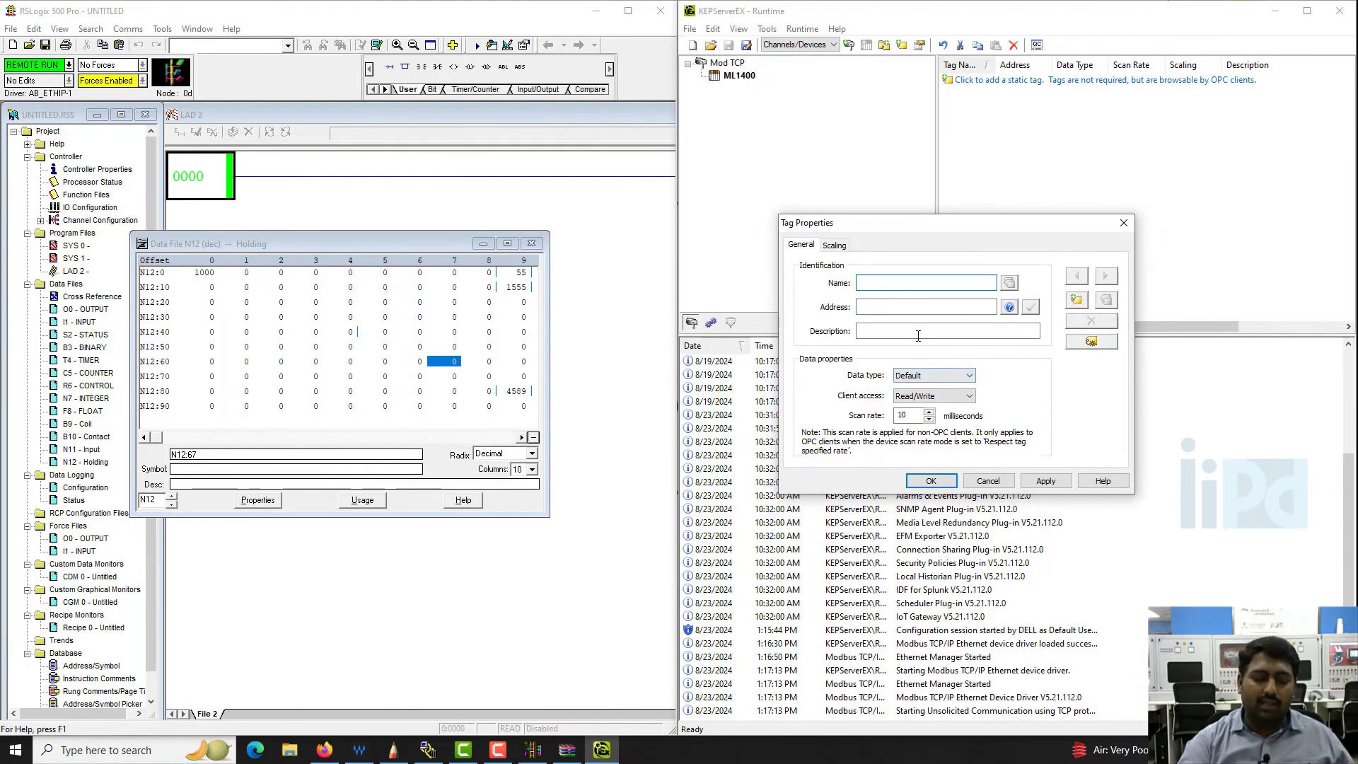
{"action": "type", "text": "1"}
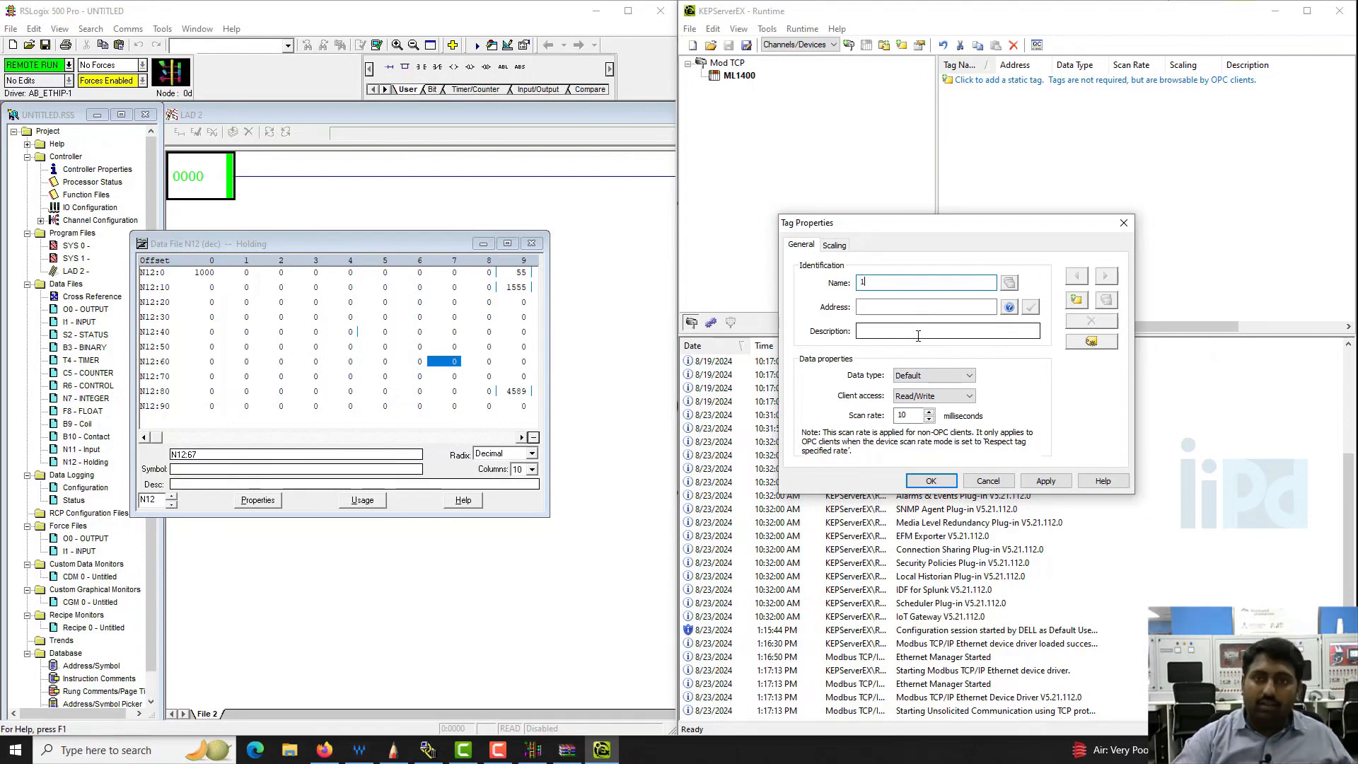
{"action": "left_click", "coordinate": [928, 305]}
{"action": "type", "text": "40001"}
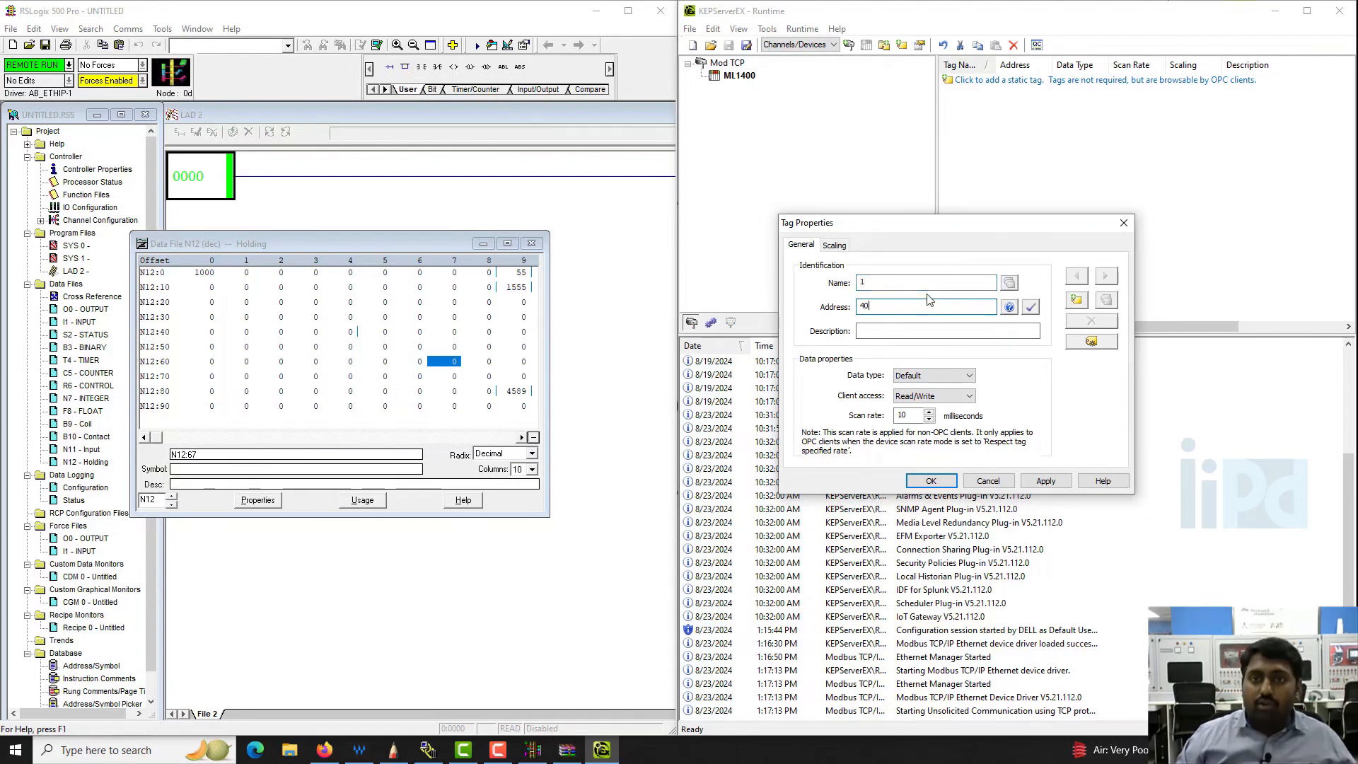
{"action": "left_click", "coordinate": [1030, 306]}
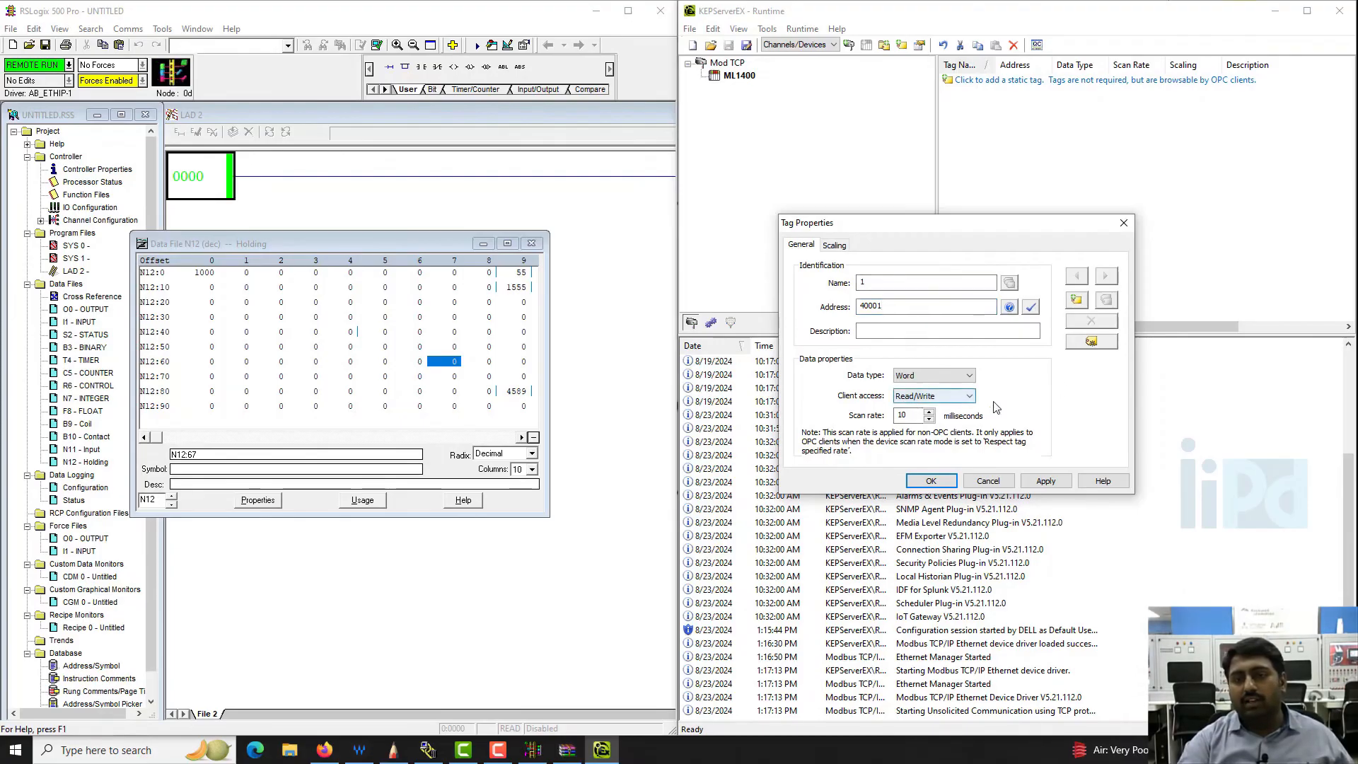
{"action": "left_click", "coordinate": [1046, 481]}
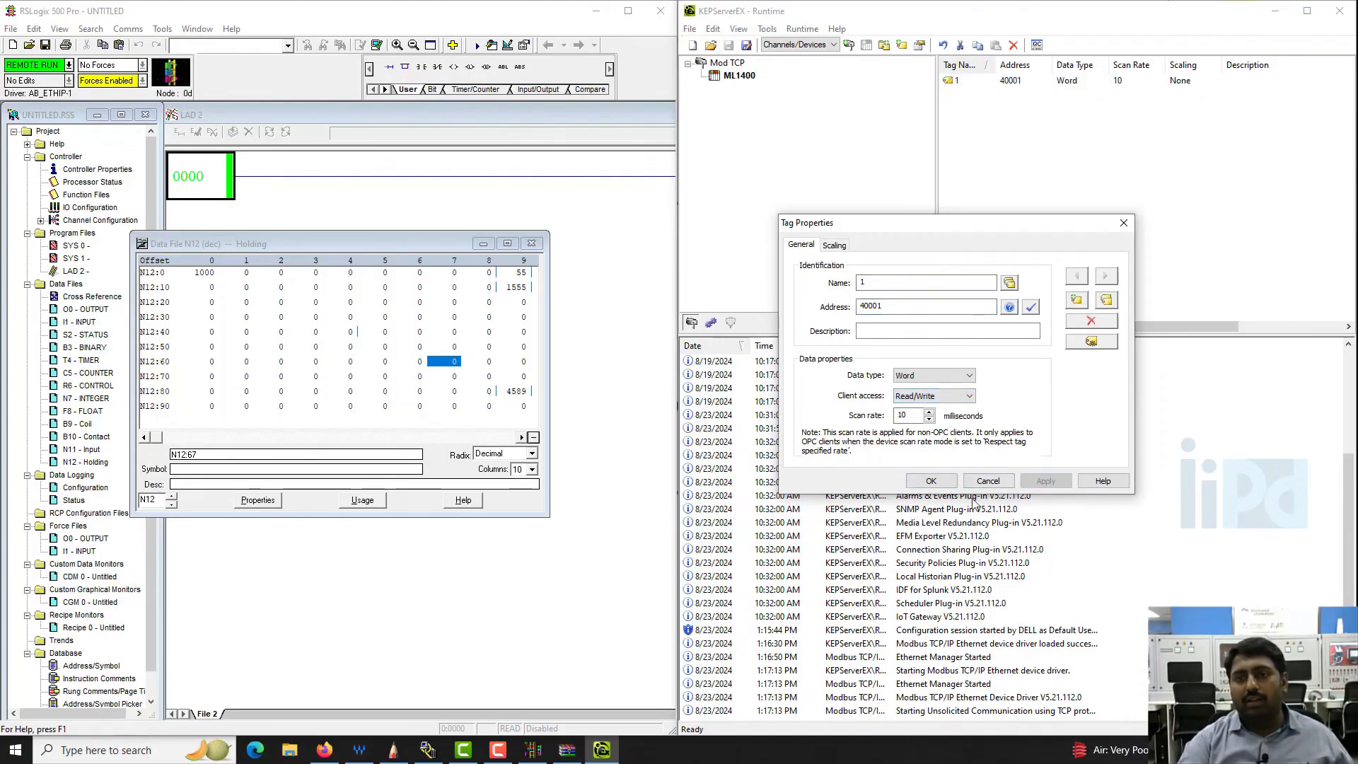
{"action": "left_click", "coordinate": [931, 481]}
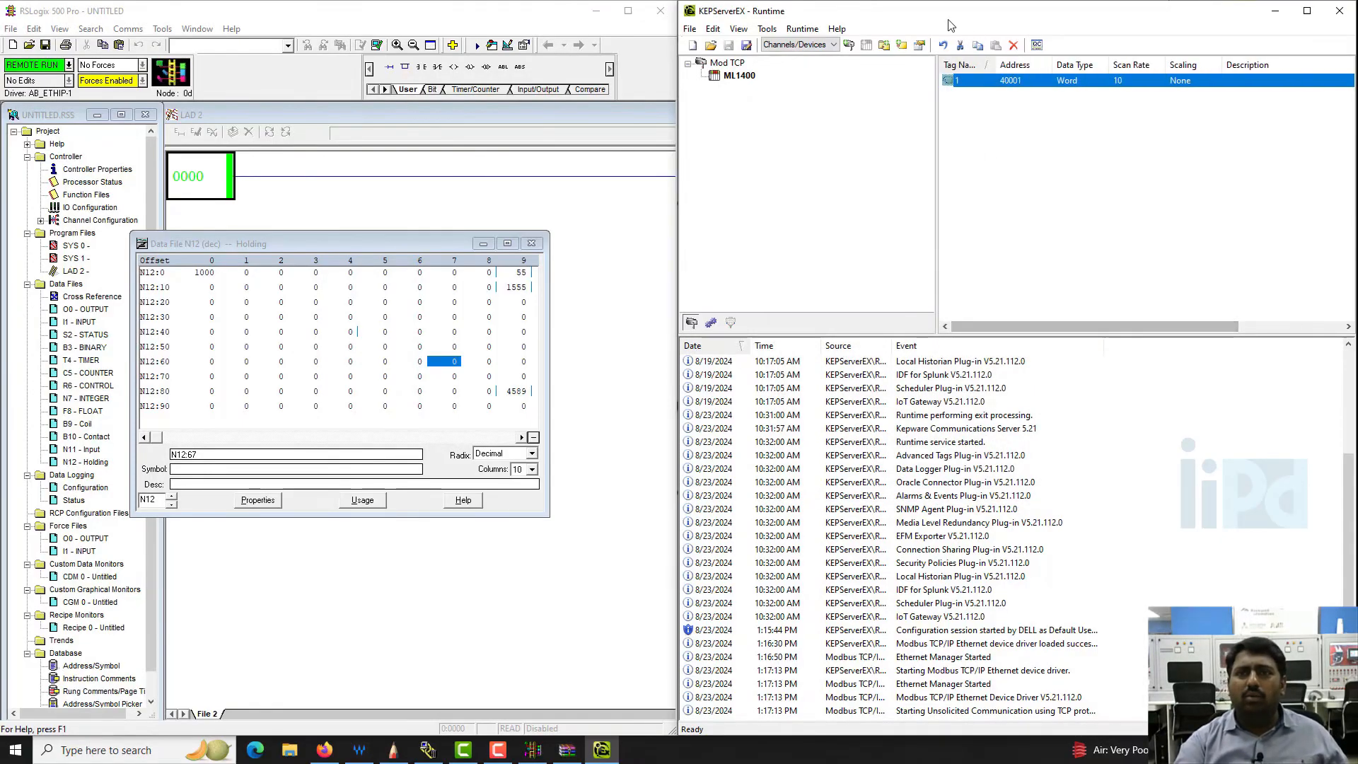
- Launch OPC Quick Client, display the Mod TCP.ML1400 items, and place its window beside the N12 data file
{"action": "left_click", "coordinate": [1037, 45]}
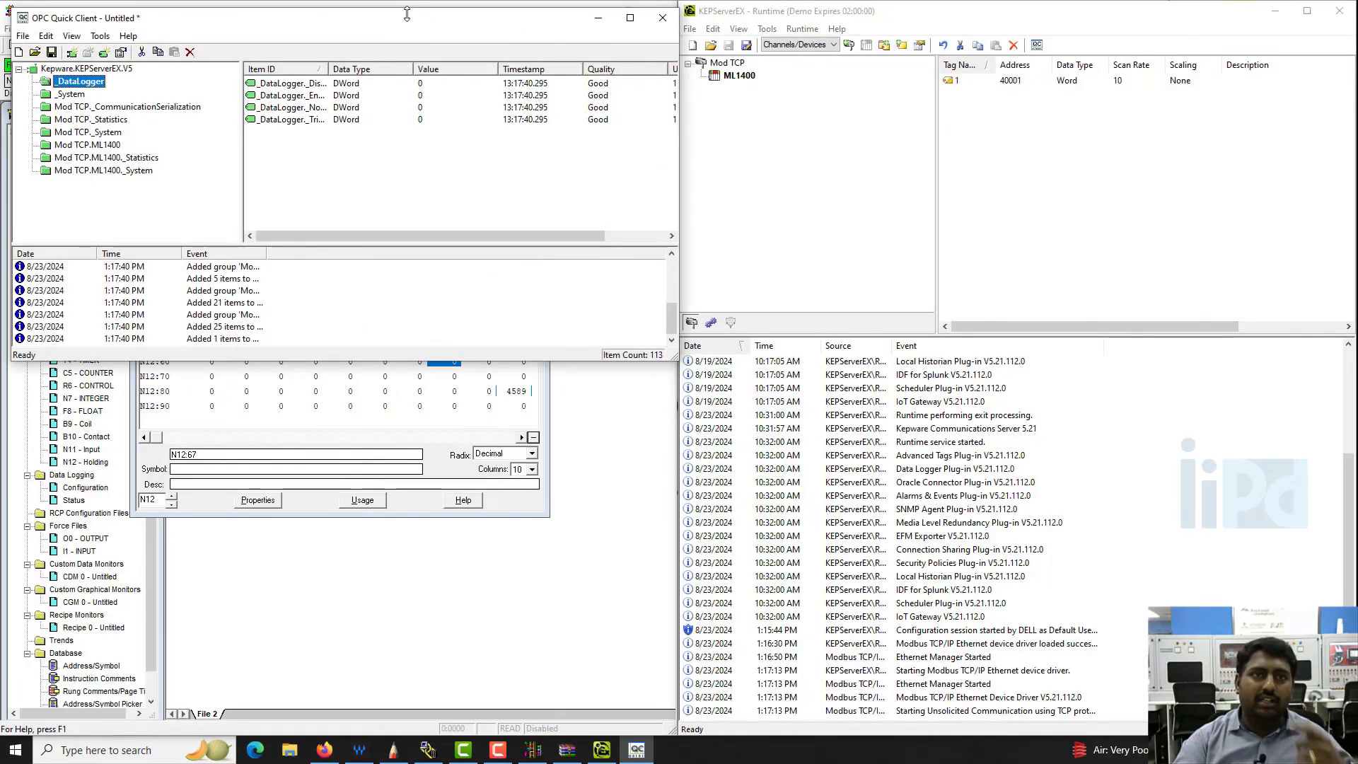
{"action": "left_click_drag", "start_coordinate": [401, 17], "coordinate": [988, 278]}
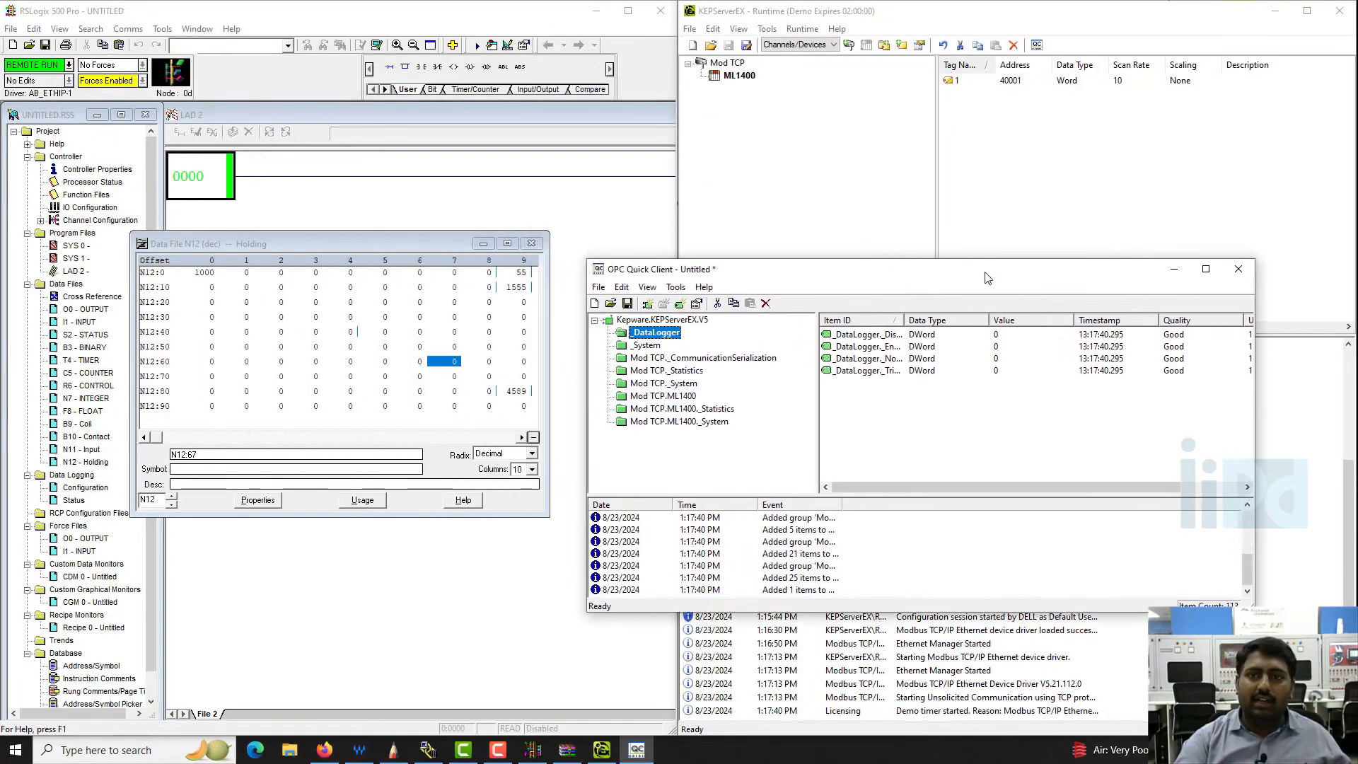
{"action": "left_click", "coordinate": [664, 397]}
{"action": "left_click_drag", "start_coordinate": [988, 274], "coordinate": [1060, 199]}
- In RSLogix 500, set register N12:0 of the Holding data file to 500, followed by 7854
{"action": "left_click", "coordinate": [203, 275]}
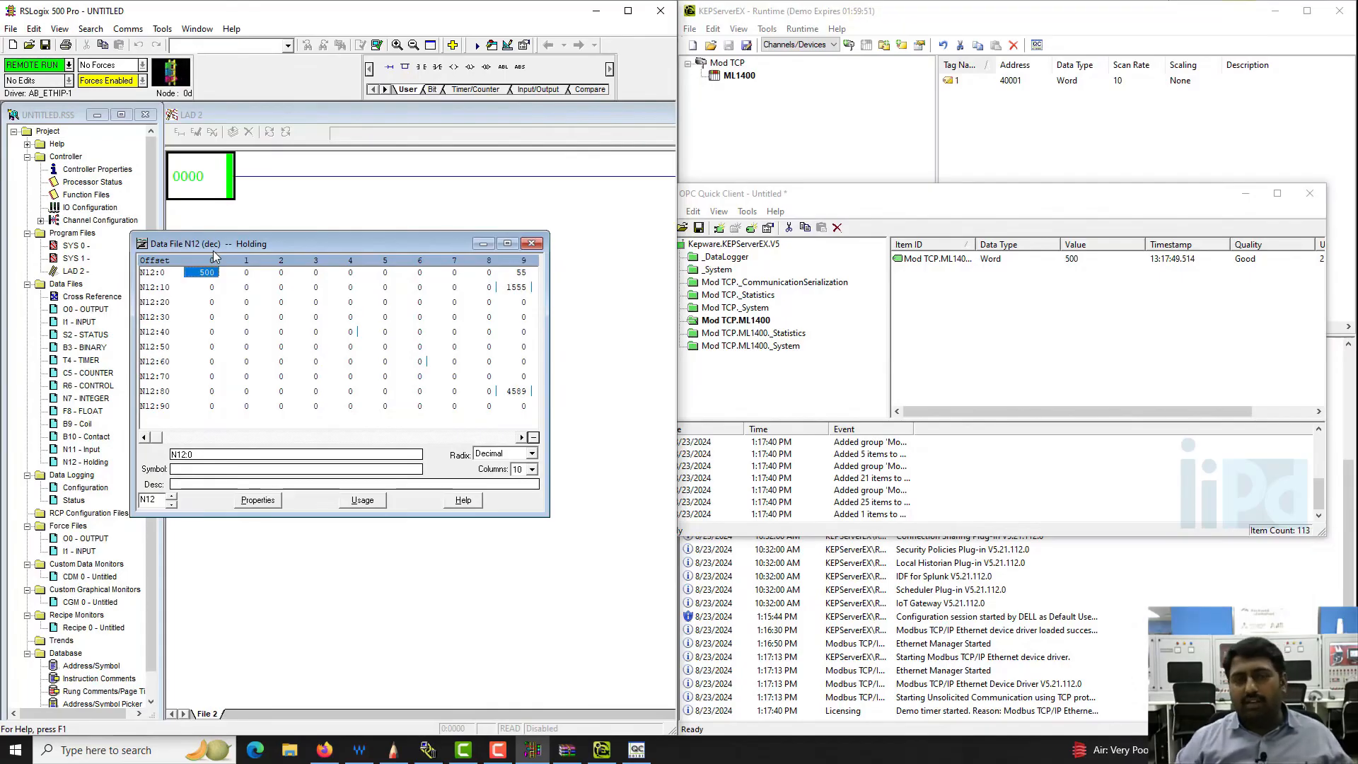
{"action": "left_click", "coordinate": [208, 274]}
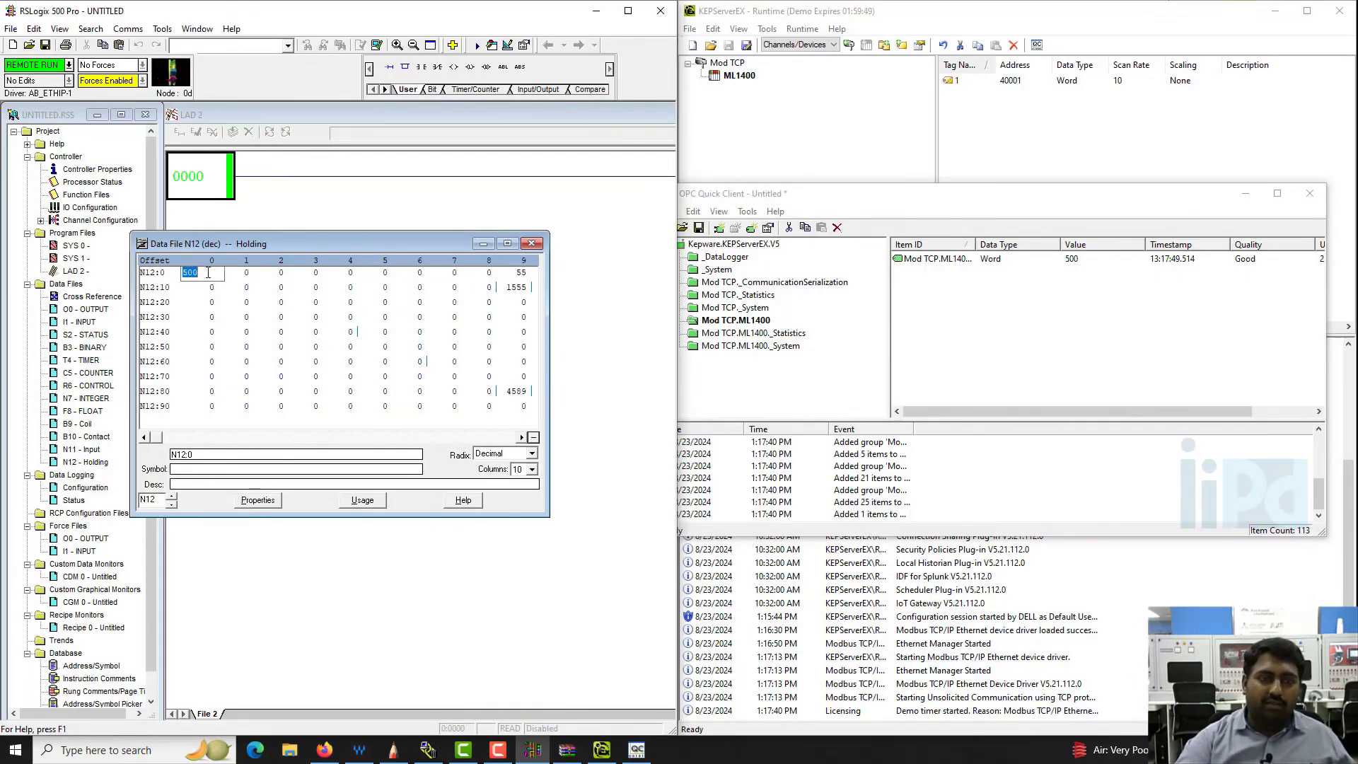
{"action": "type", "text": "7854"}
{"action": "key", "text": "Return"}
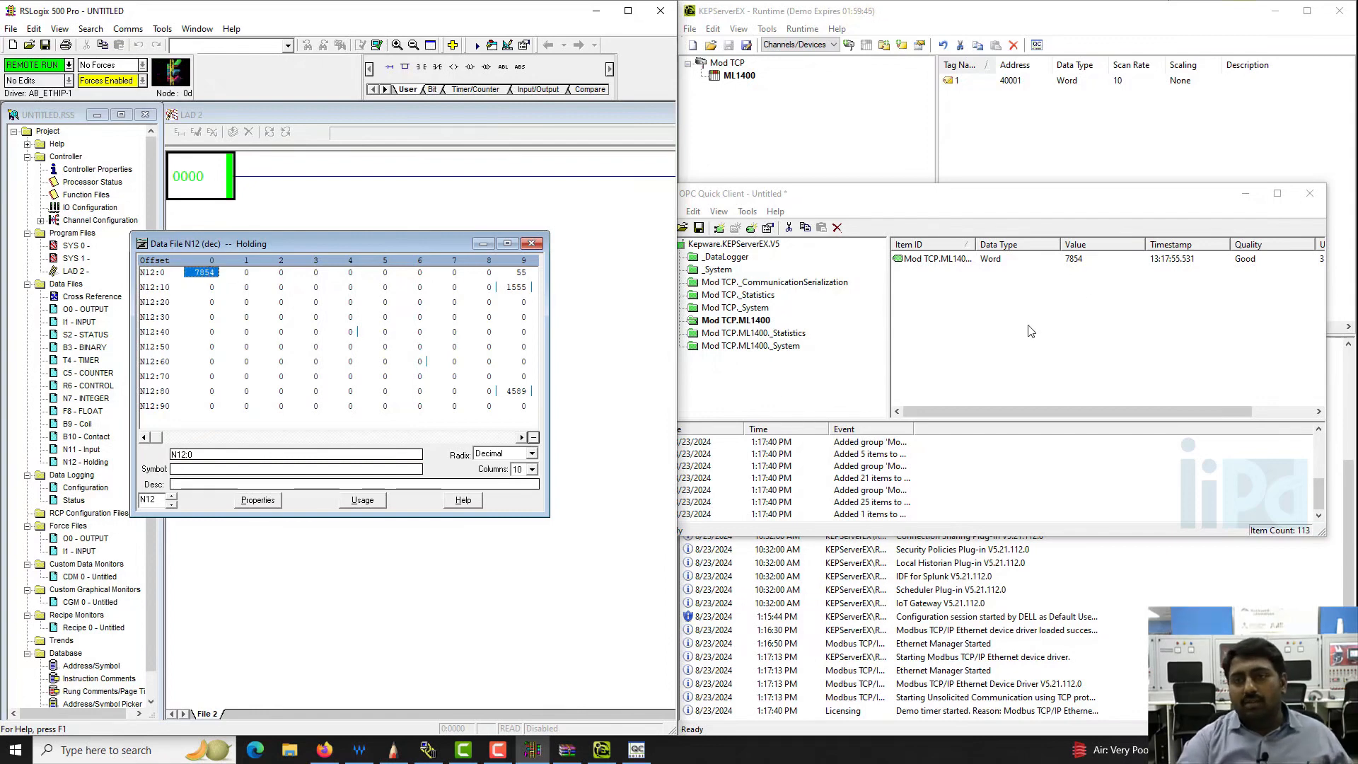
- In OPC Quick Client, check the properties of item Mod TCP.ML1400.1 and move the client window closer to the N12 data file values
{"action": "left_click", "coordinate": [1074, 266]}
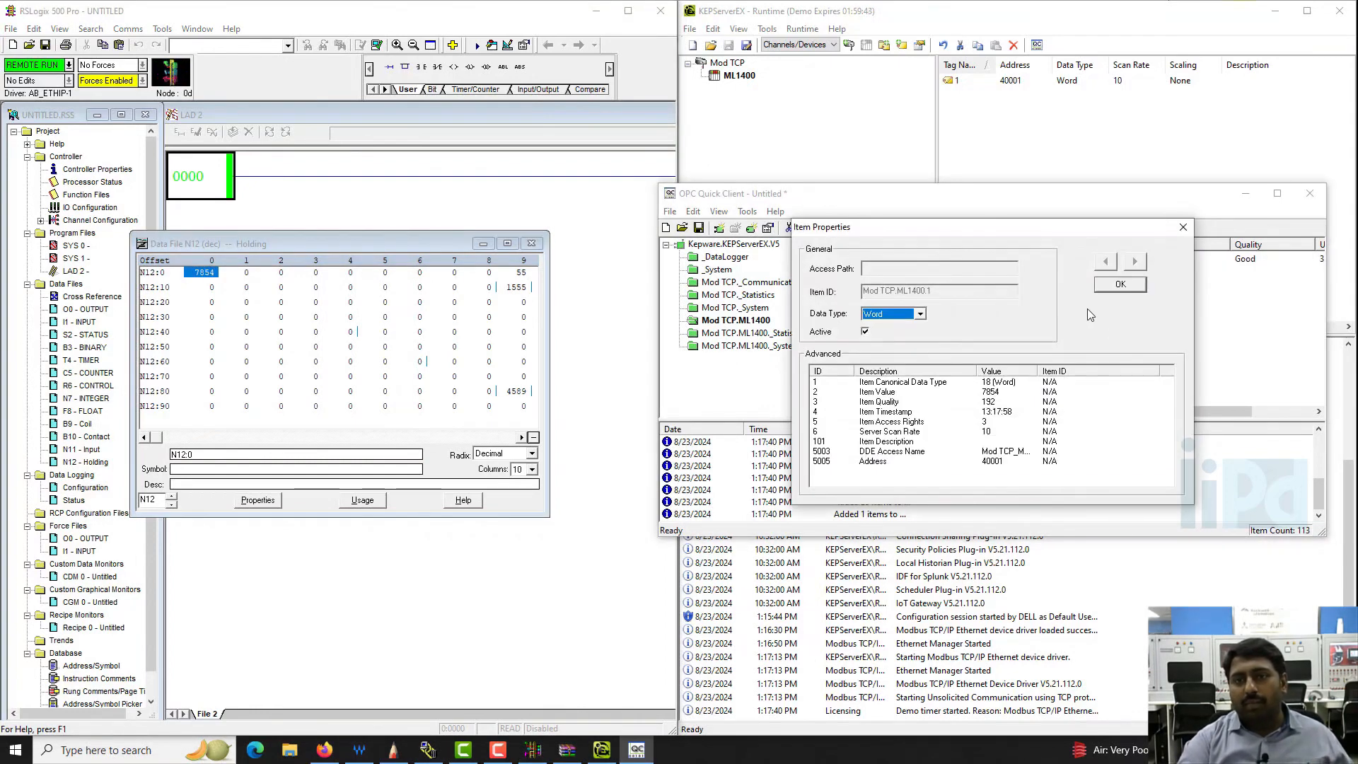
{"action": "left_click", "coordinate": [1182, 226]}
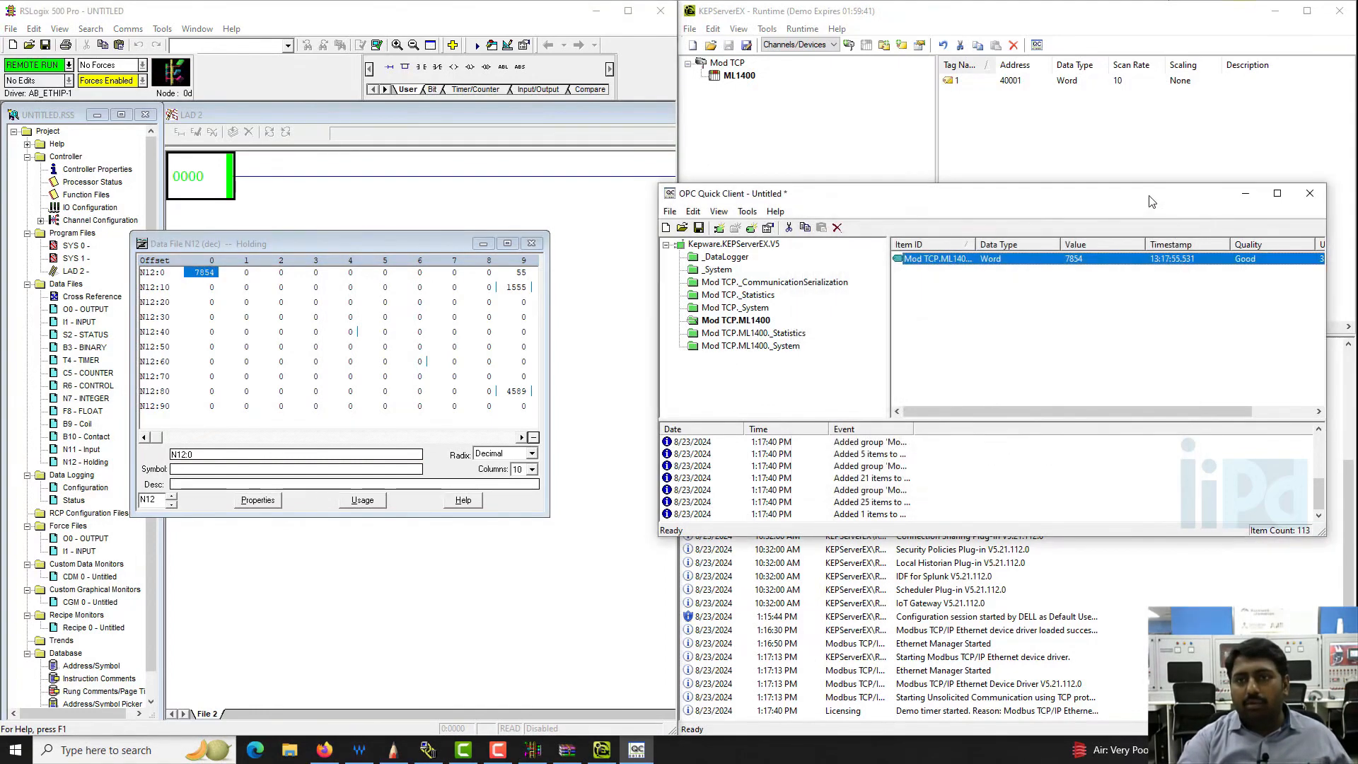
{"action": "left_click_drag", "start_coordinate": [1026, 193], "coordinate": [872, 192]}
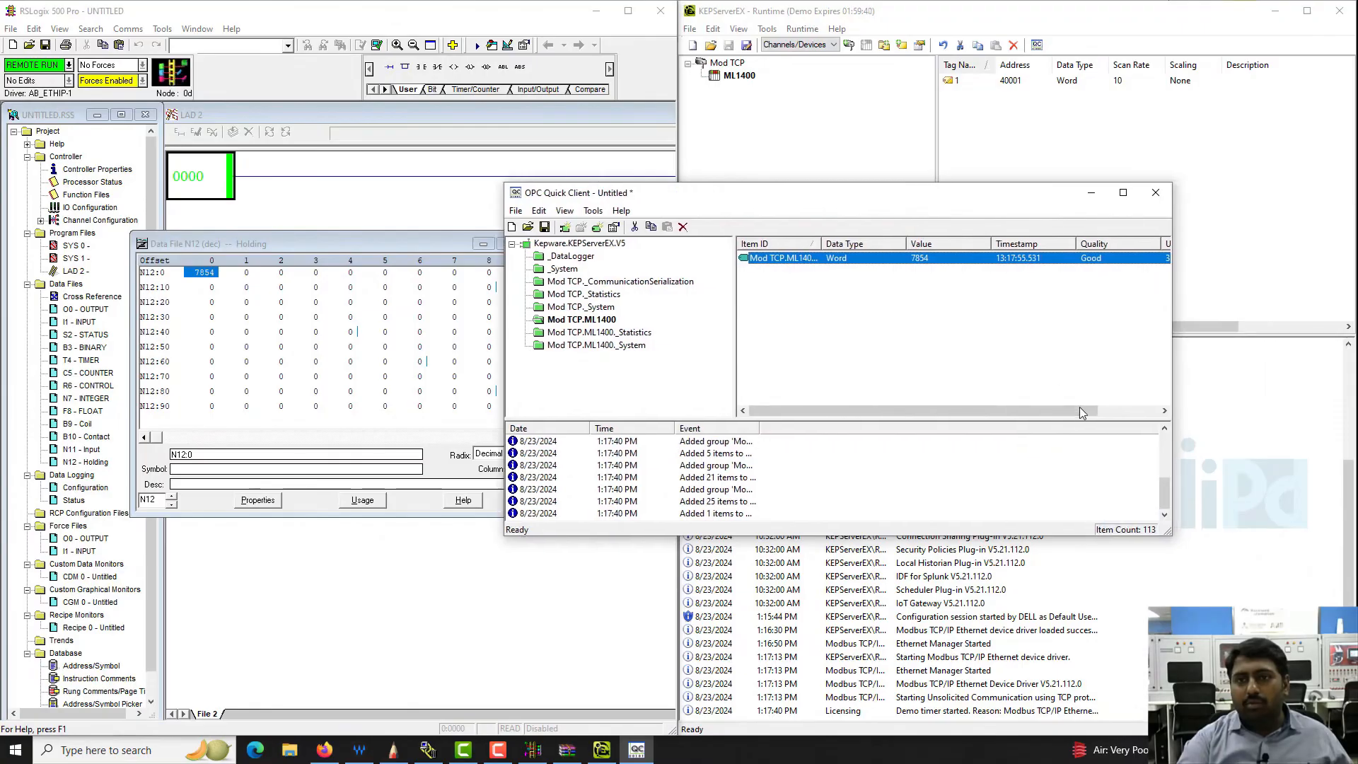
- Write the value 1234 to item Mod TCP.ML1400.1 with an Asynchronous 2.0 Write and close the write dialog
{"action": "right_click", "coordinate": [896, 260]}
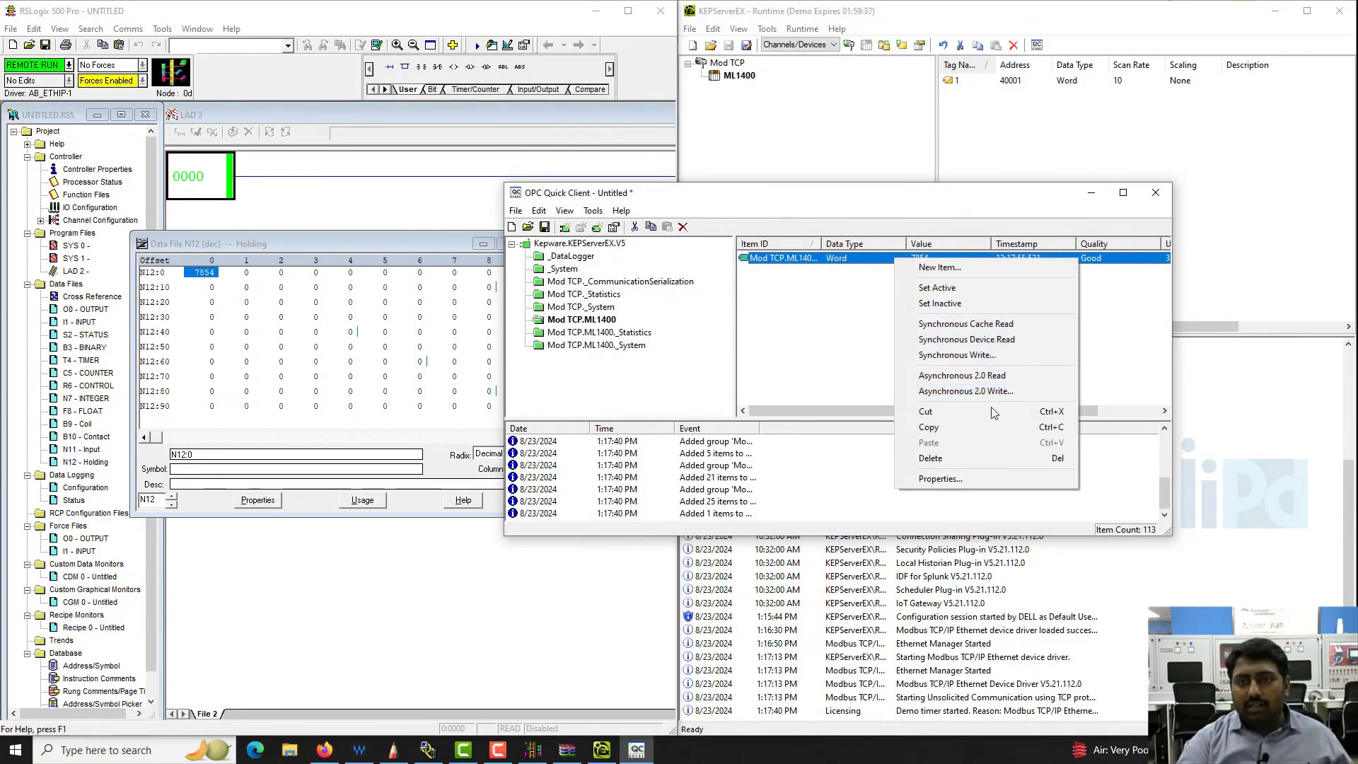
{"action": "left_click", "coordinate": [1009, 391]}
{"action": "left_click", "coordinate": [881, 292]}
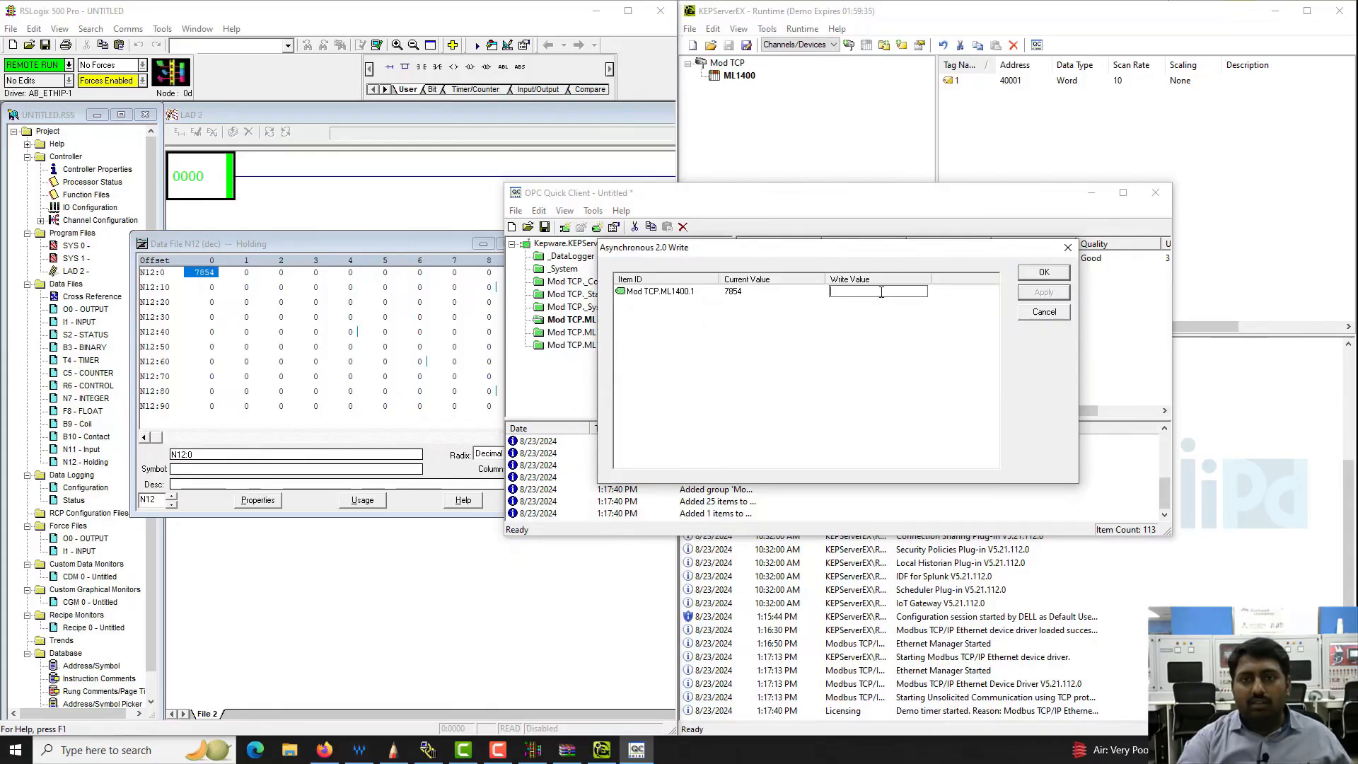
{"action": "type", "text": "1"}
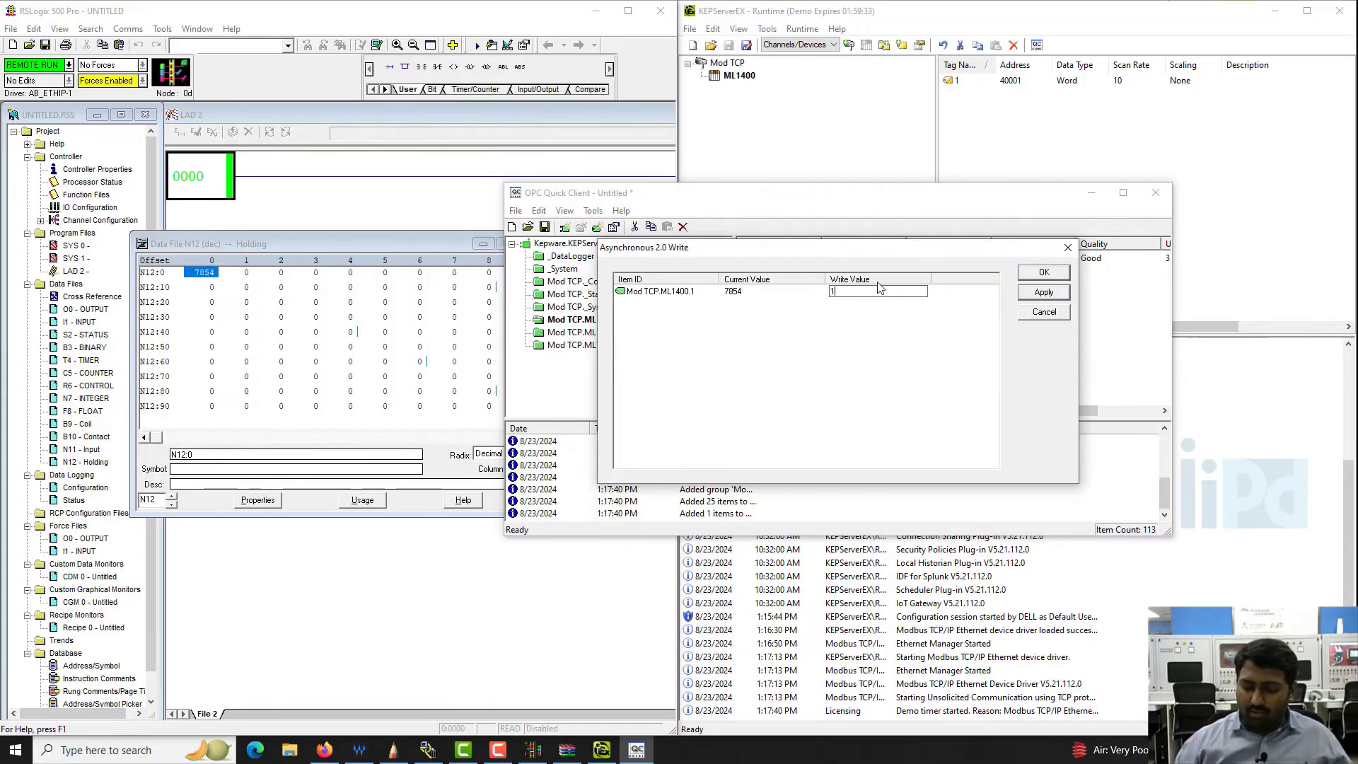
{"action": "type", "text": "234"}
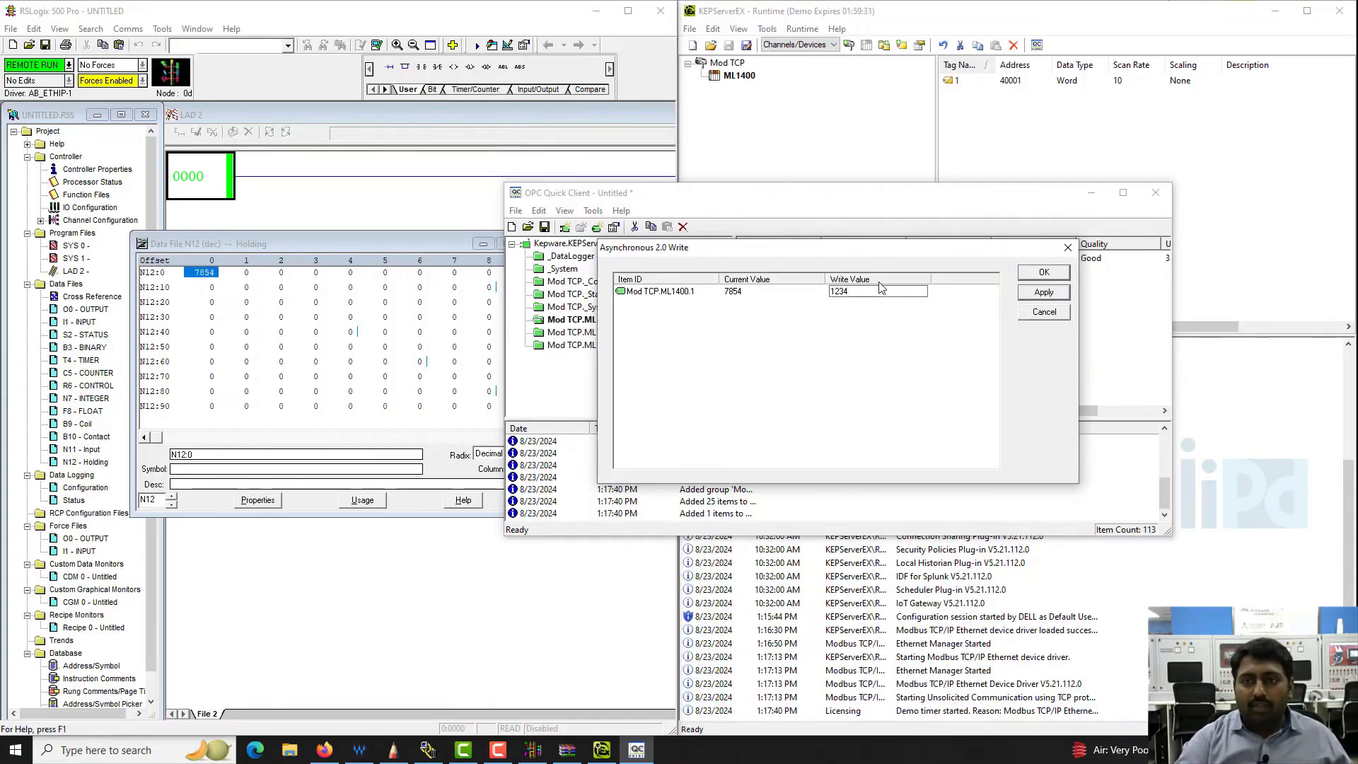
{"action": "left_click", "coordinate": [1044, 292]}
{"action": "left_click", "coordinate": [1045, 273]}
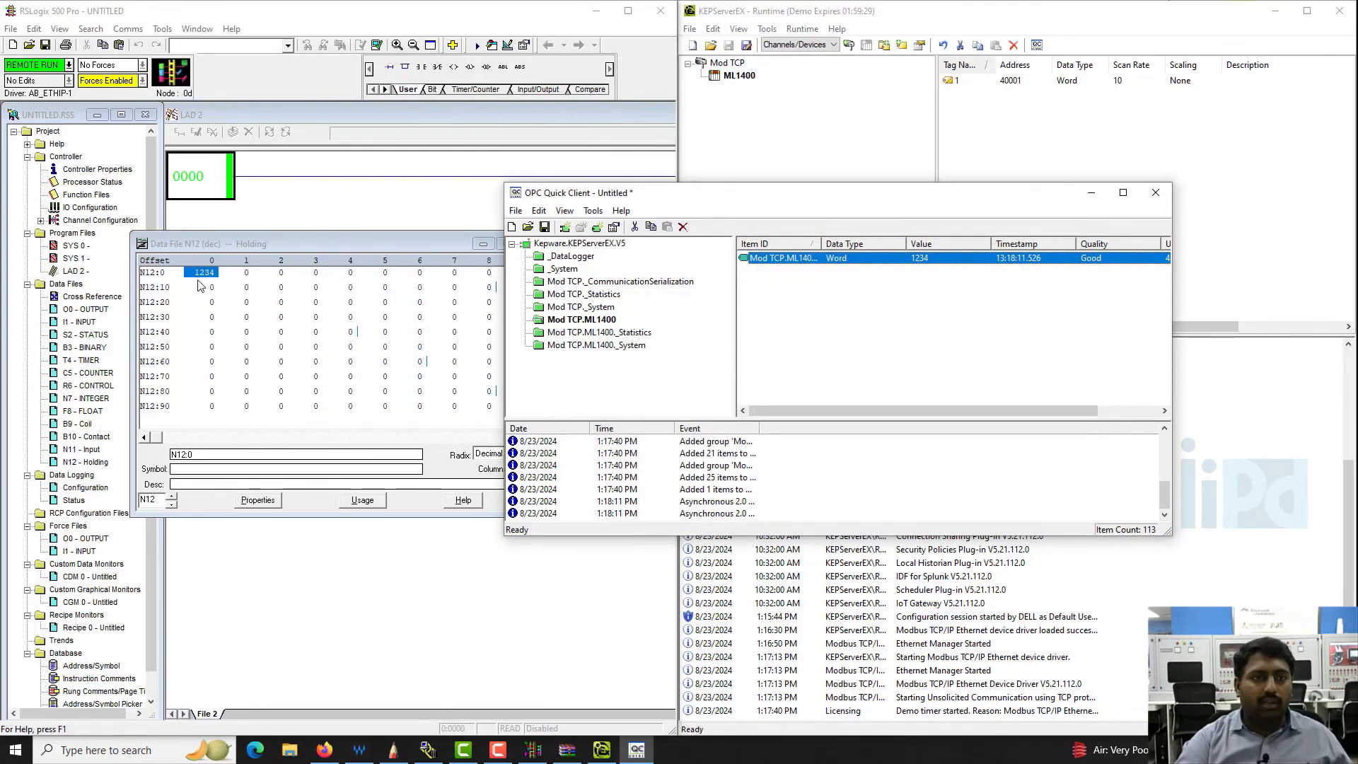
- Start another Asynchronous 2.0 Write for item Mod TCP.ML1400.1 and apply the write value 0000
{"action": "right_click", "coordinate": [854, 258]}
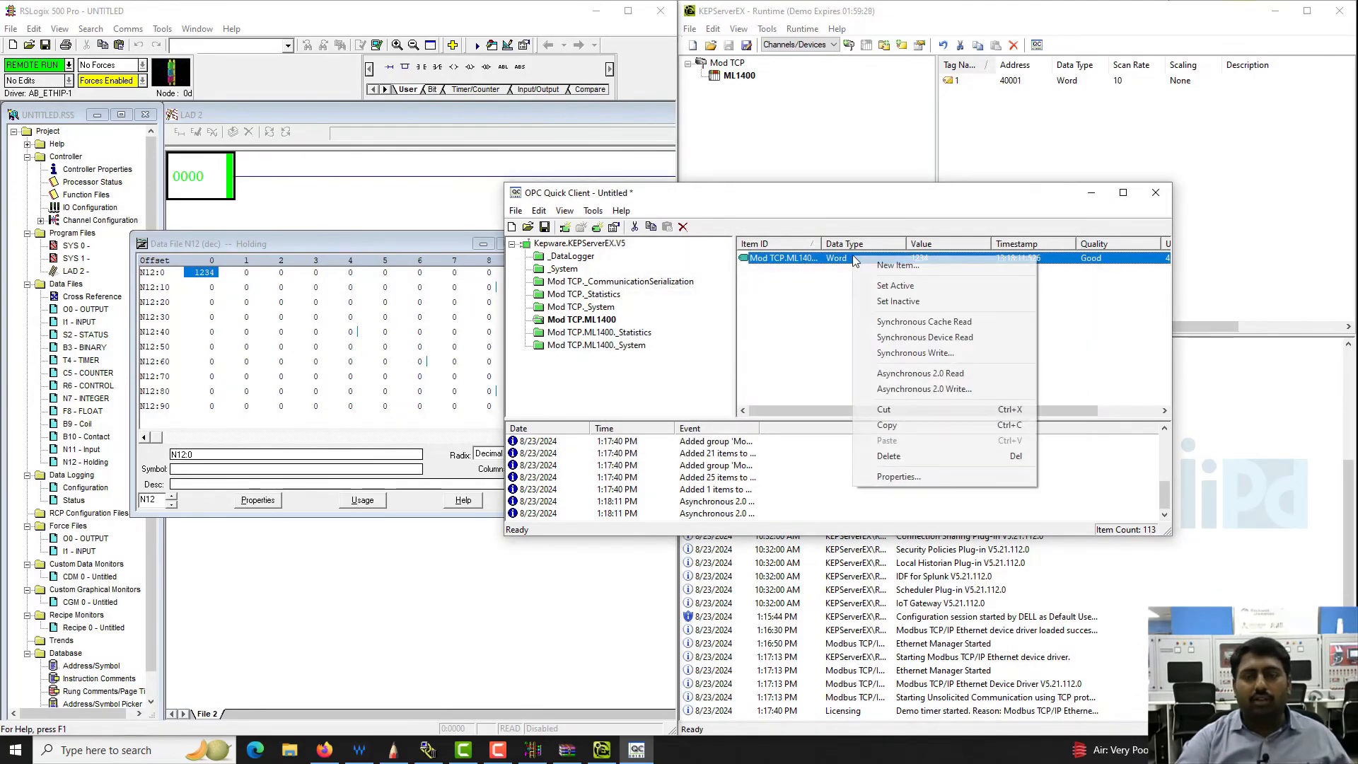
{"action": "left_click", "coordinate": [919, 389]}
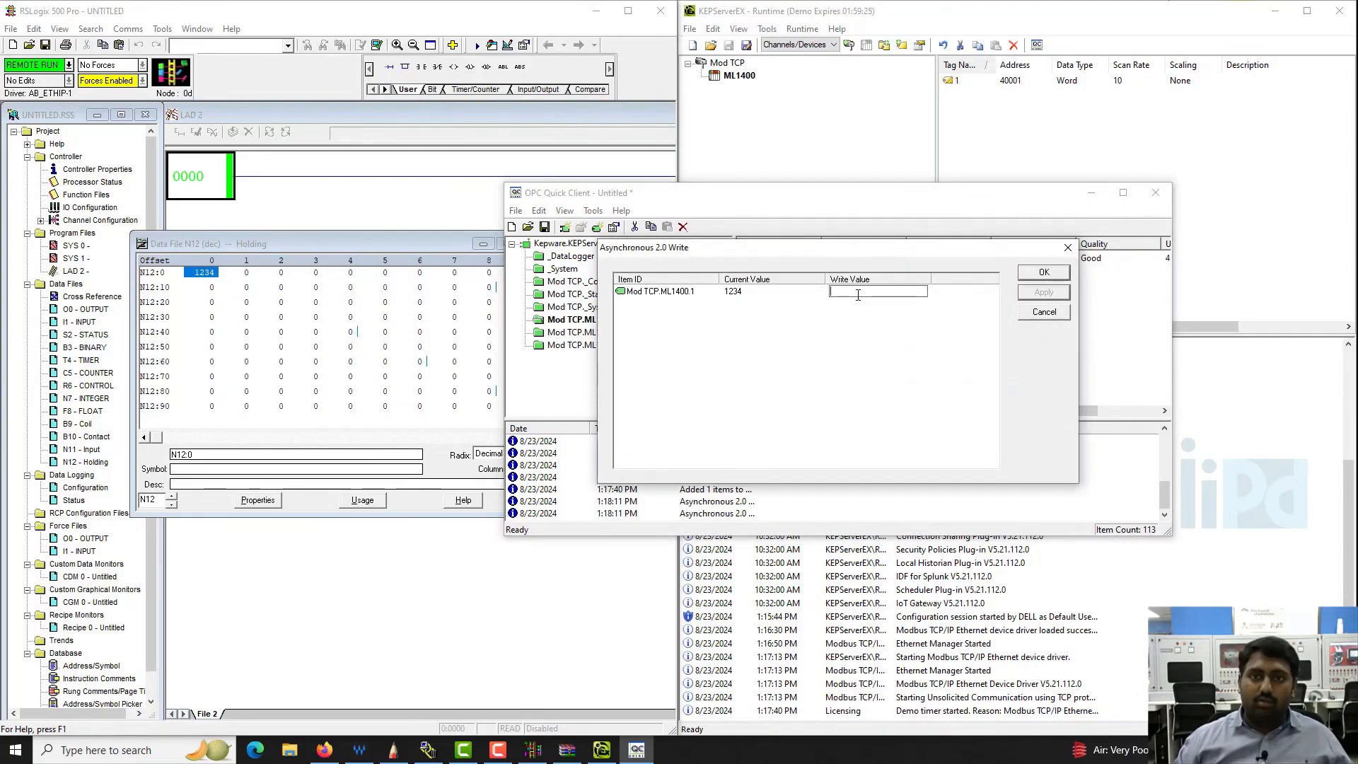
{"action": "type", "text": "0000"}
{"action": "left_click", "coordinate": [1045, 292]}
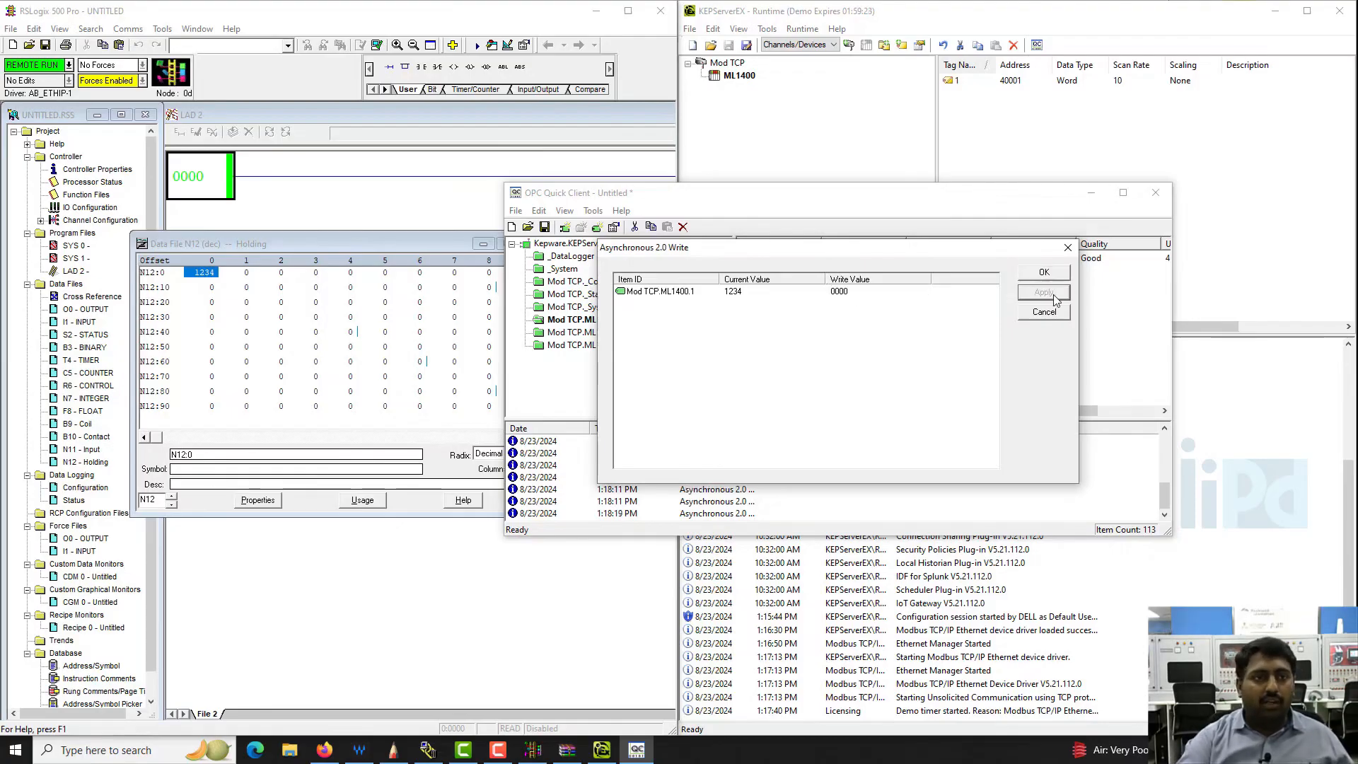
- Change the write value of Mod TCP.ML1400.1 to 000520 and apply it, keeping the write dialog open
{"action": "double_click", "coordinate": [846, 293]}
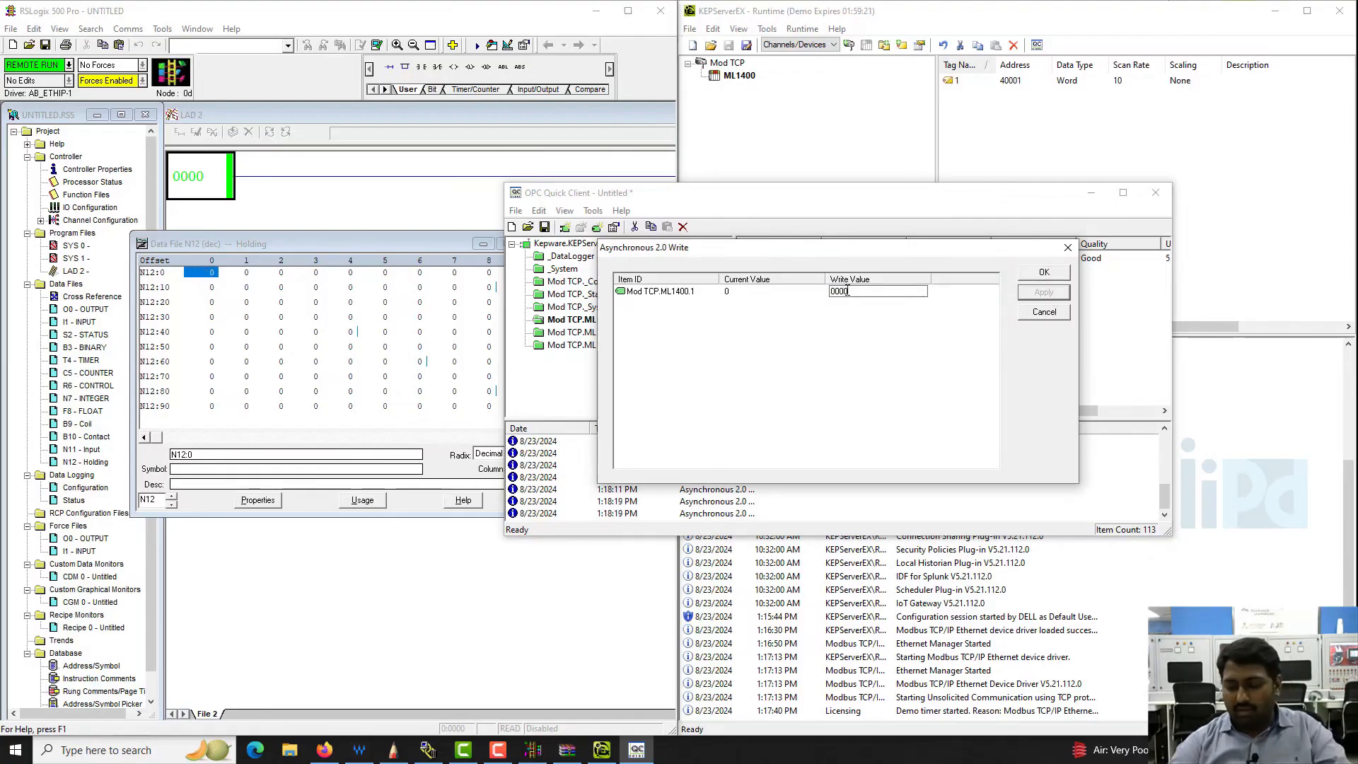
{"action": "type", "text": "52"}
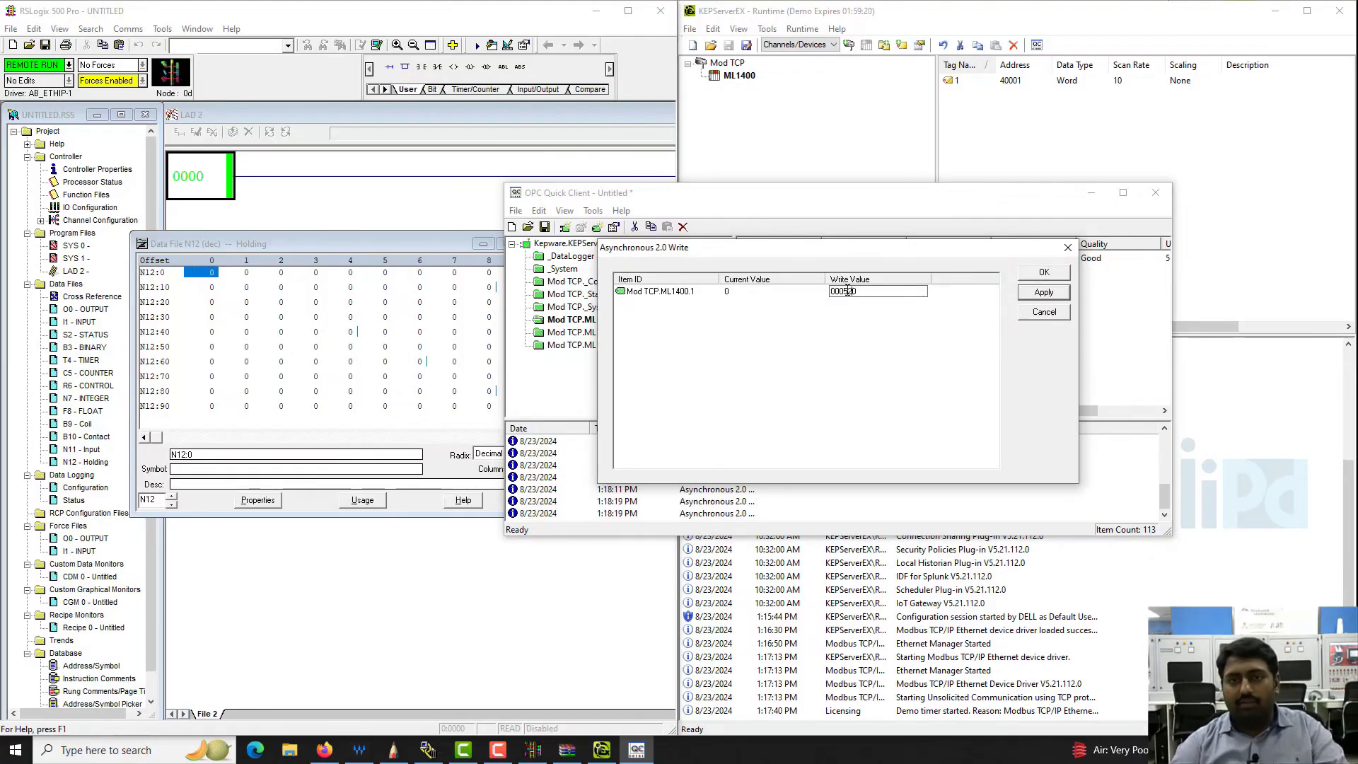
{"action": "left_click", "coordinate": [1044, 293]}
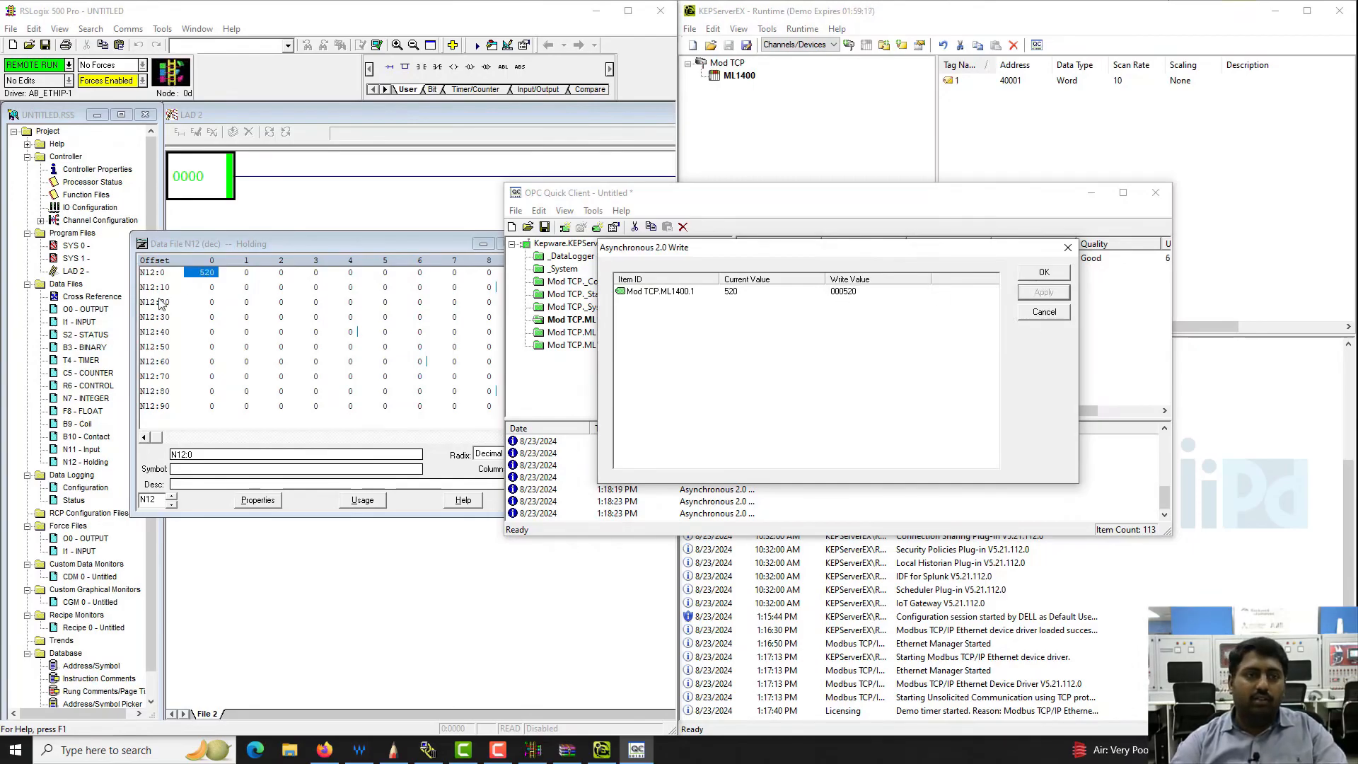
- In RSLogix 500, set register N12:0 to 785, and move OPC Quick Client's Asynchronous 2.0 Write dialog clear of the data file
{"action": "left_click", "coordinate": [215, 274]}
{"action": "left_click", "coordinate": [215, 275]}
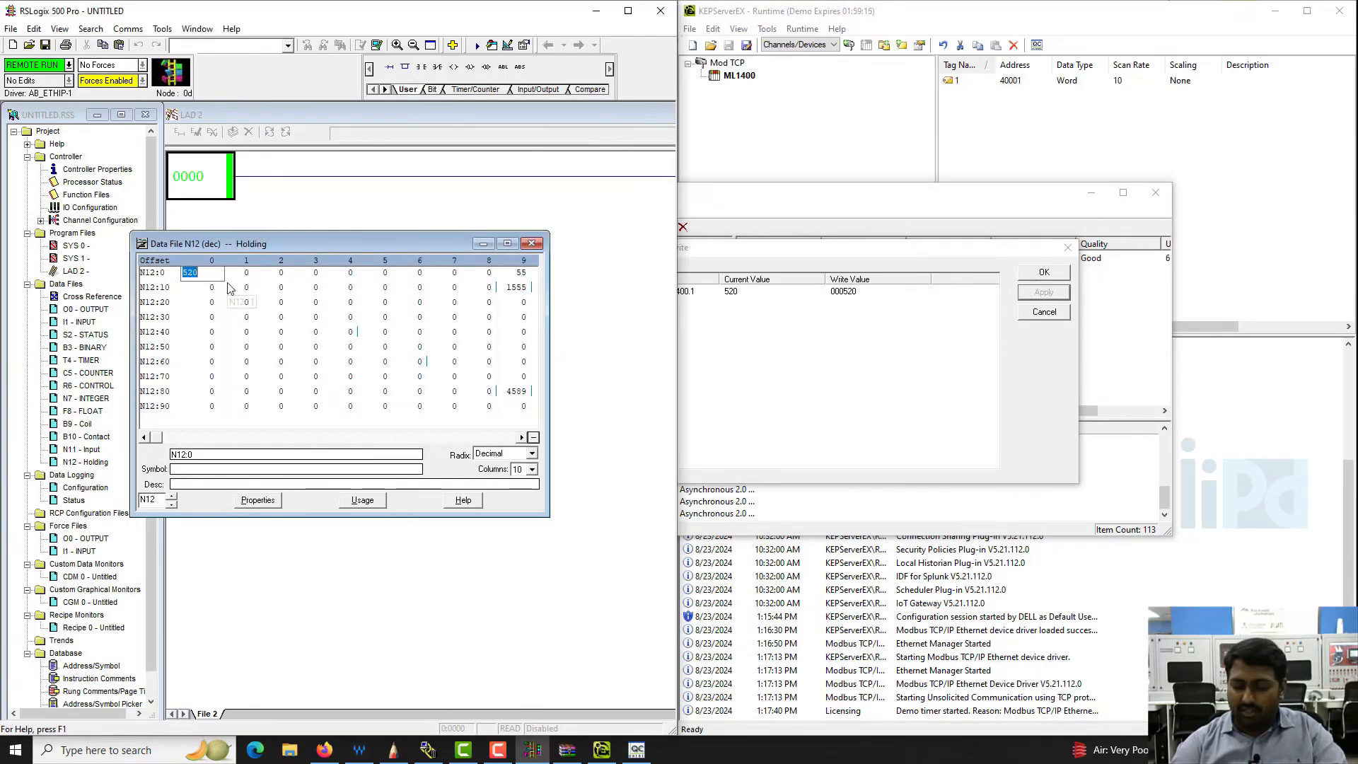
{"action": "type", "text": "785"}
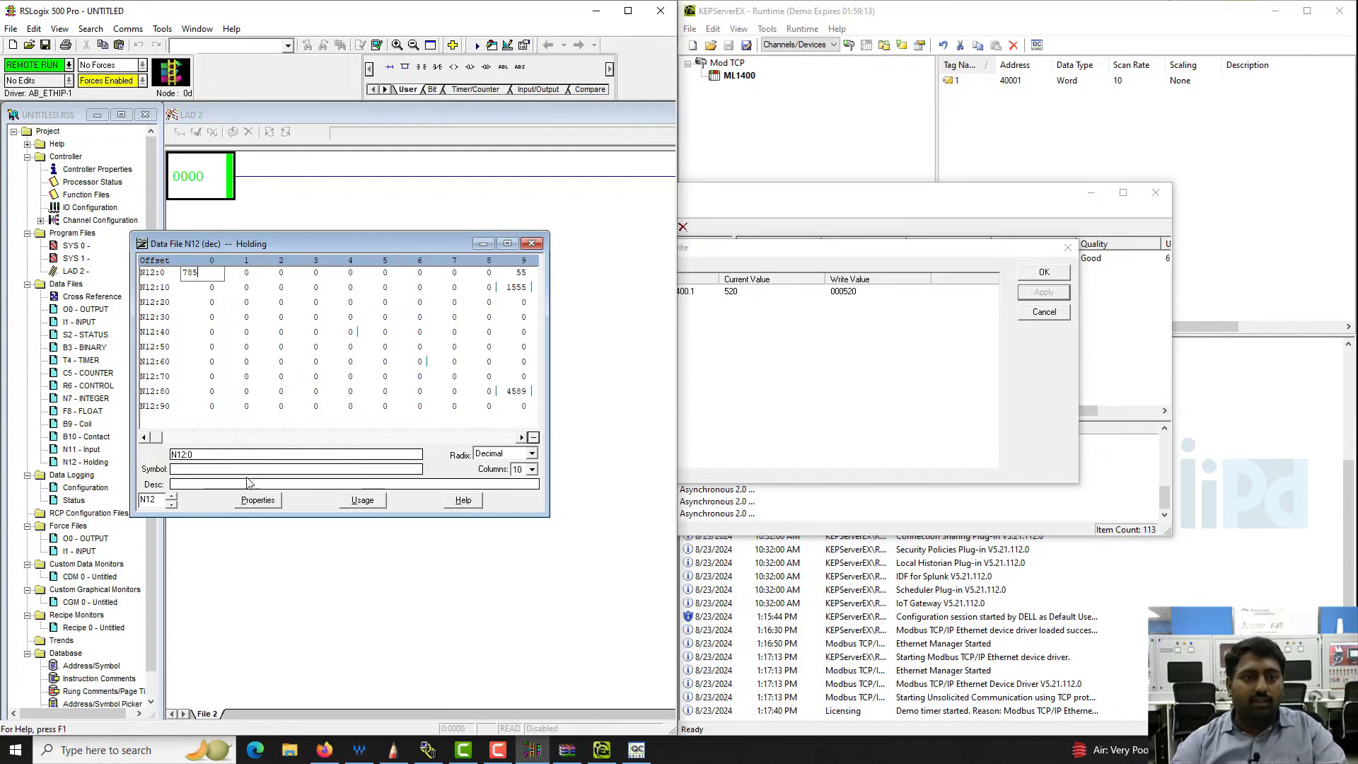
{"action": "key", "text": "Return"}
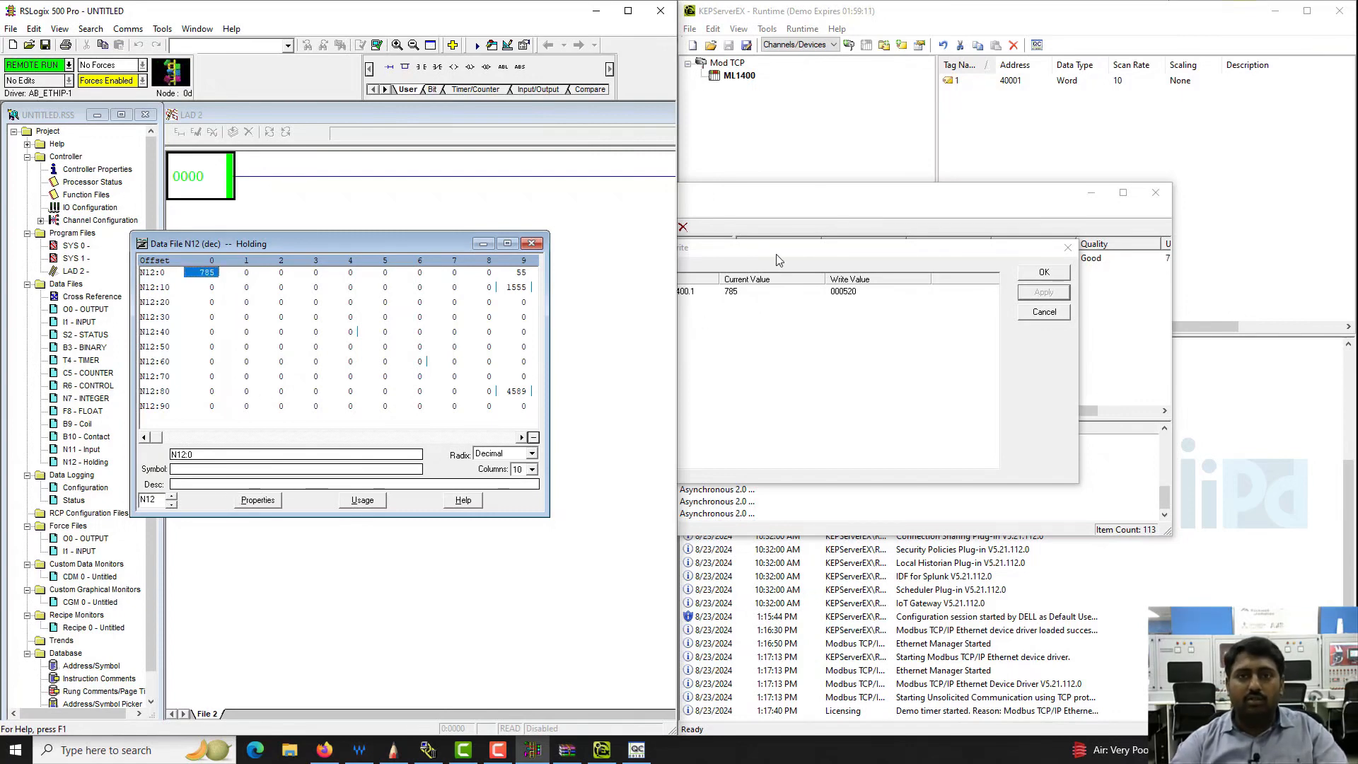
{"action": "left_click_drag", "start_coordinate": [777, 249], "coordinate": [932, 246]}
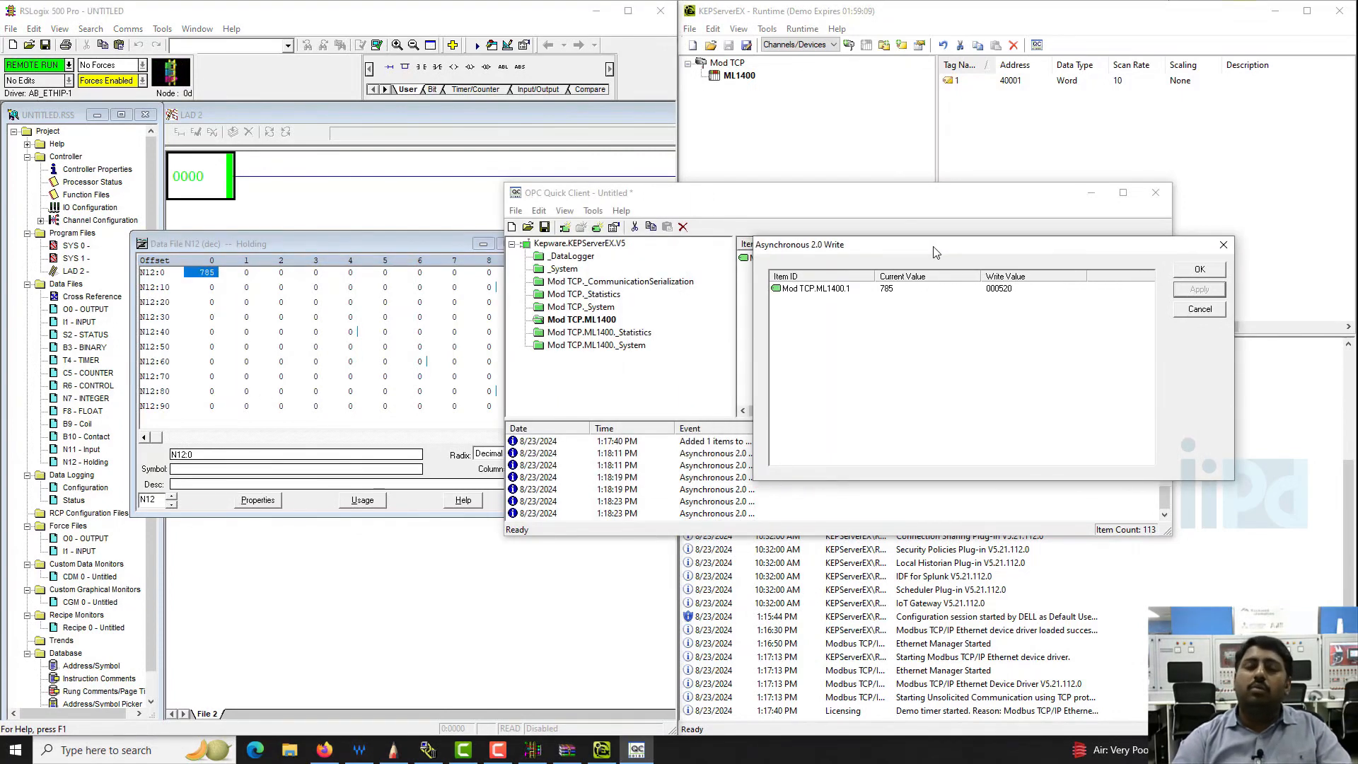